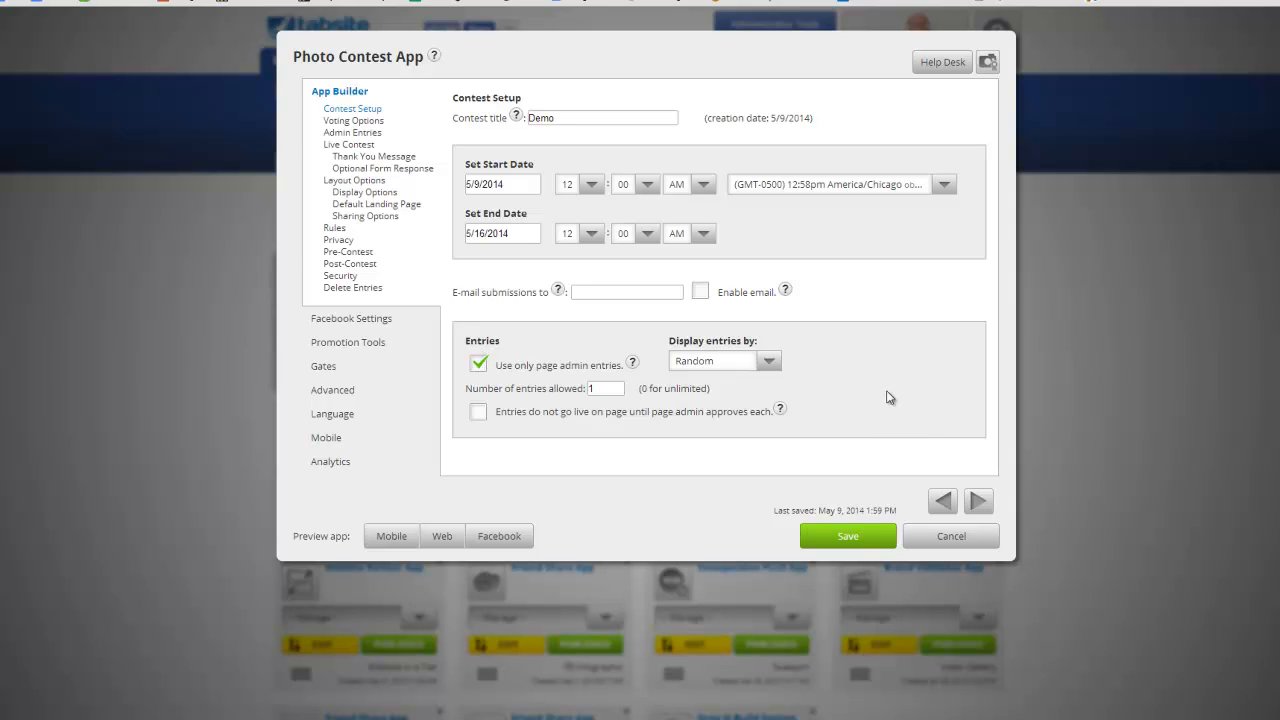
Check the display order choices for entries and try the setting that holds entries until the page admin approves them
left_click(769, 363)
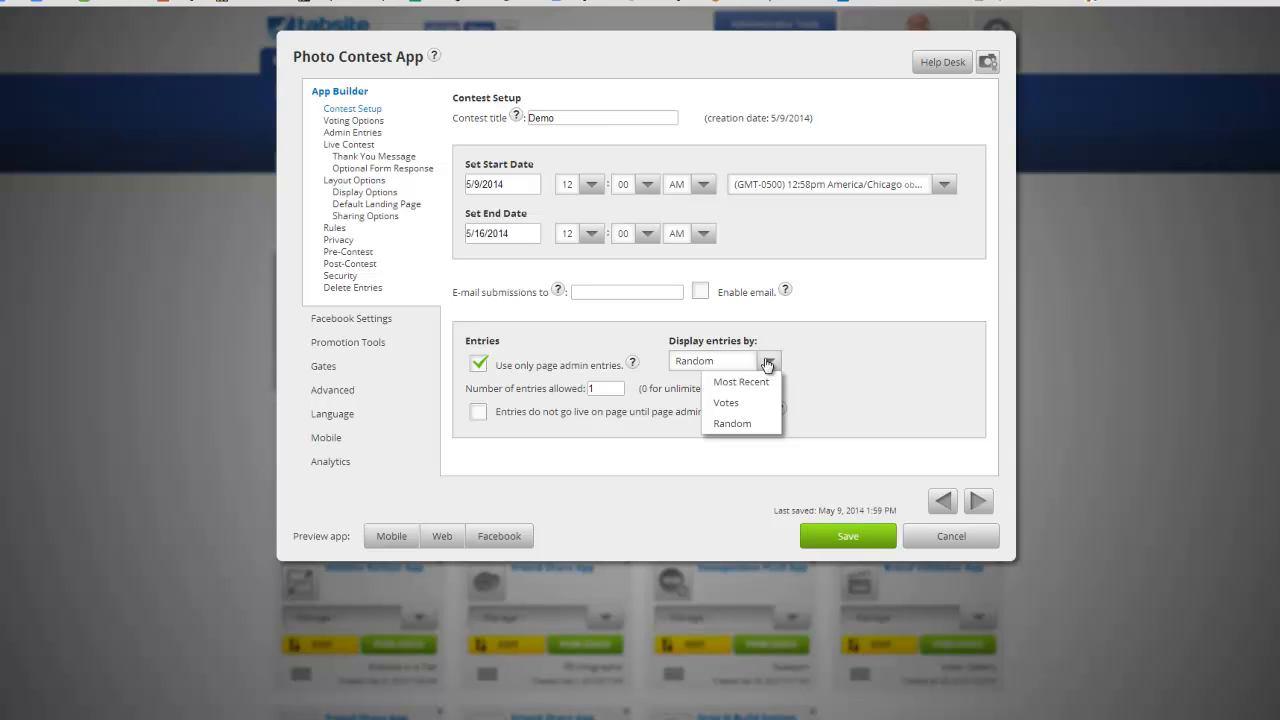
left_click(812, 364)
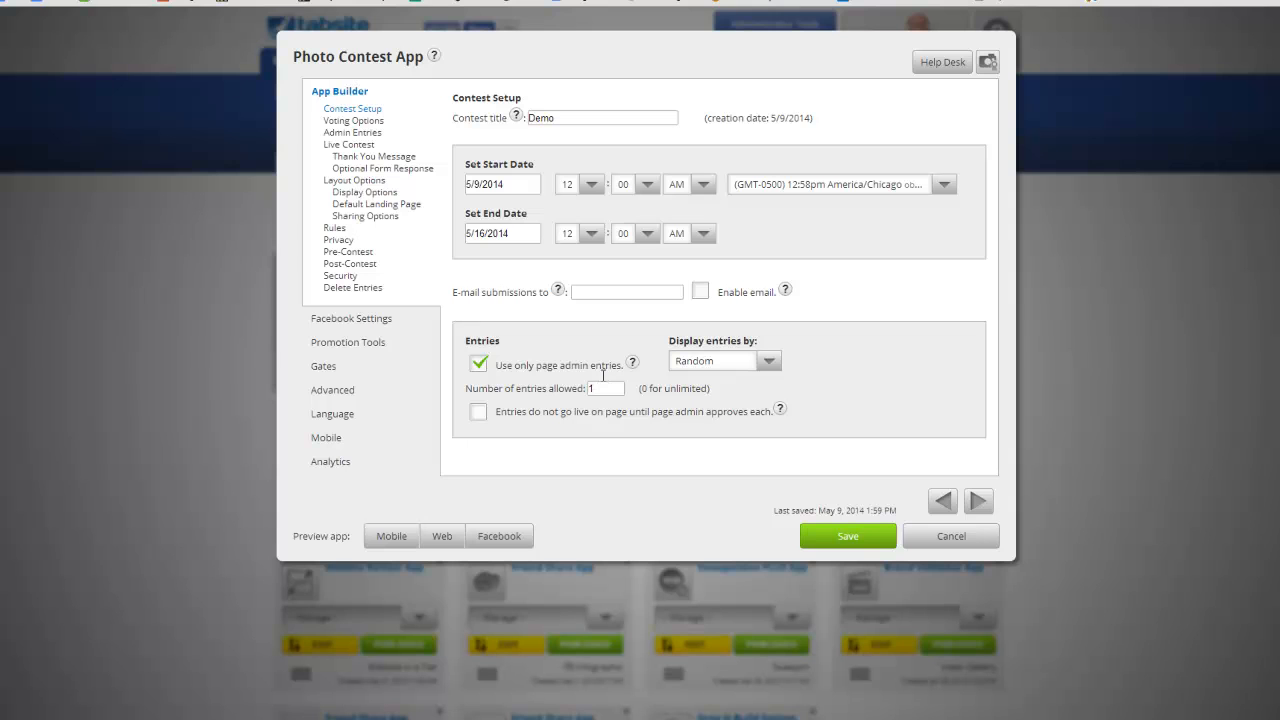
left_click(479, 414)
left_click(480, 415)
mouse_move(787, 415)
Turn off the restriction to page admin entries in the contest setup and go on to the voting options
left_click(479, 362)
left_click(978, 503)
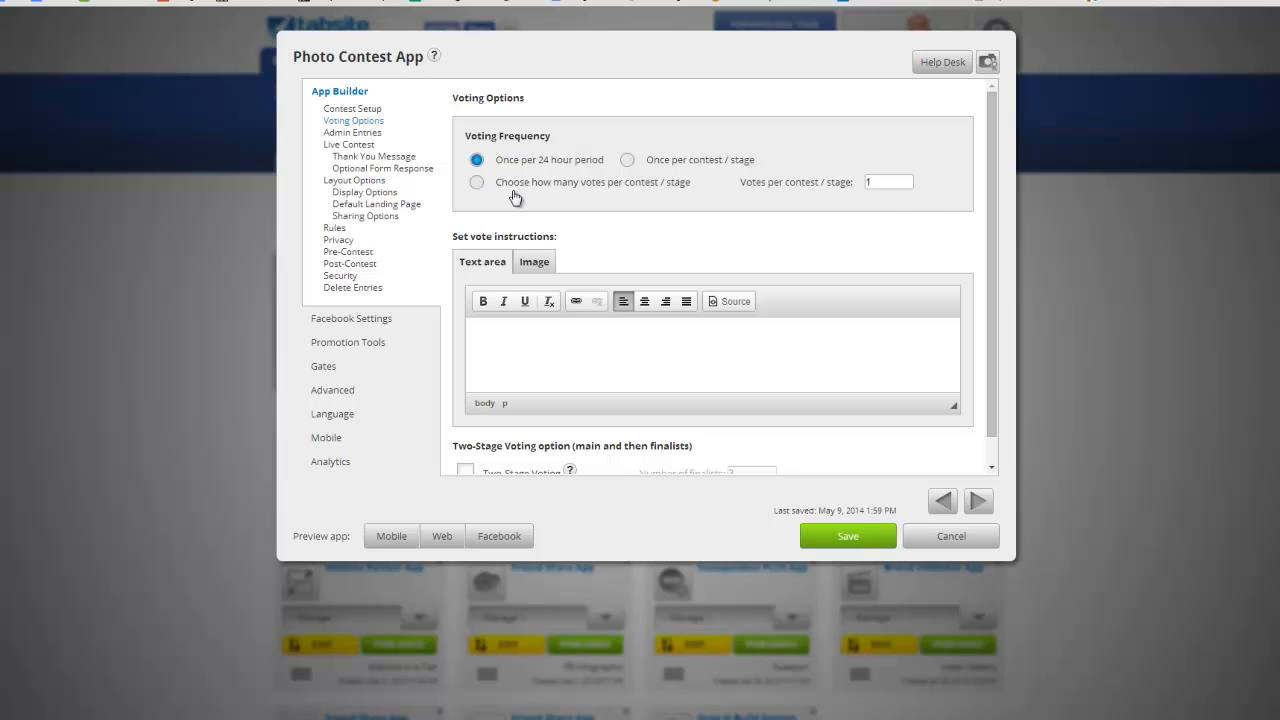
View the image used for the vote instructions and check the live contest in the Facebook preview
left_click(880, 181)
left_click(529, 266)
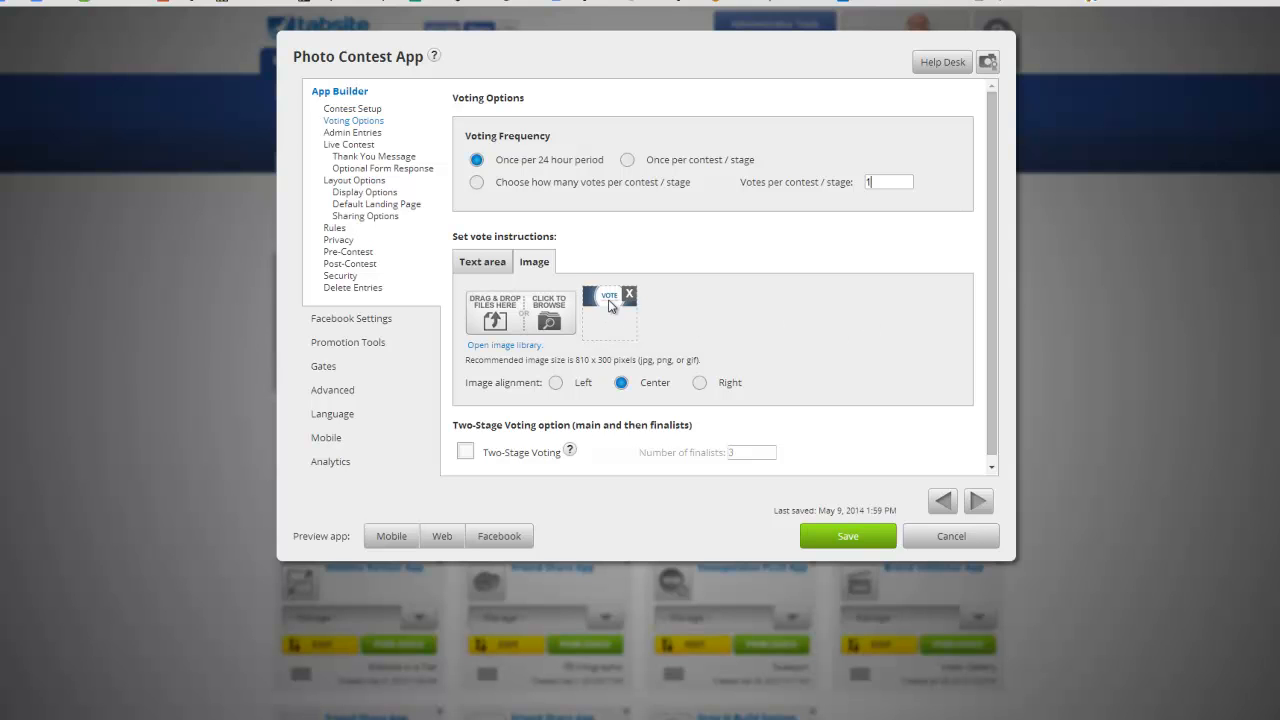
left_click(489, 542)
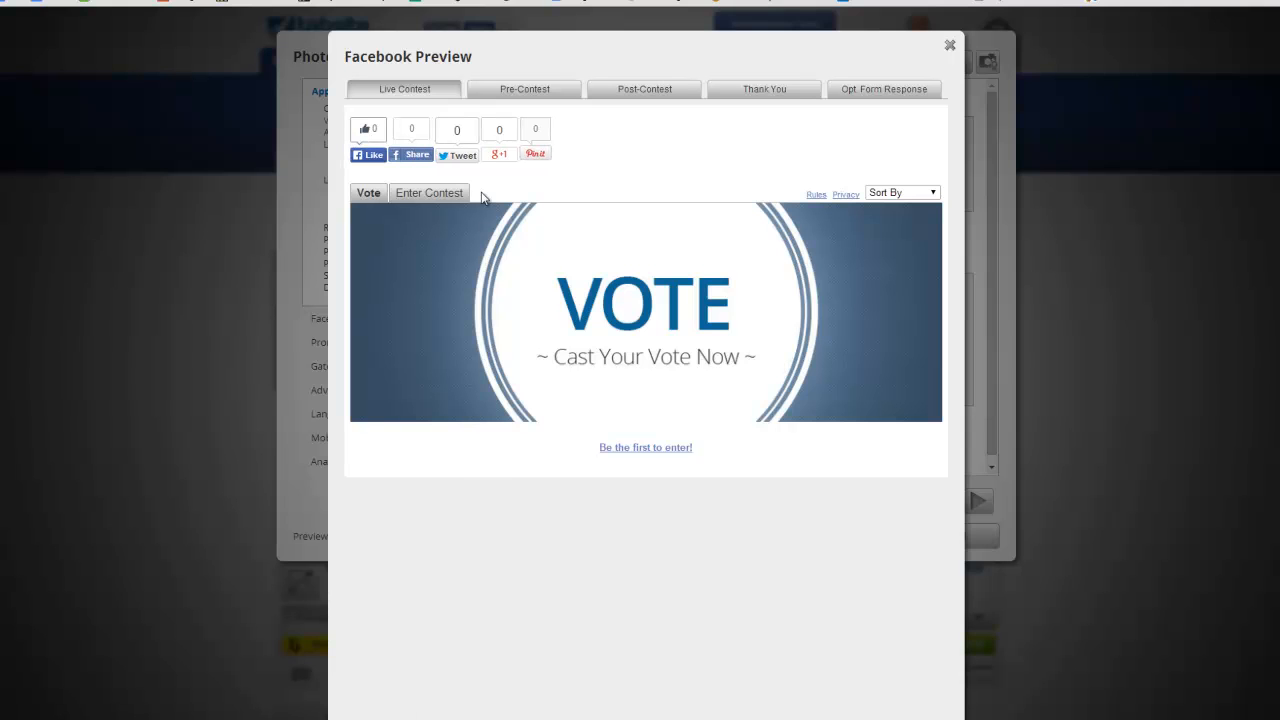
left_click(950, 48)
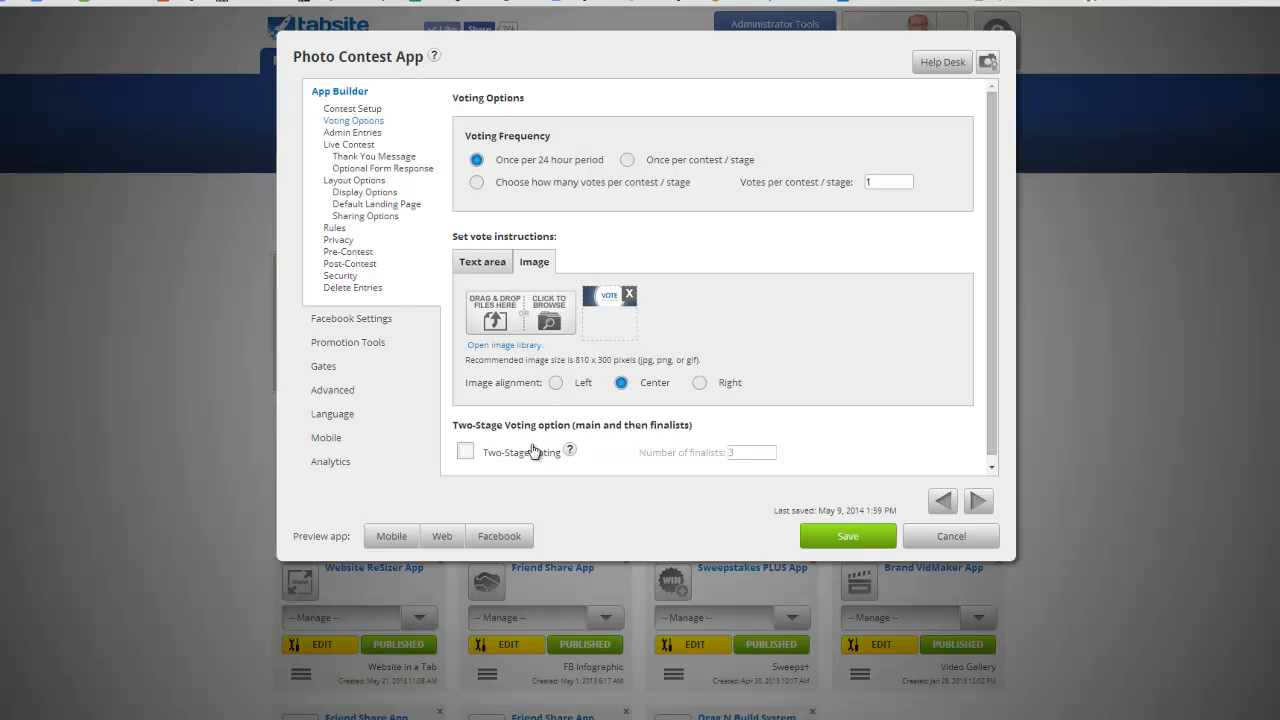
Try the Two-Stage Voting option and review its finalist, stage text and second-stage date settings
scroll(536, 445, "down", 1)
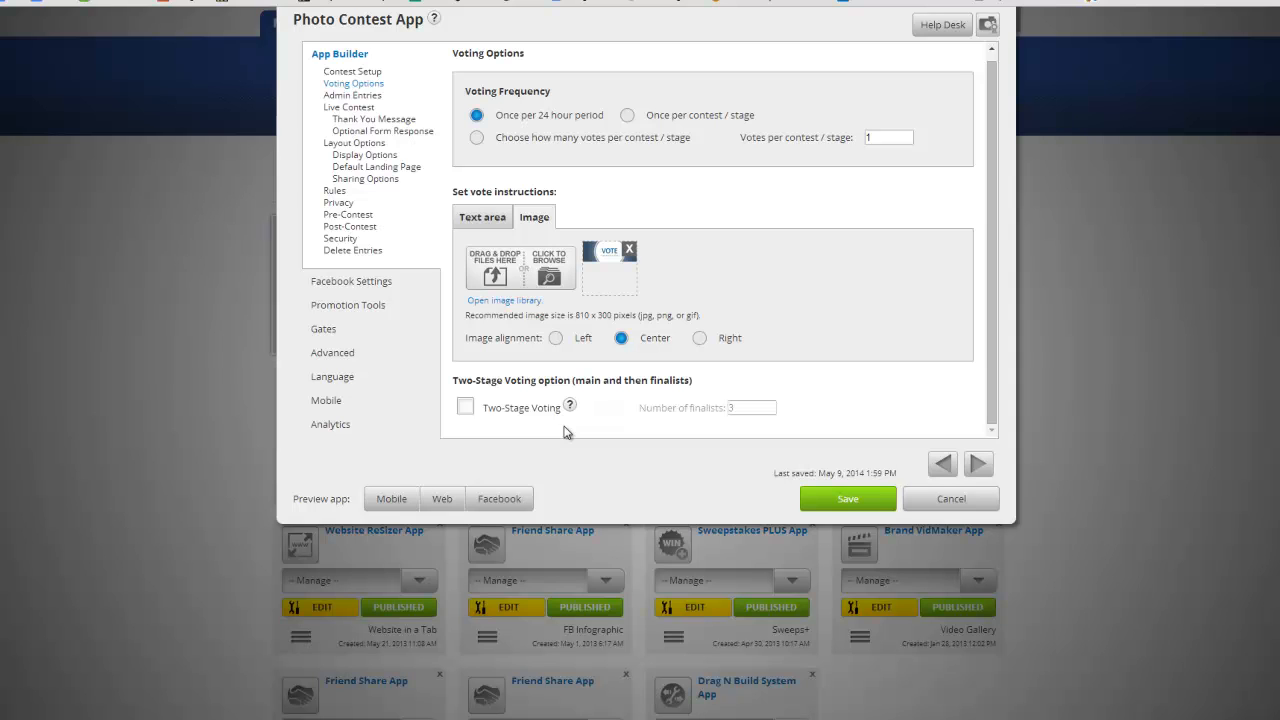
left_click(467, 410)
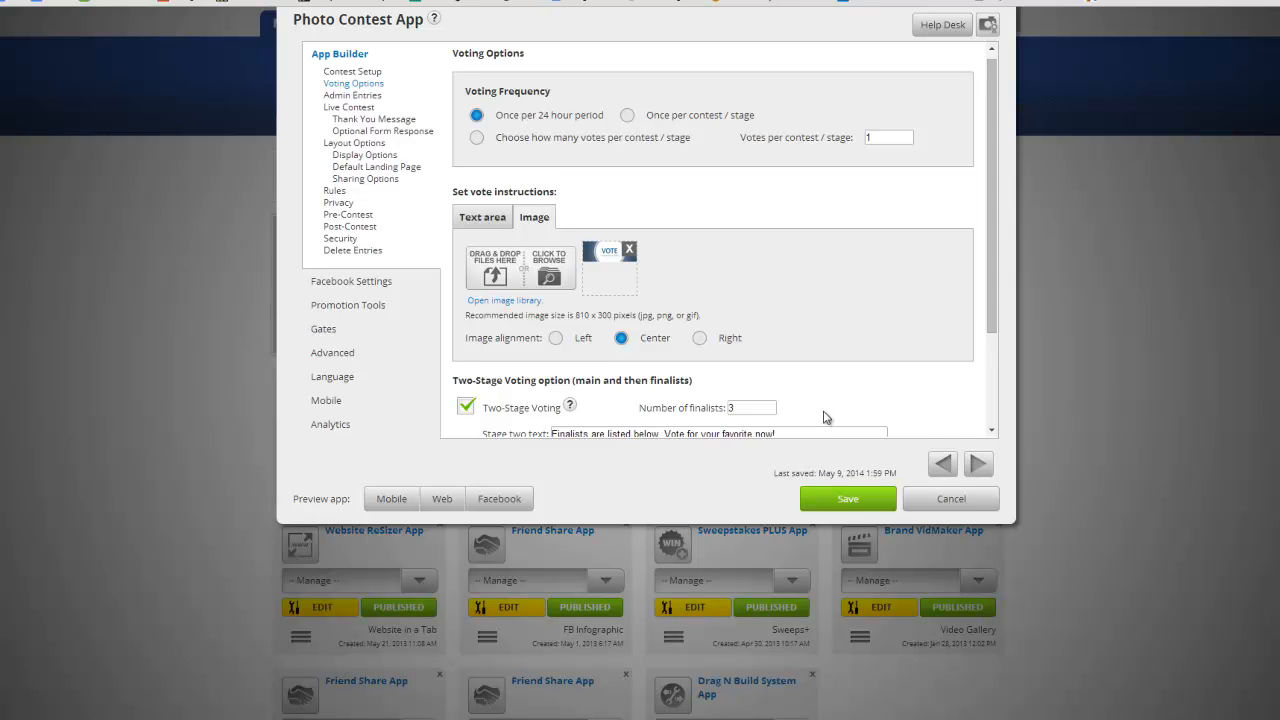
scroll(828, 418, "down", 3)
scroll(849, 328, "down", 3)
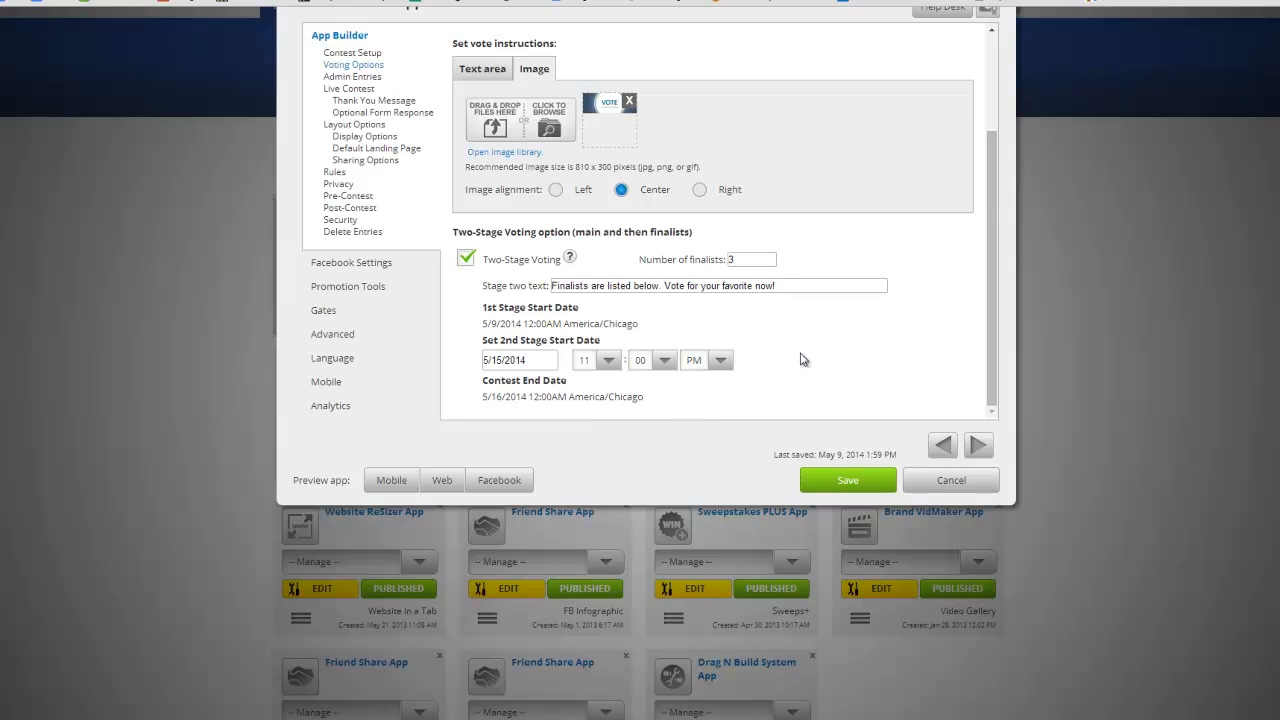
left_click(466, 258)
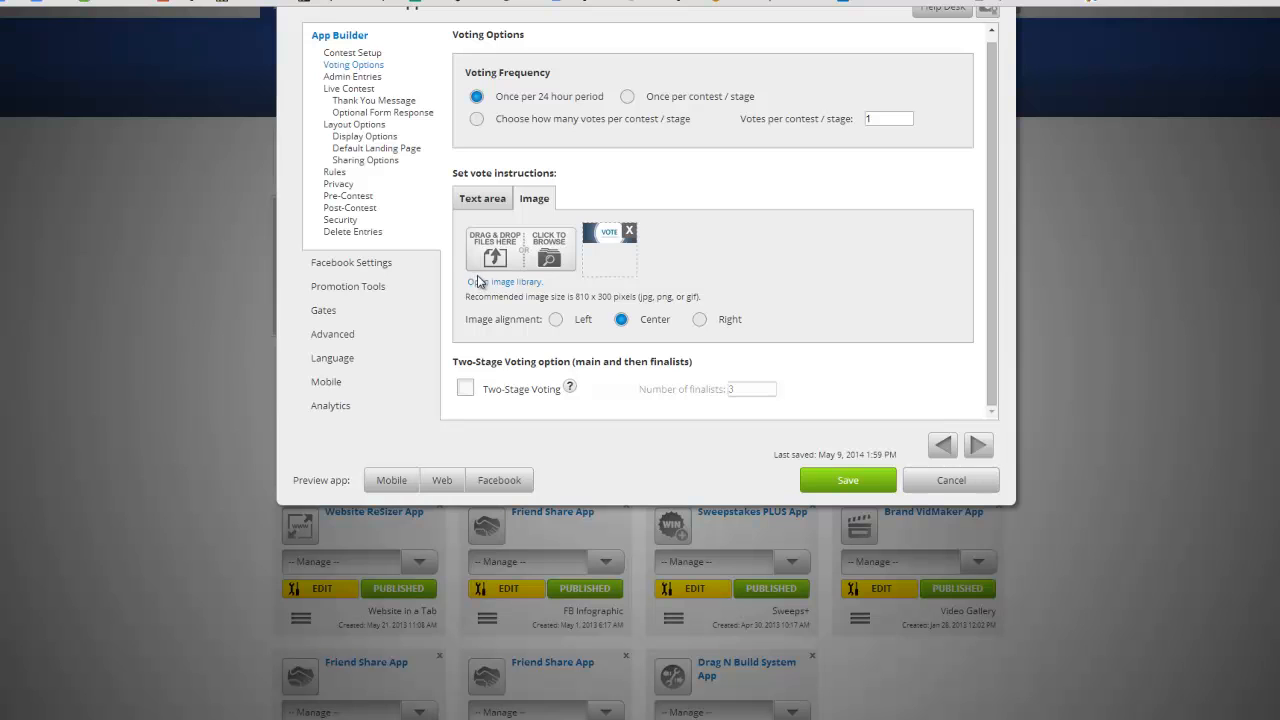
Look over the Admin Entries page and examine the layout boxes and entry form fields of the Live Contest page
left_click(979, 447)
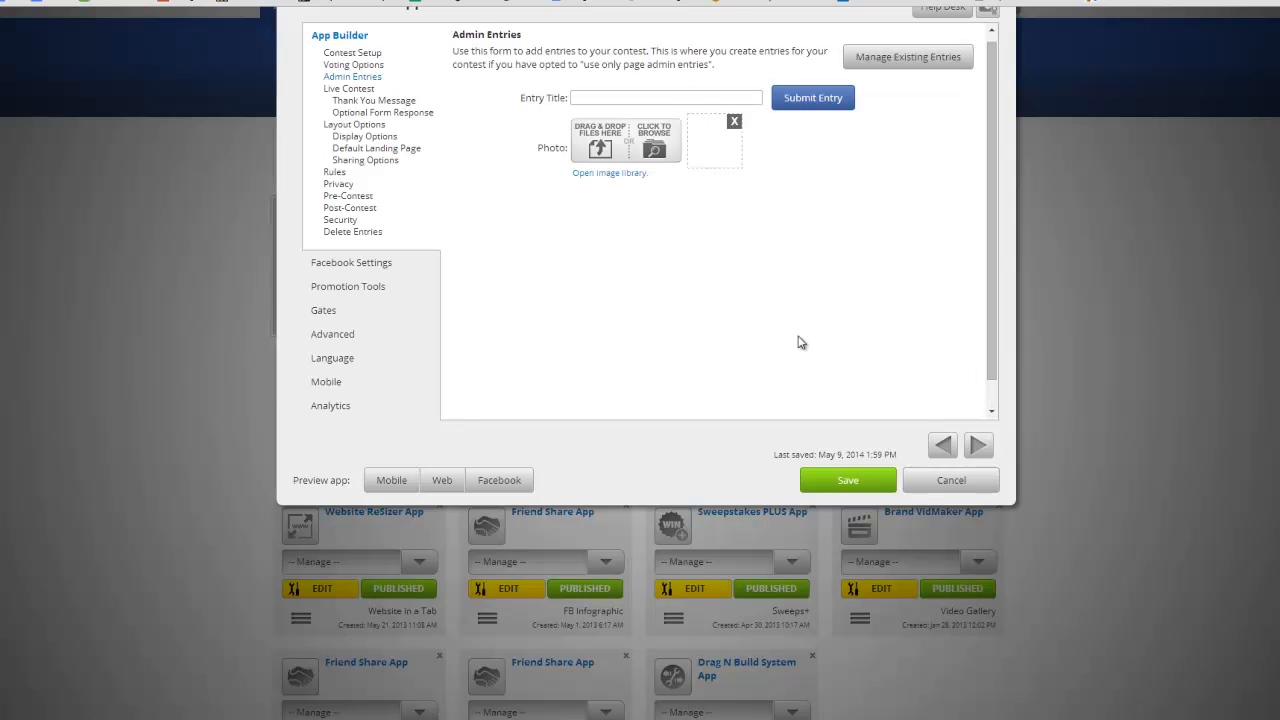
scroll(797, 340, "up", 1)
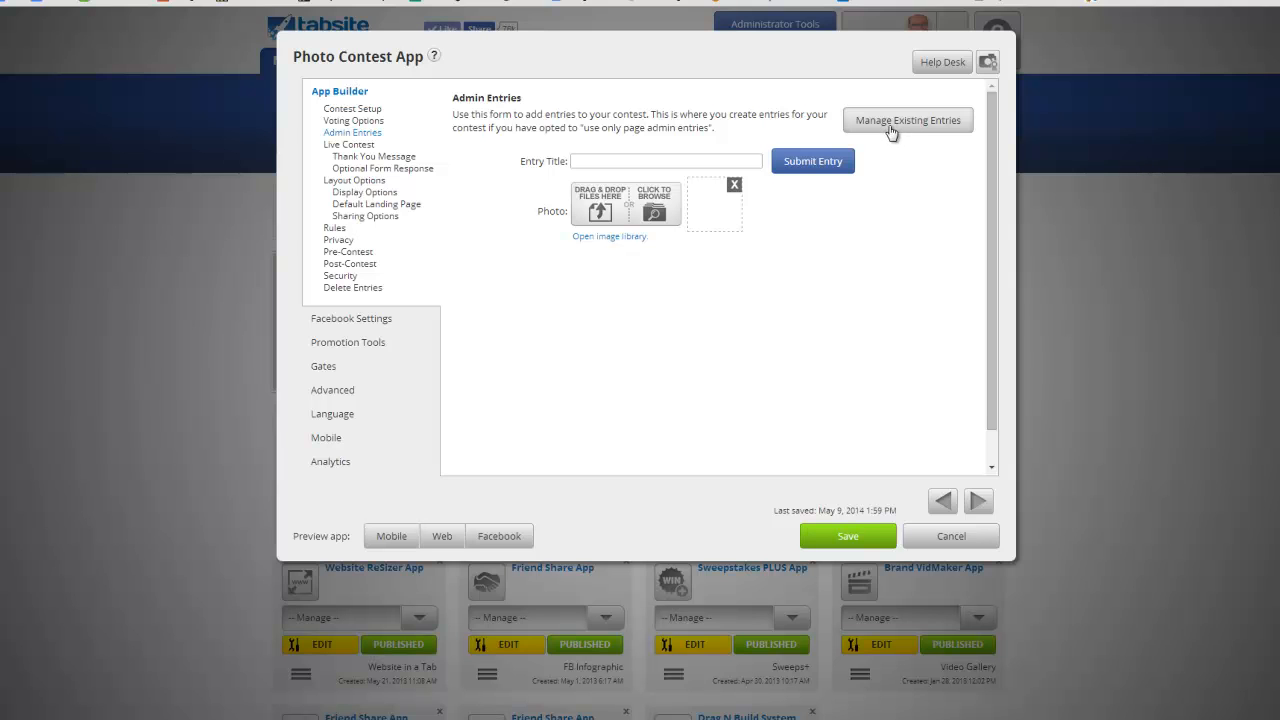
left_click(977, 501)
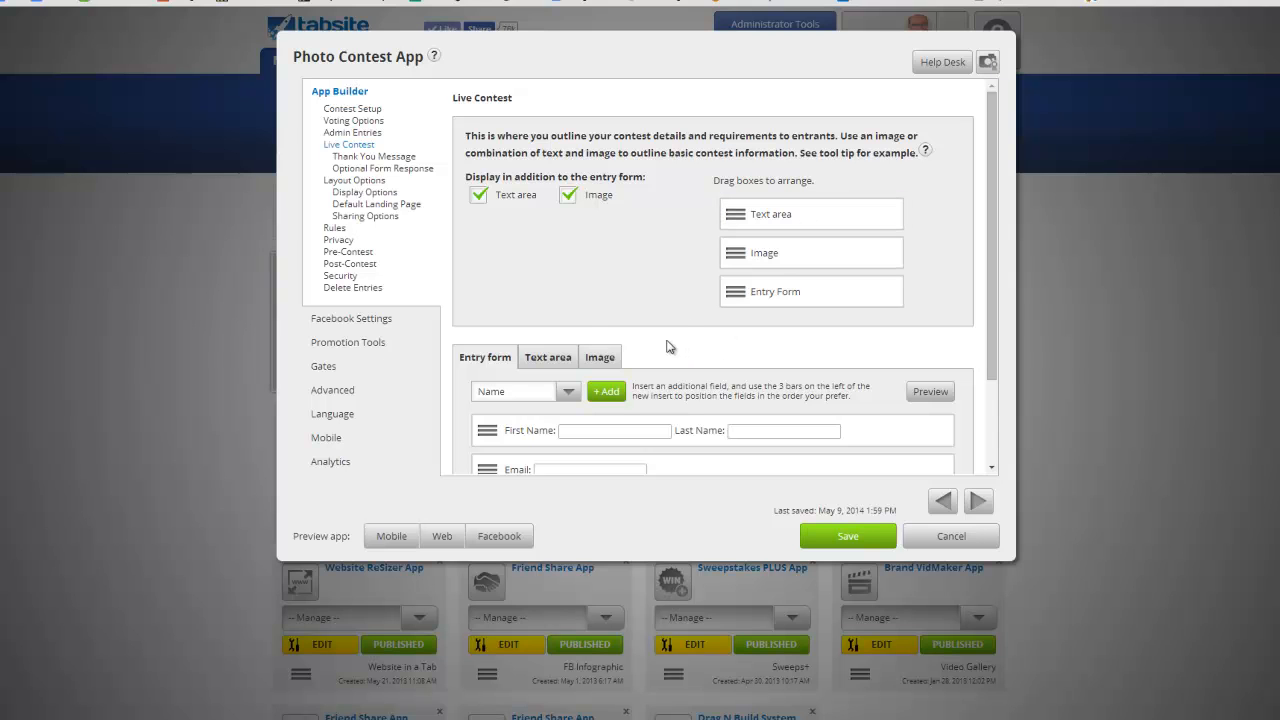
scroll(658, 311, "down", 1)
scroll(658, 311, "down", 3)
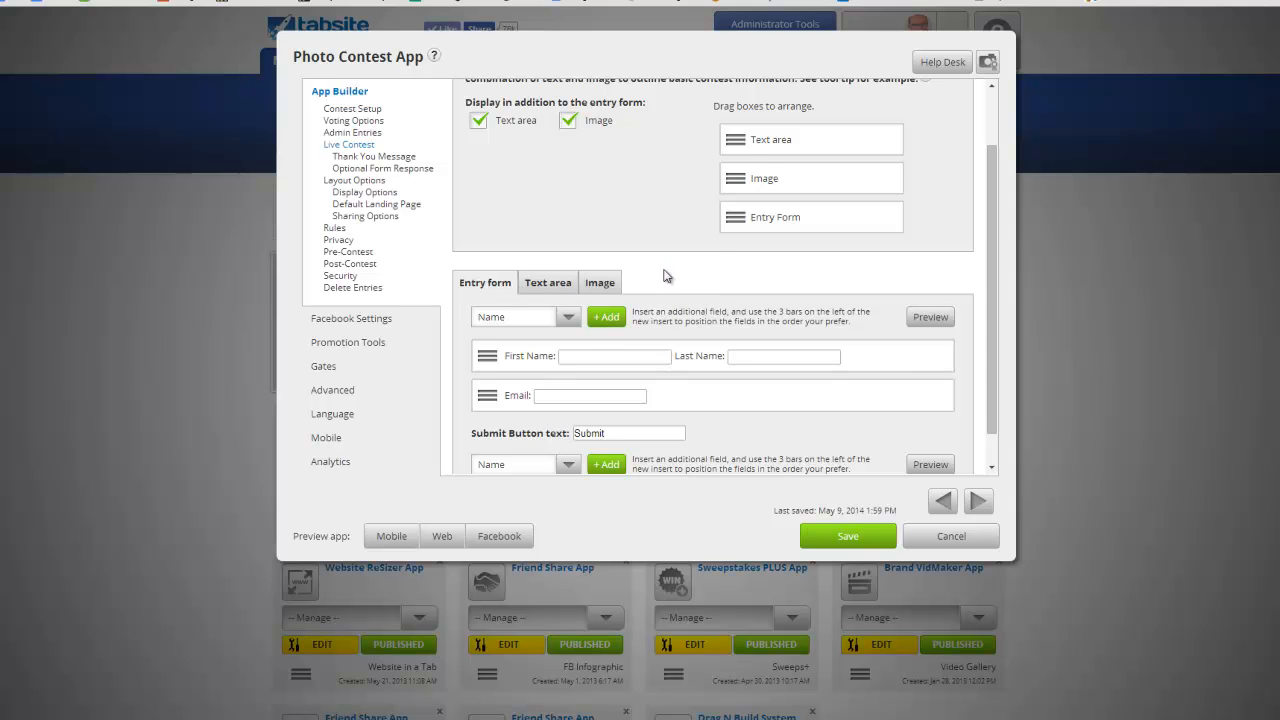
scroll(640, 272, "down", 1)
scroll(632, 275, "down", 2)
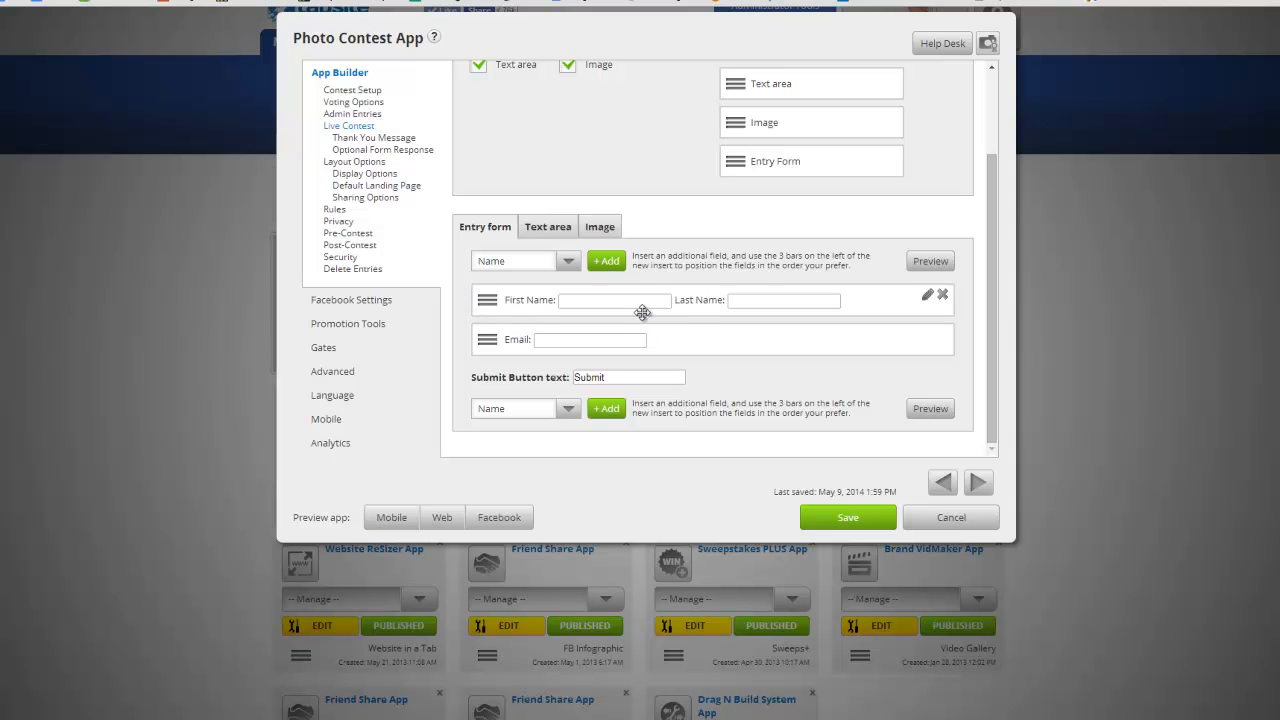
scroll(696, 317, "up", 3)
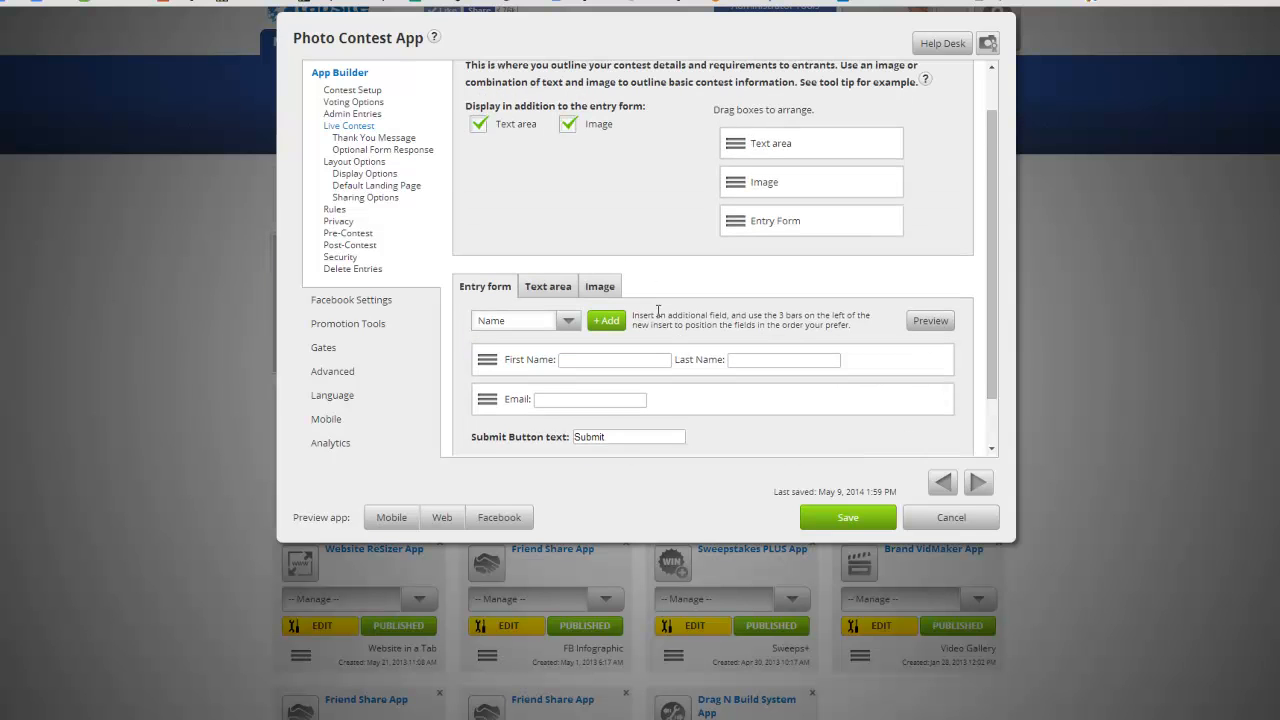
scroll(659, 317, "up", 1)
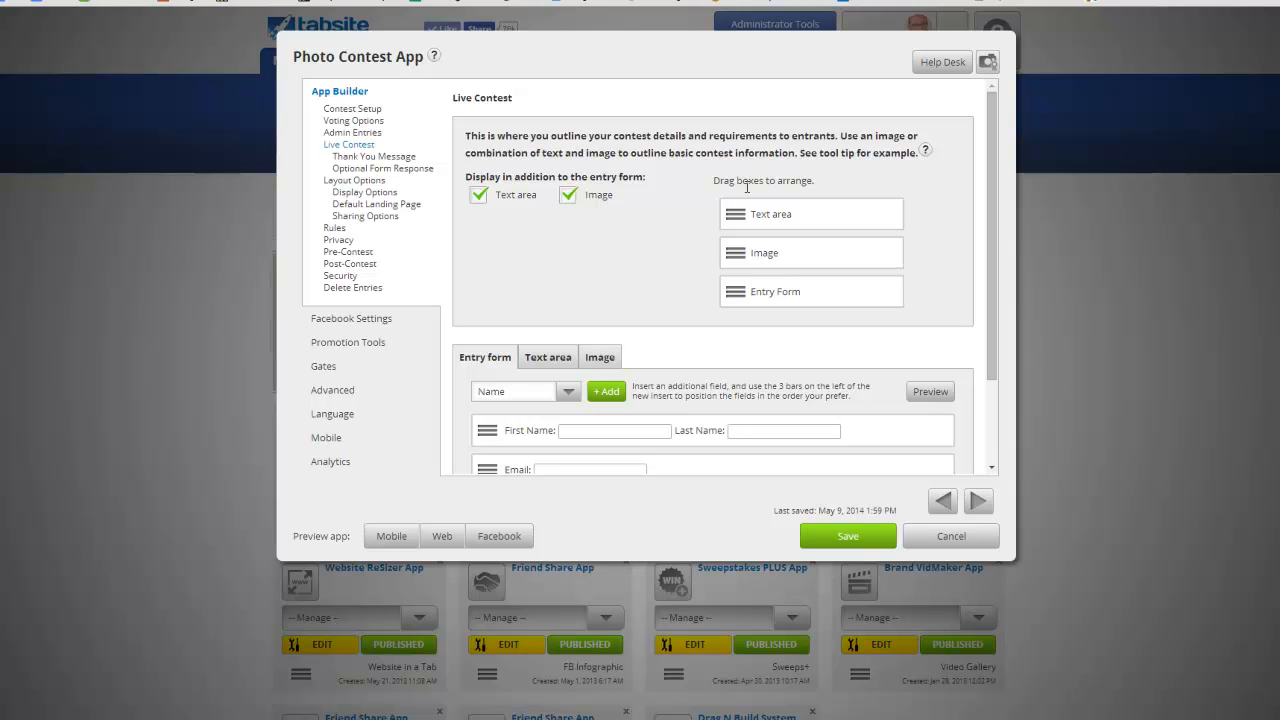
Try to rearrange the Text area and Image boxes in the Live Contest layout
left_click(778, 214)
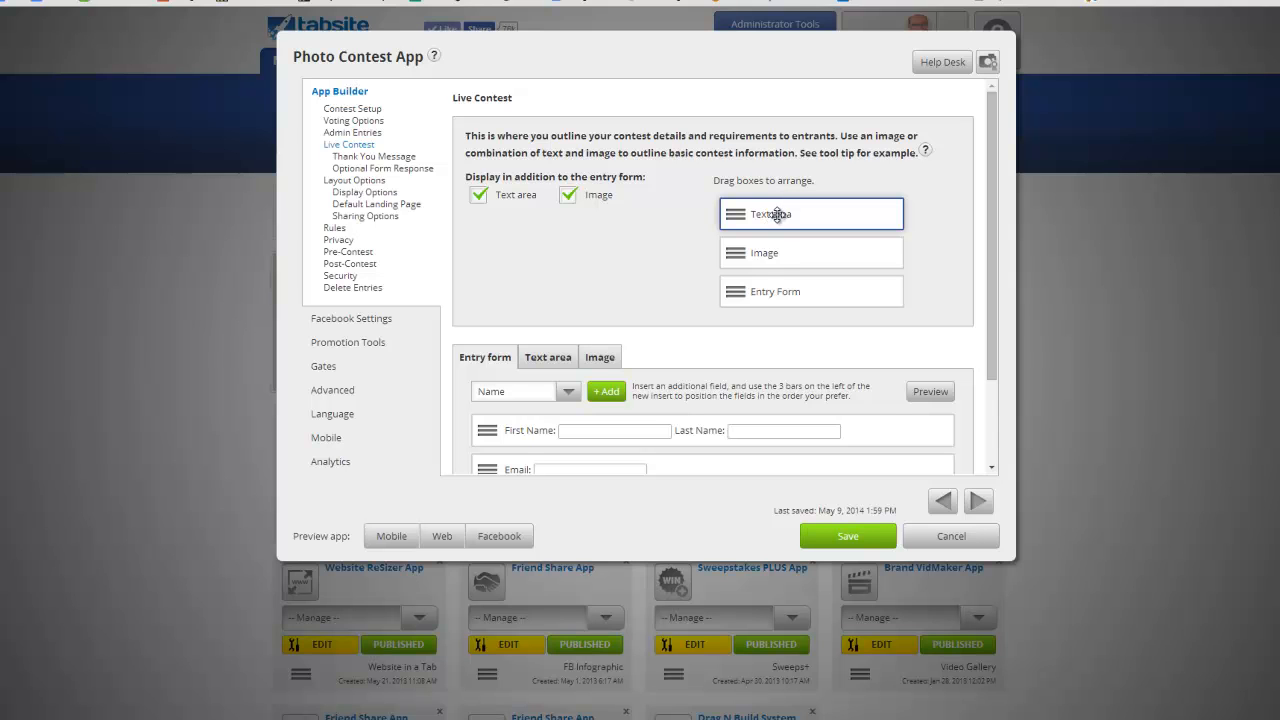
left_click_drag(778, 214, 754, 202)
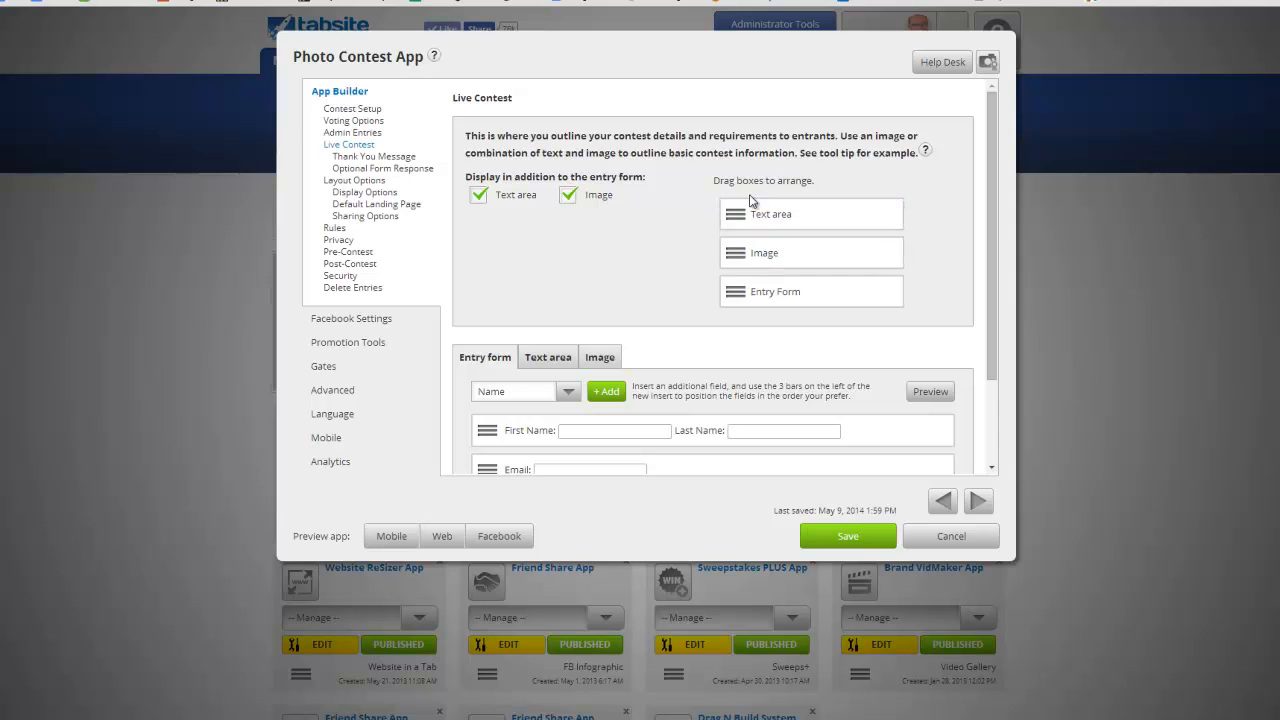
left_click_drag(736, 248, 714, 190)
Remove the First Name and Last Name field from the contest entry form
scroll(604, 318, "down", 3)
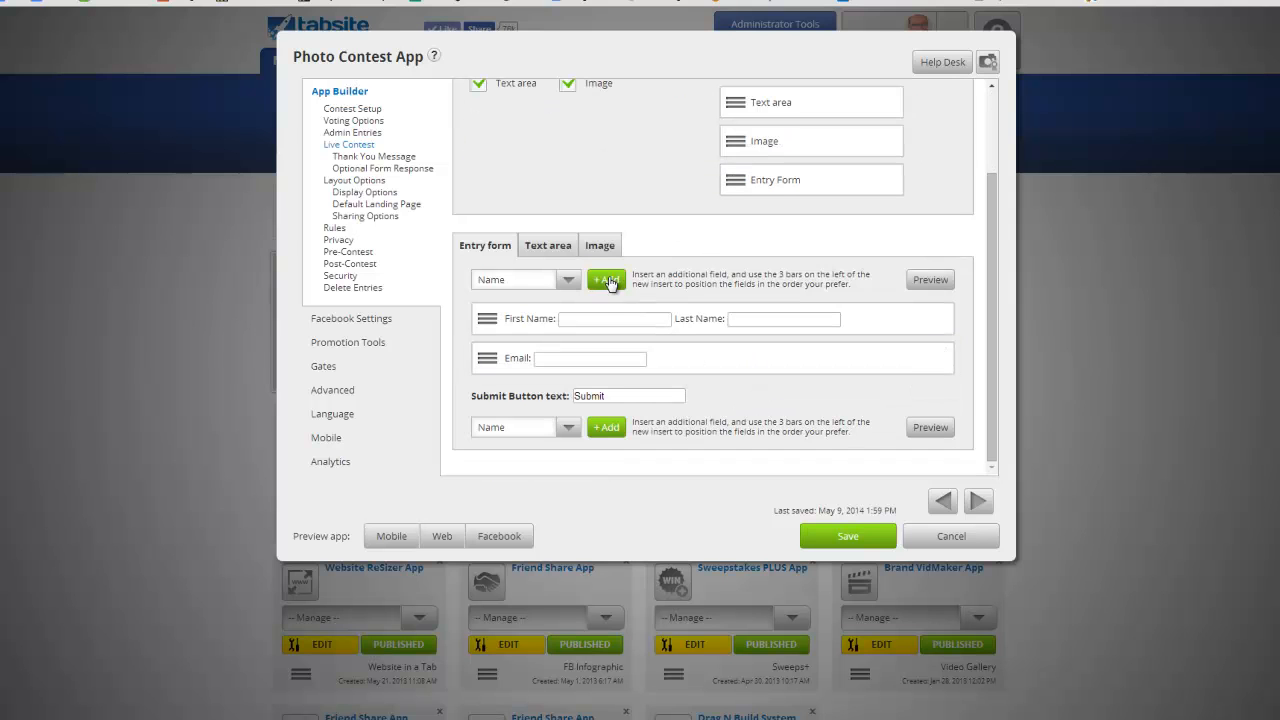
left_click(568, 281)
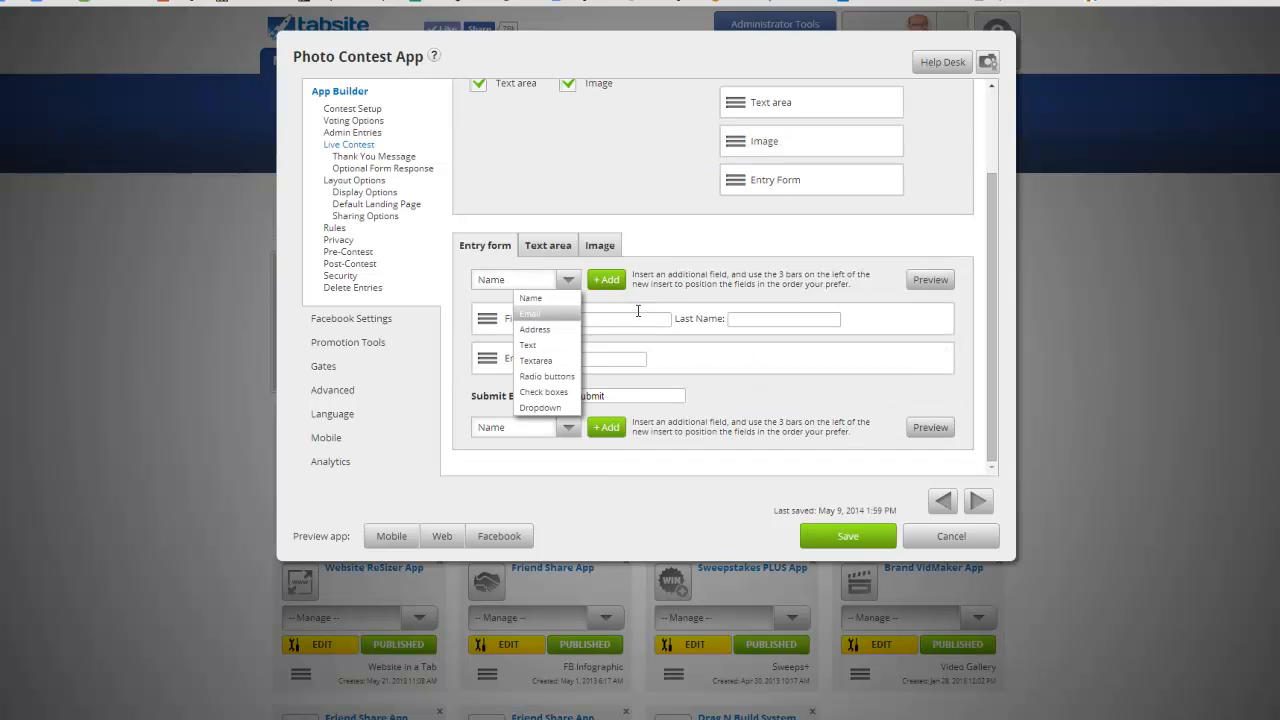
left_click(617, 315)
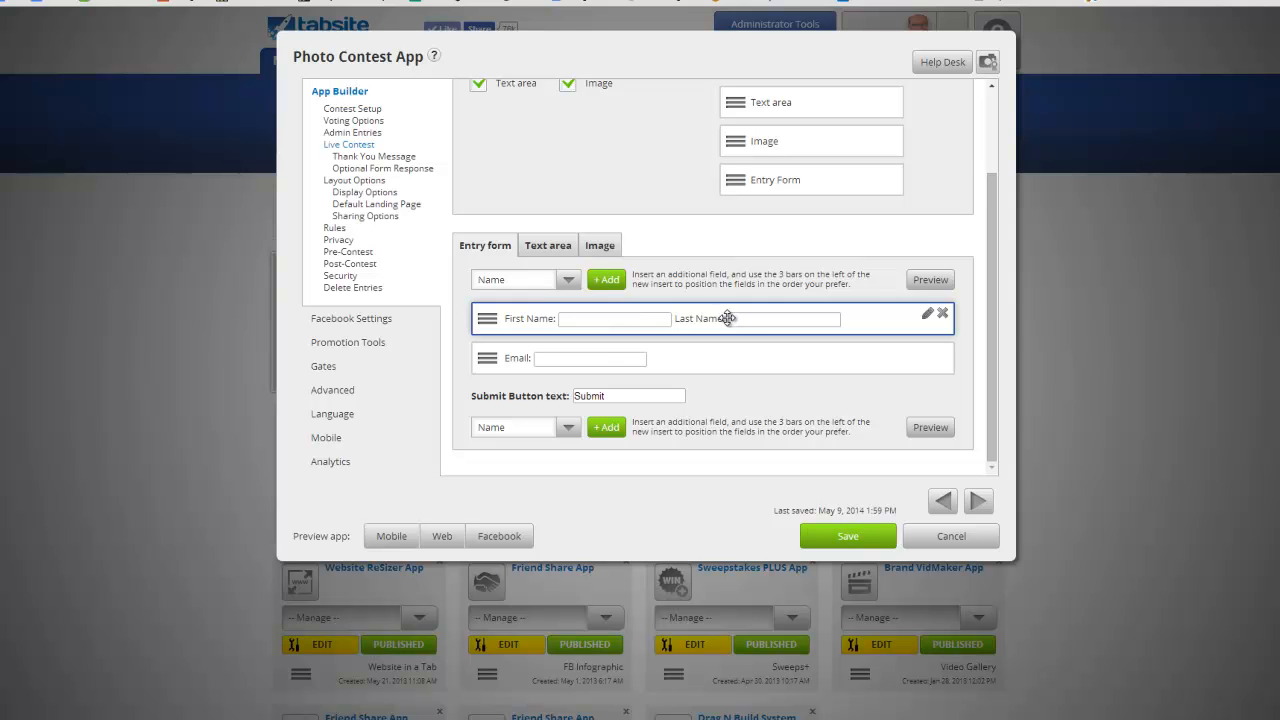
left_click(942, 314)
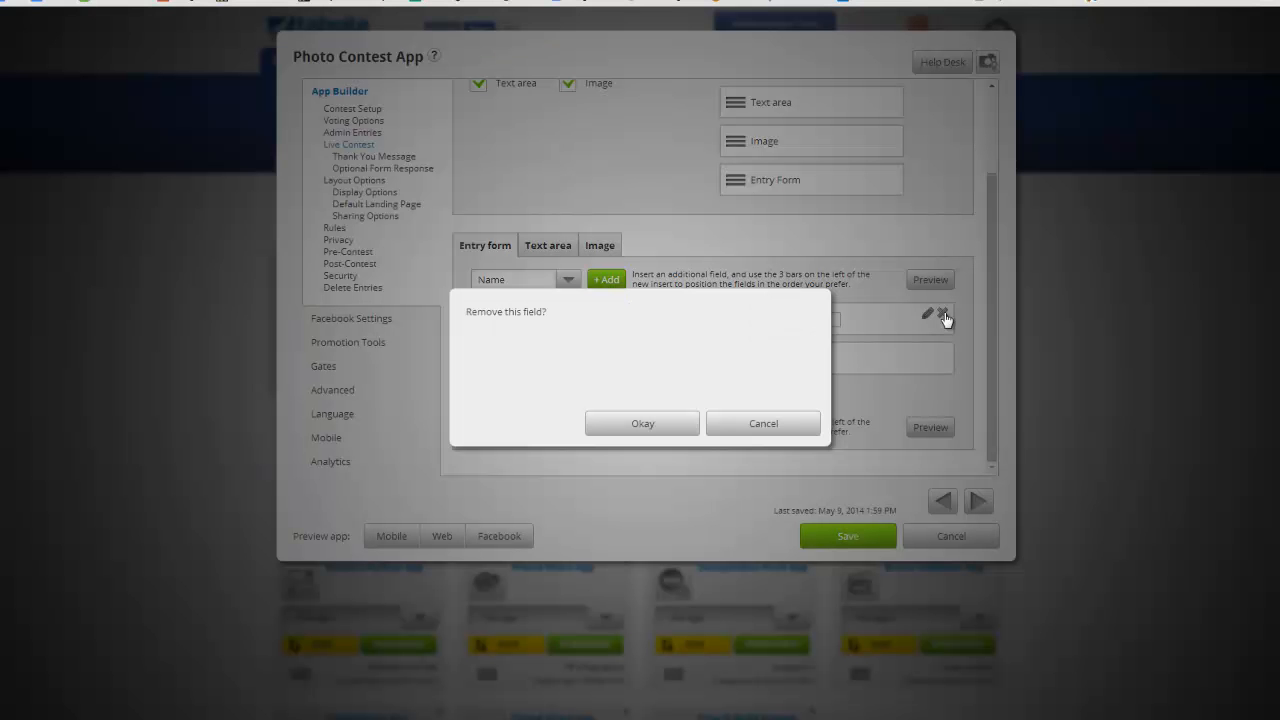
left_click(656, 428)
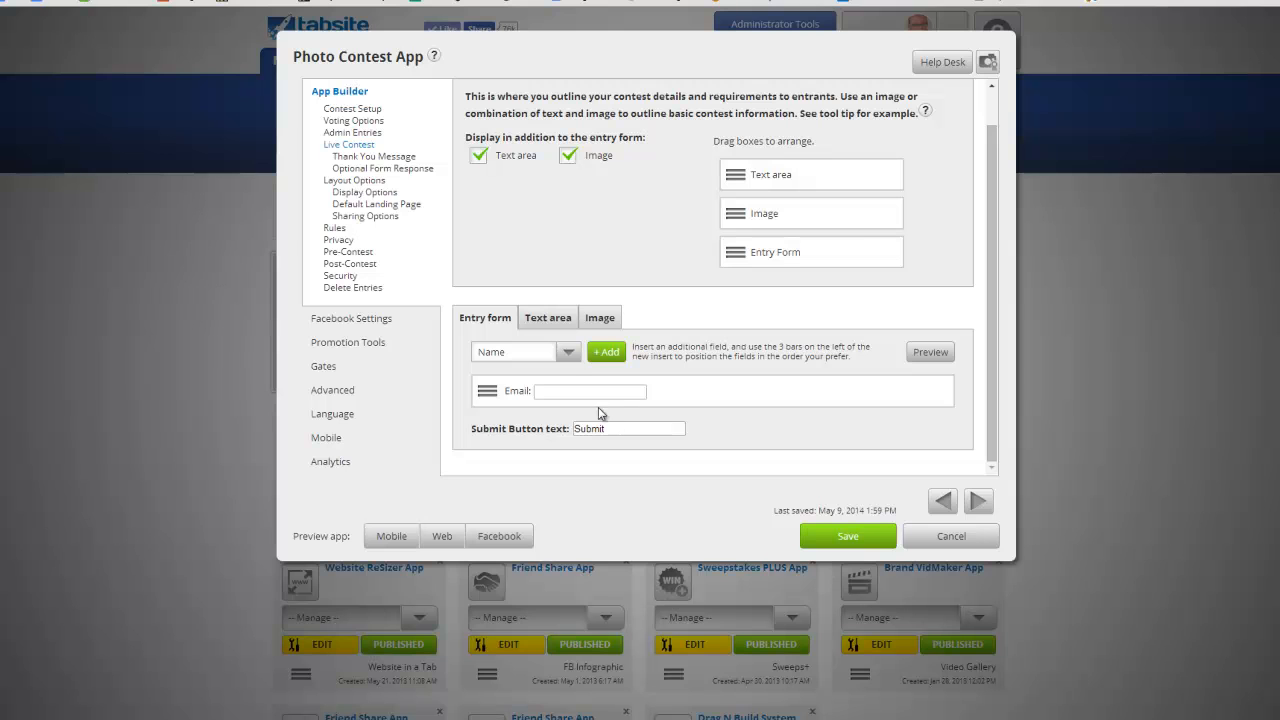
Add a Text type field to the contest entry form
left_click(568, 352)
left_click(610, 357)
left_click(568, 353)
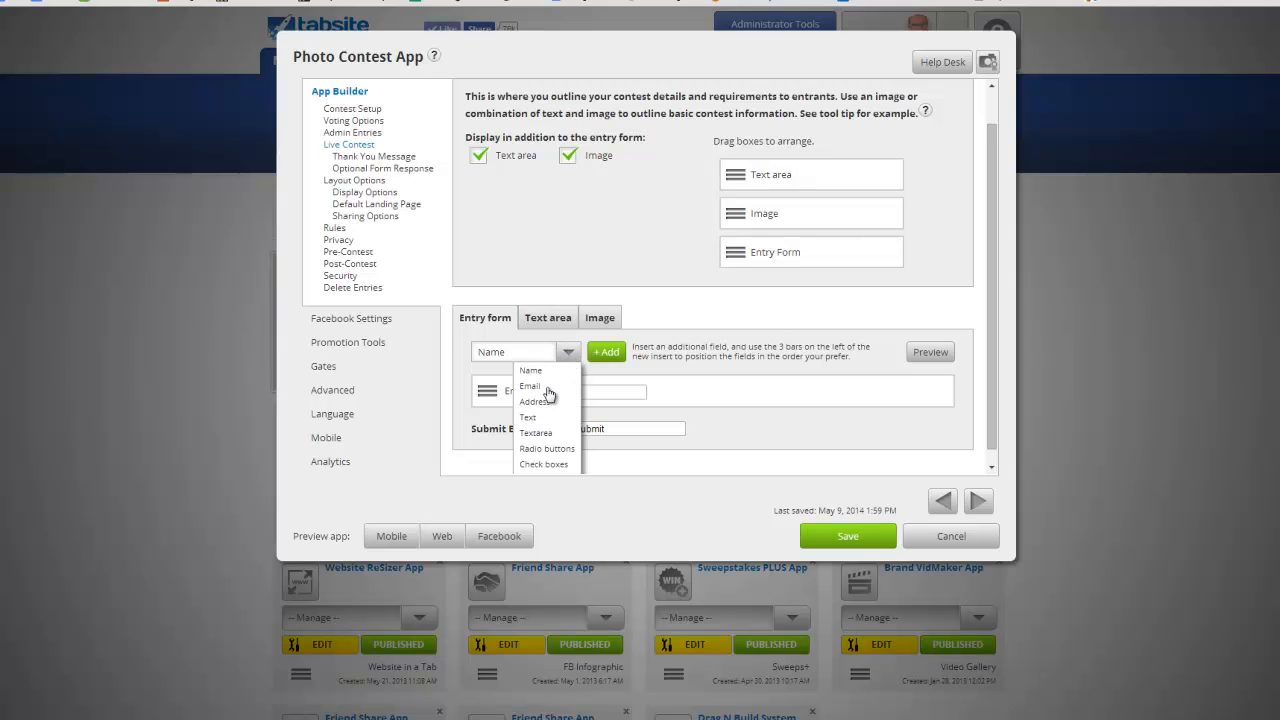
left_click(532, 418)
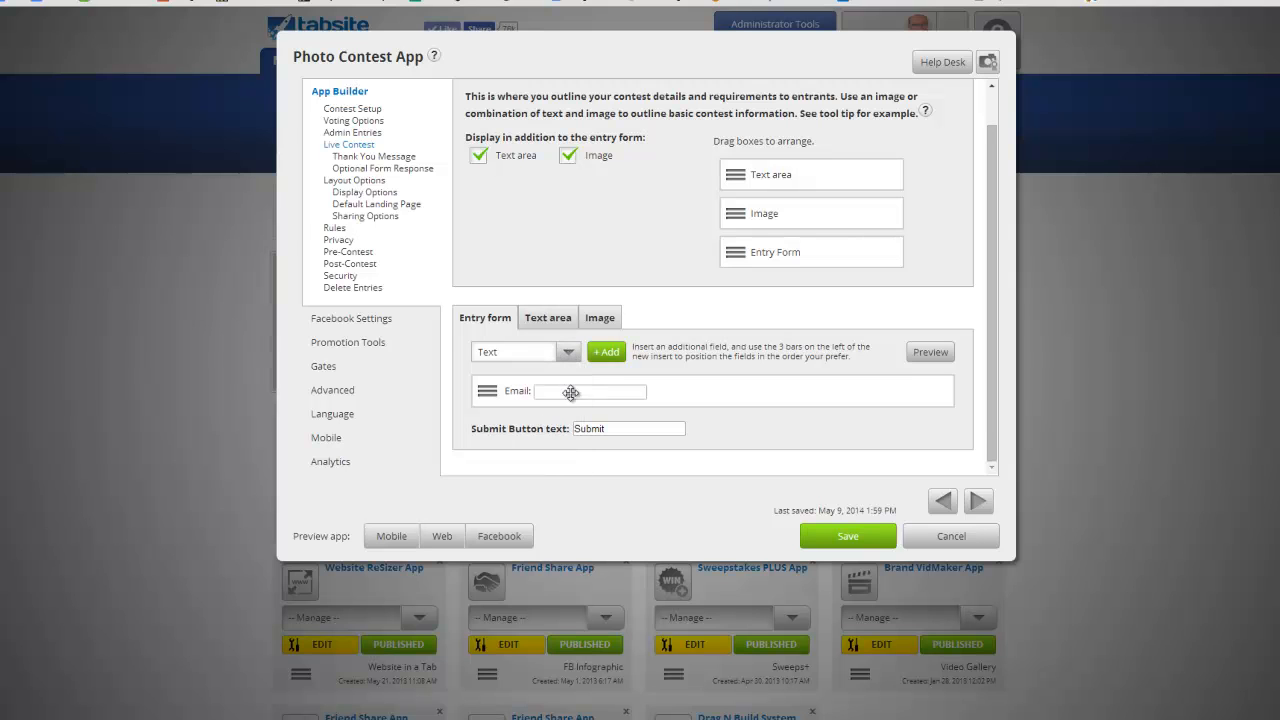
left_click(609, 354)
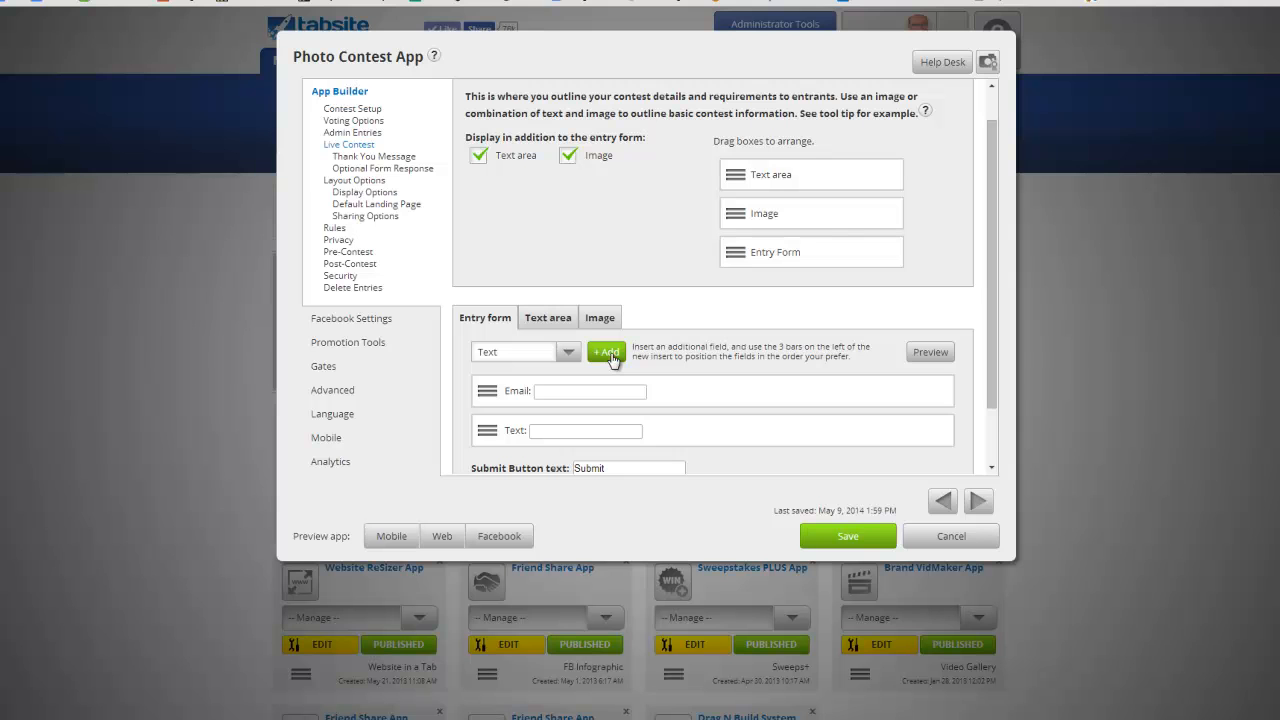
Rename the new text field to Name, turn off its Display option and save the field settings
mouse_move(518, 428)
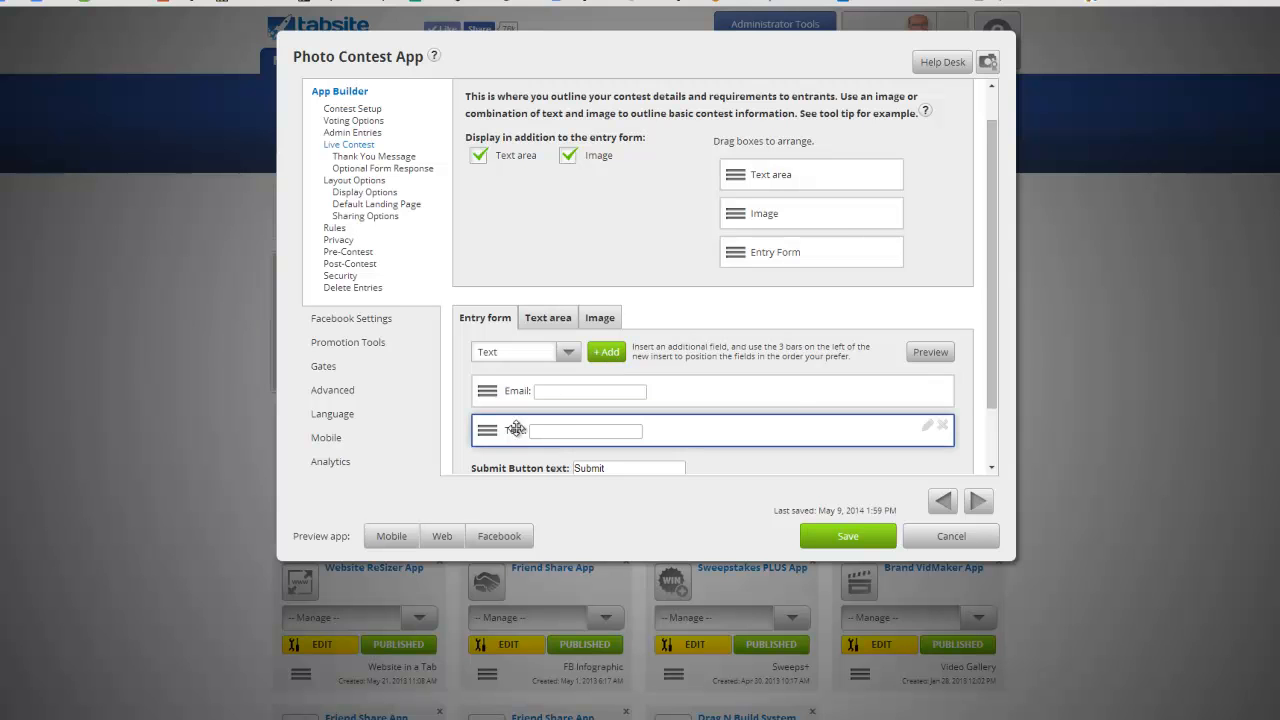
left_click(927, 428)
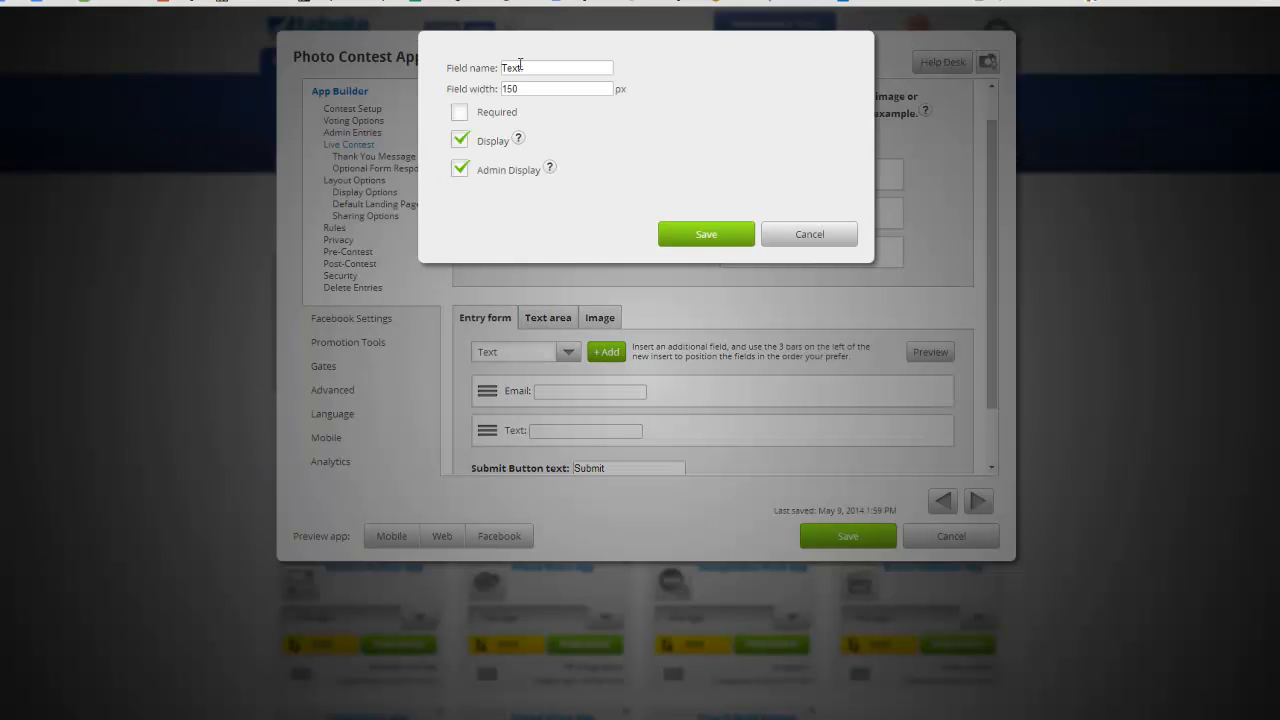
left_click_drag(499, 67, 497, 66)
type("Name")
left_click(460, 143)
left_click(694, 236)
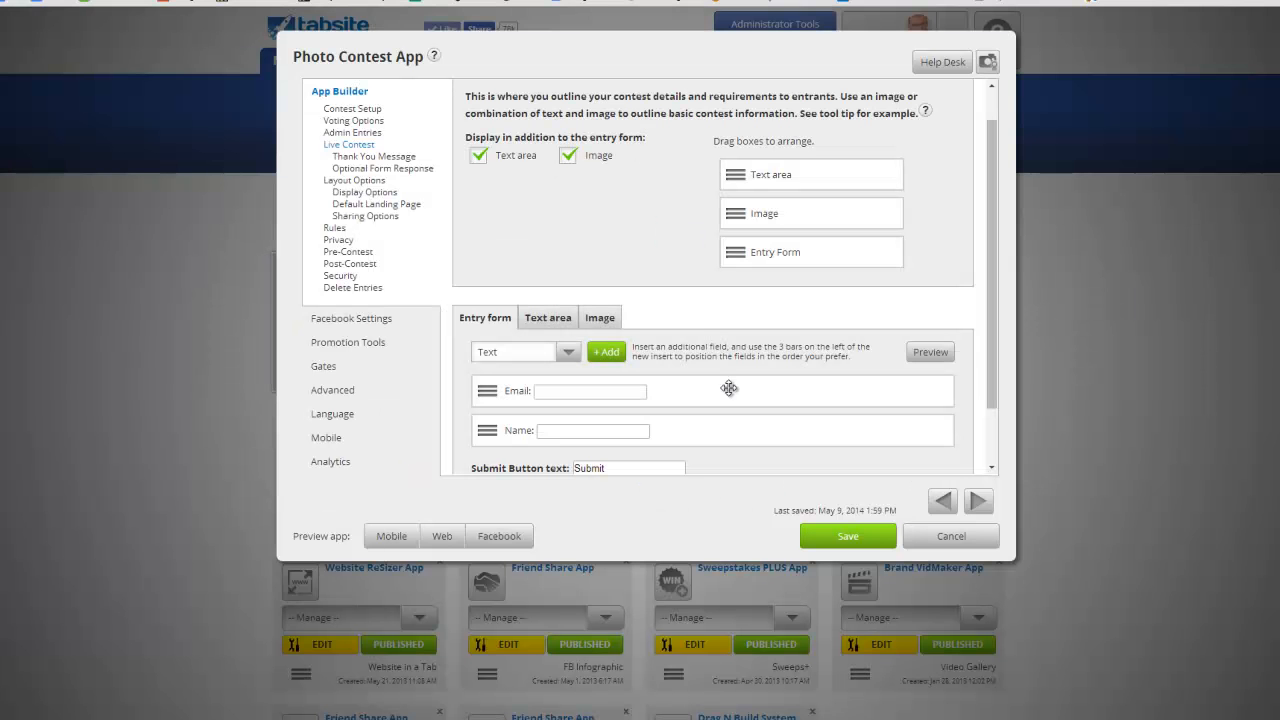
Try to reorder the Email and Name fields in the entry form
mouse_move(487, 398)
left_mouse_down()
mouse_move(489, 365)
mouse_move(491, 392)
left_mouse_up()
mouse_move(491, 459)
left_mouse_down()
mouse_move(490, 470)
mouse_move(499, 455)
left_mouse_up()
scroll(730, 459, "down", 2)
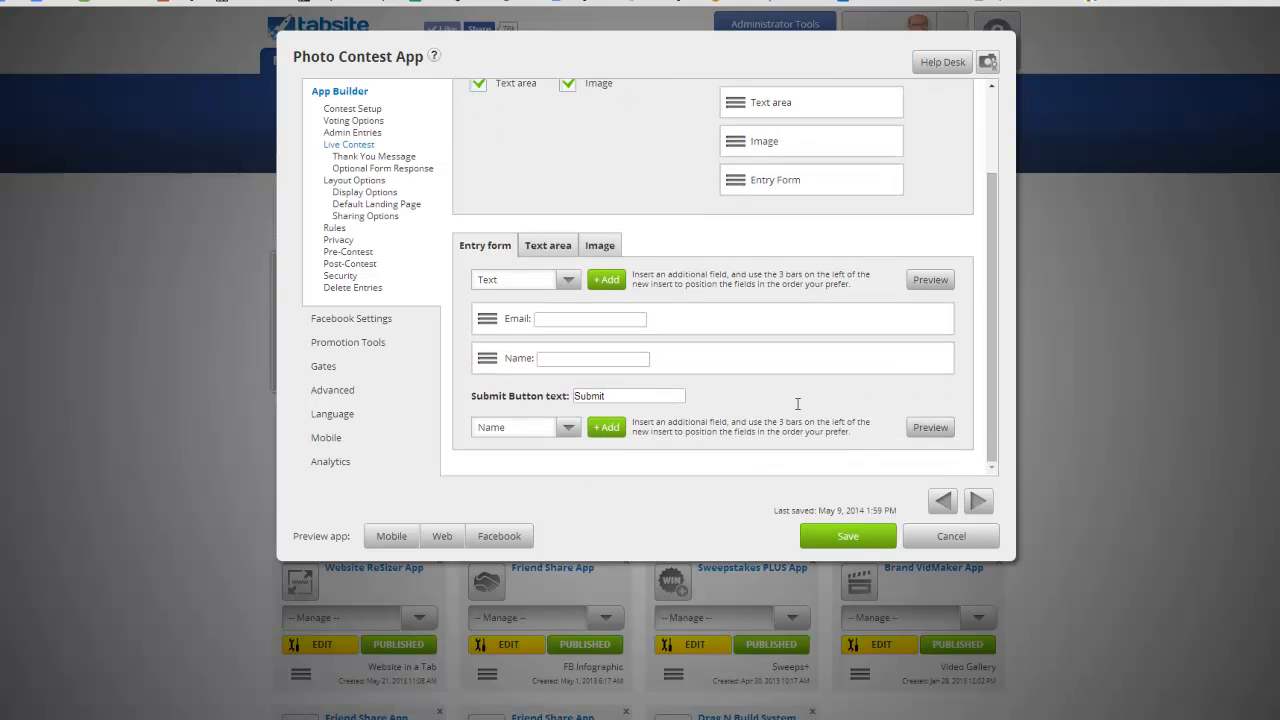
scroll(797, 403, "down", 1)
Go to the Thank You Message settings, check its image and include the Form in the message
left_click(978, 484)
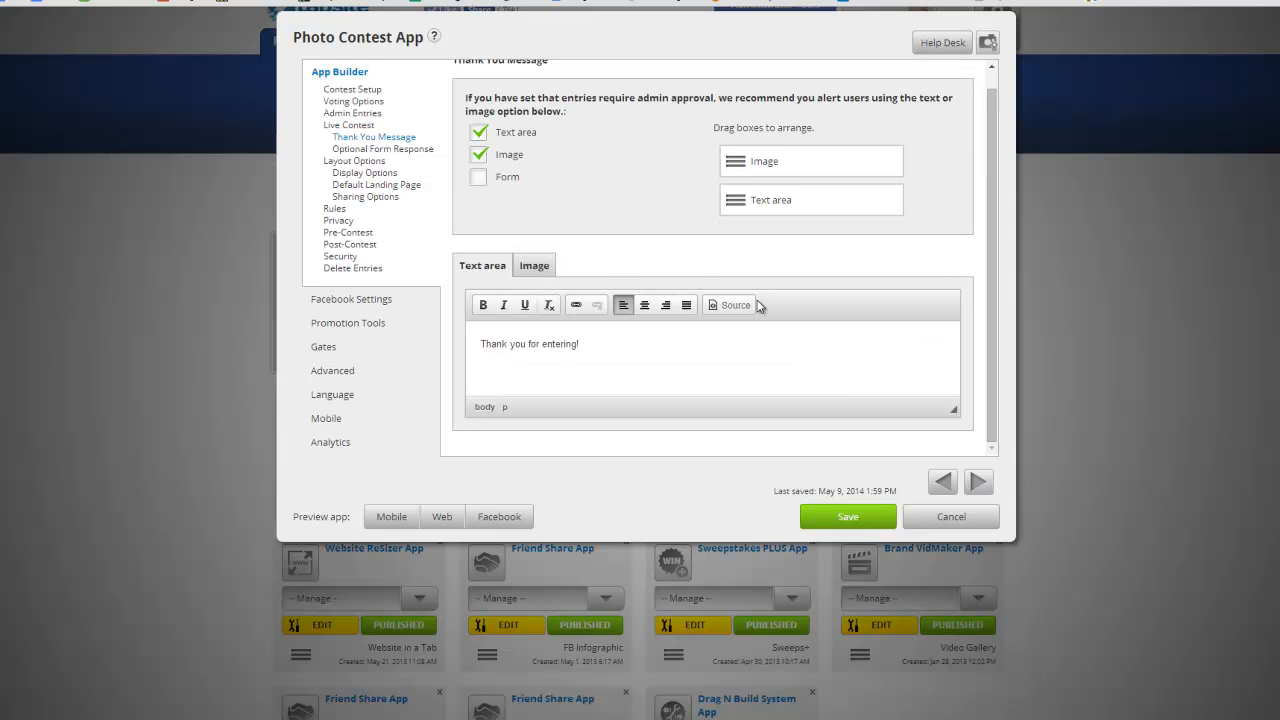
scroll(720, 285, "up", 2)
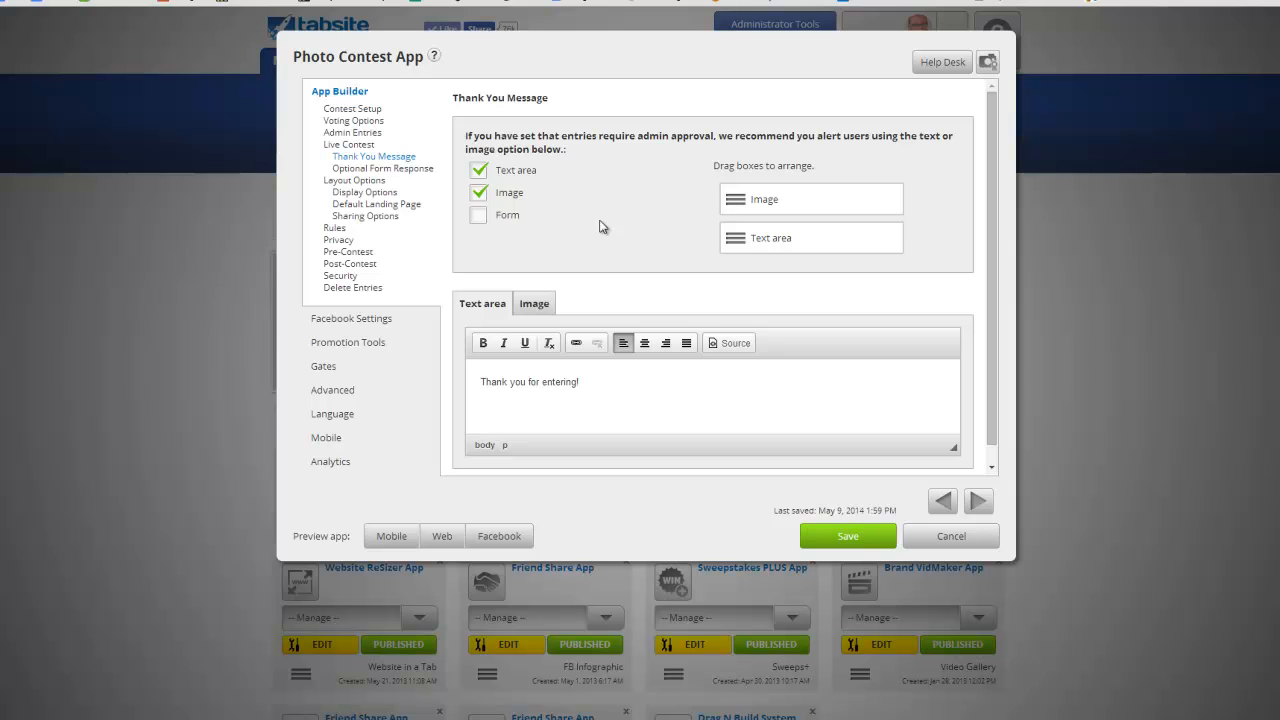
left_click(536, 305)
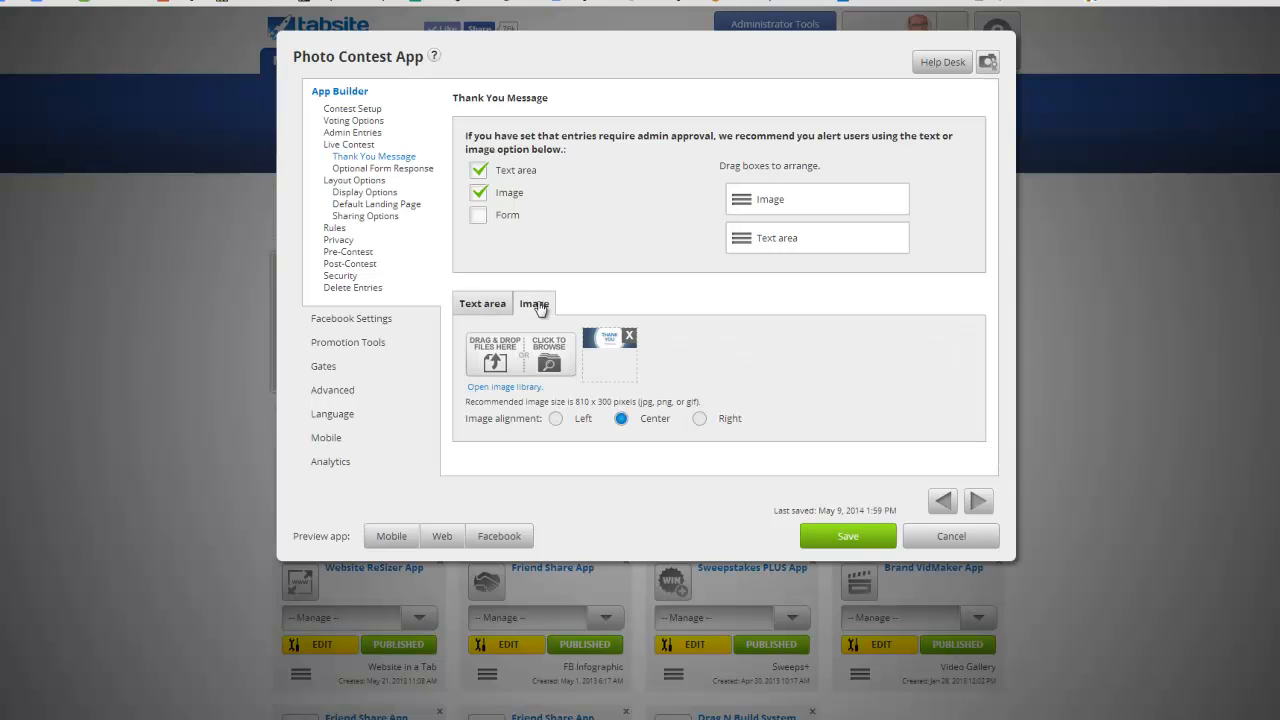
left_click(480, 222)
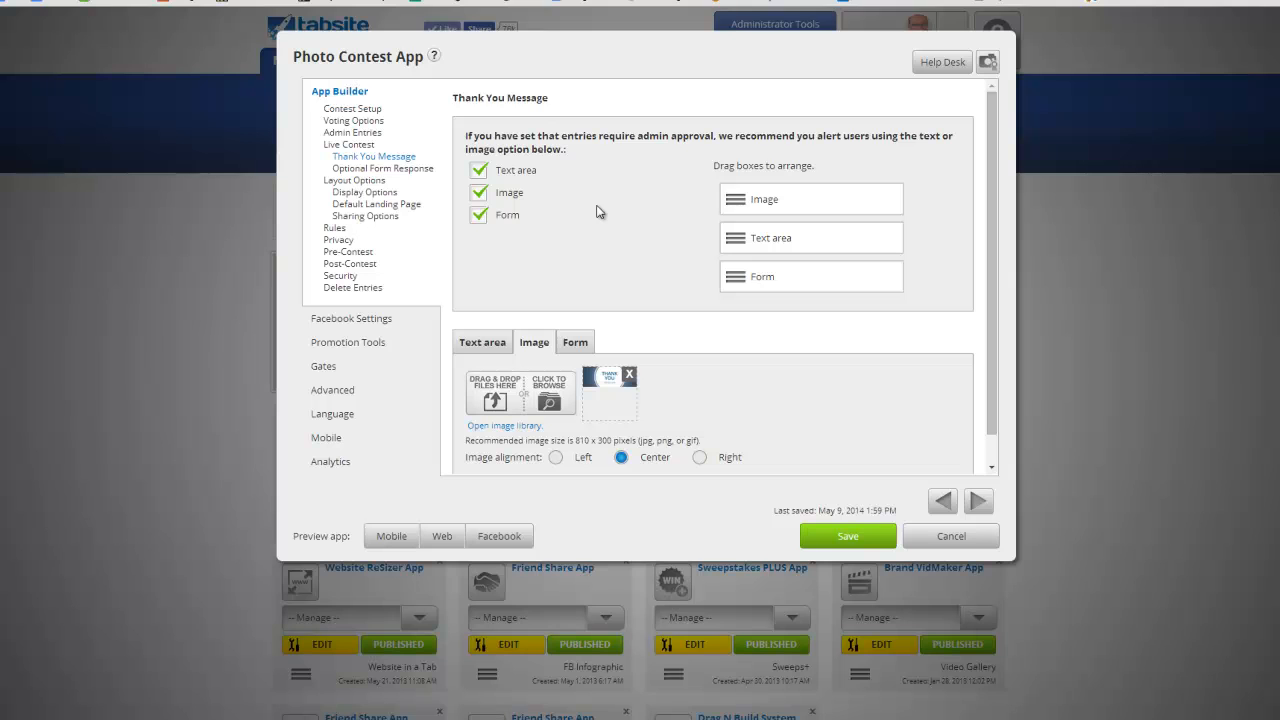
Review the form fields and submit button text included in the Thank You Message
scroll(599, 210, "down", 1)
scroll(625, 248, "down", 3)
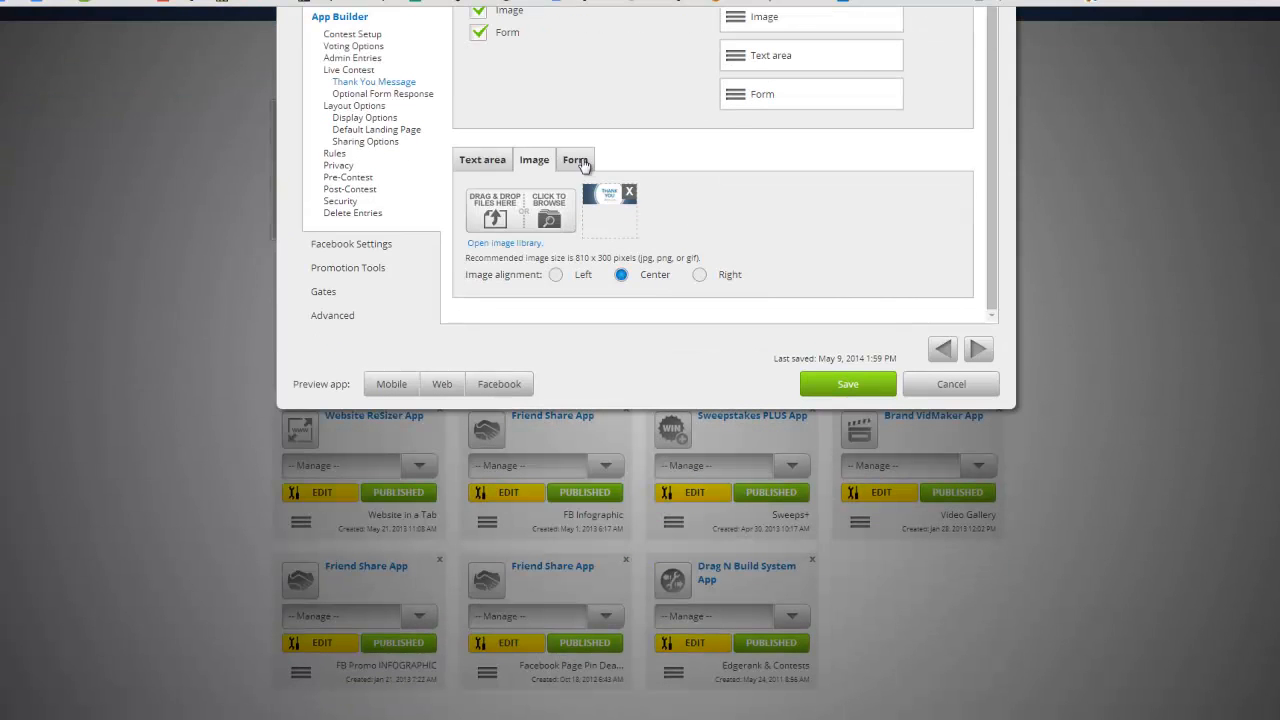
left_click(576, 162)
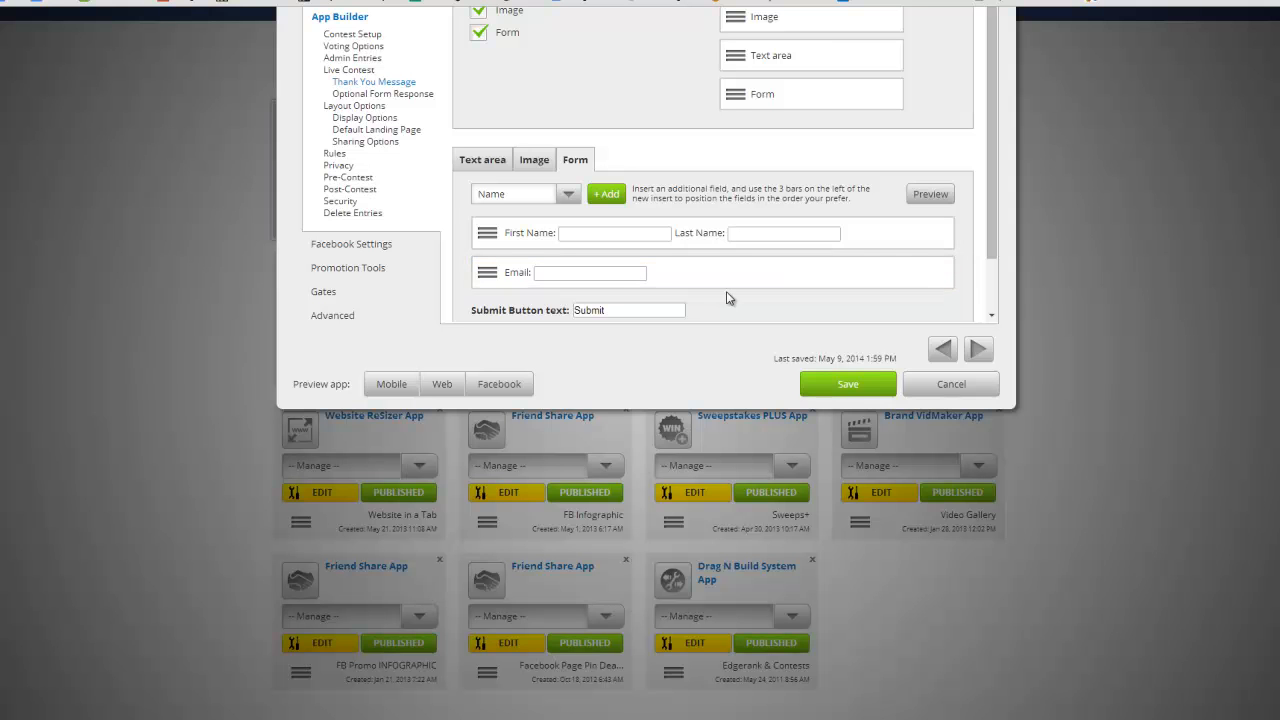
scroll(726, 297, "up", 1)
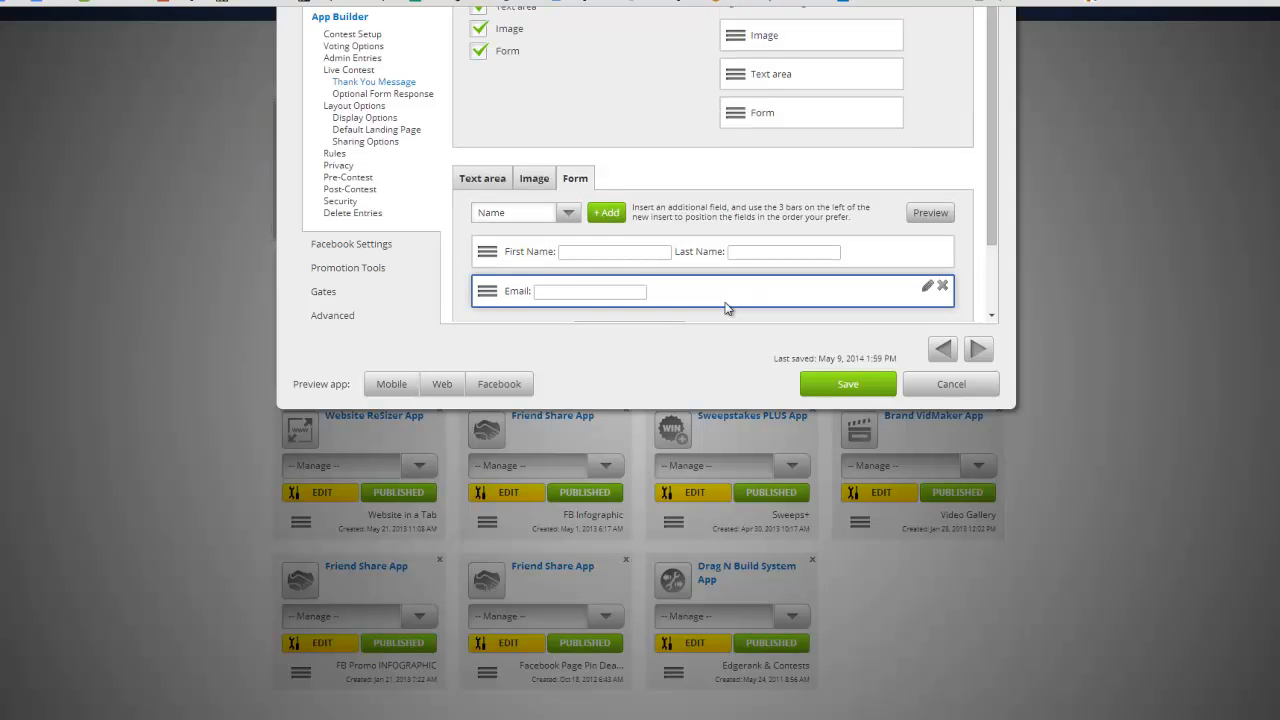
scroll(726, 297, "up", 2)
scroll(626, 214, "up", 3)
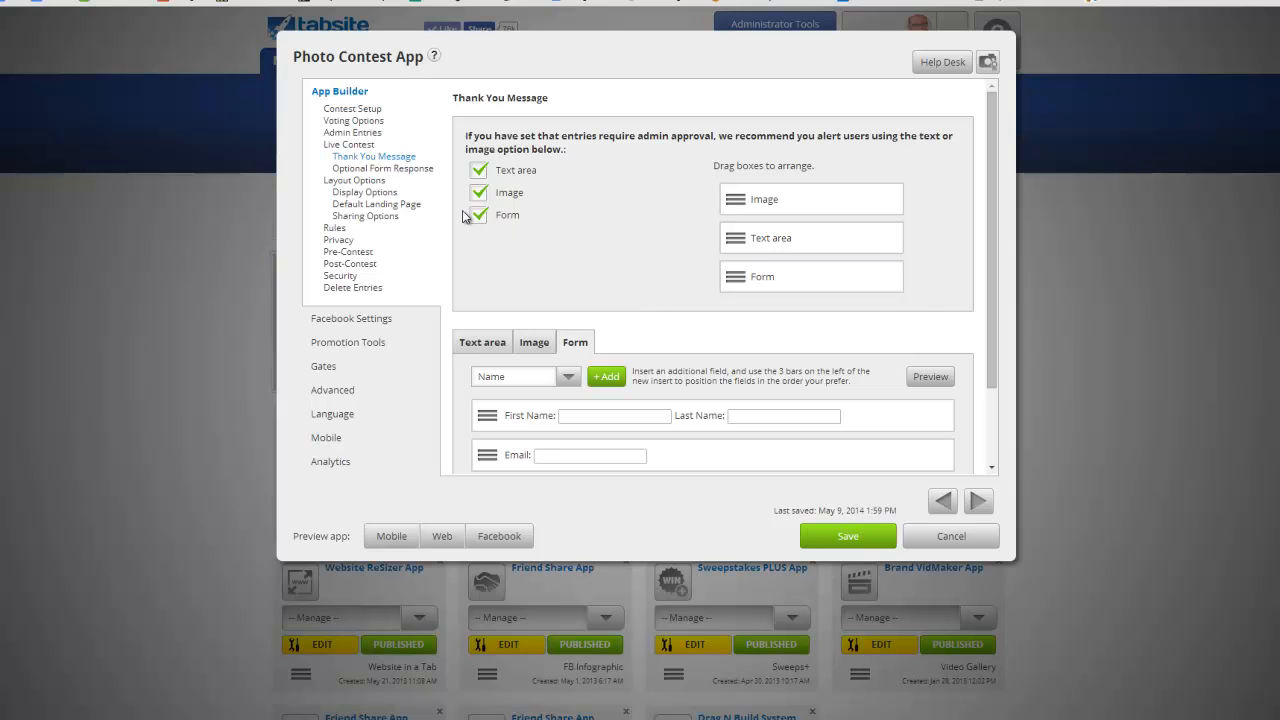
Go to the Optional Form Response settings and include both the Text area and the Image on the response page
left_click(978, 500)
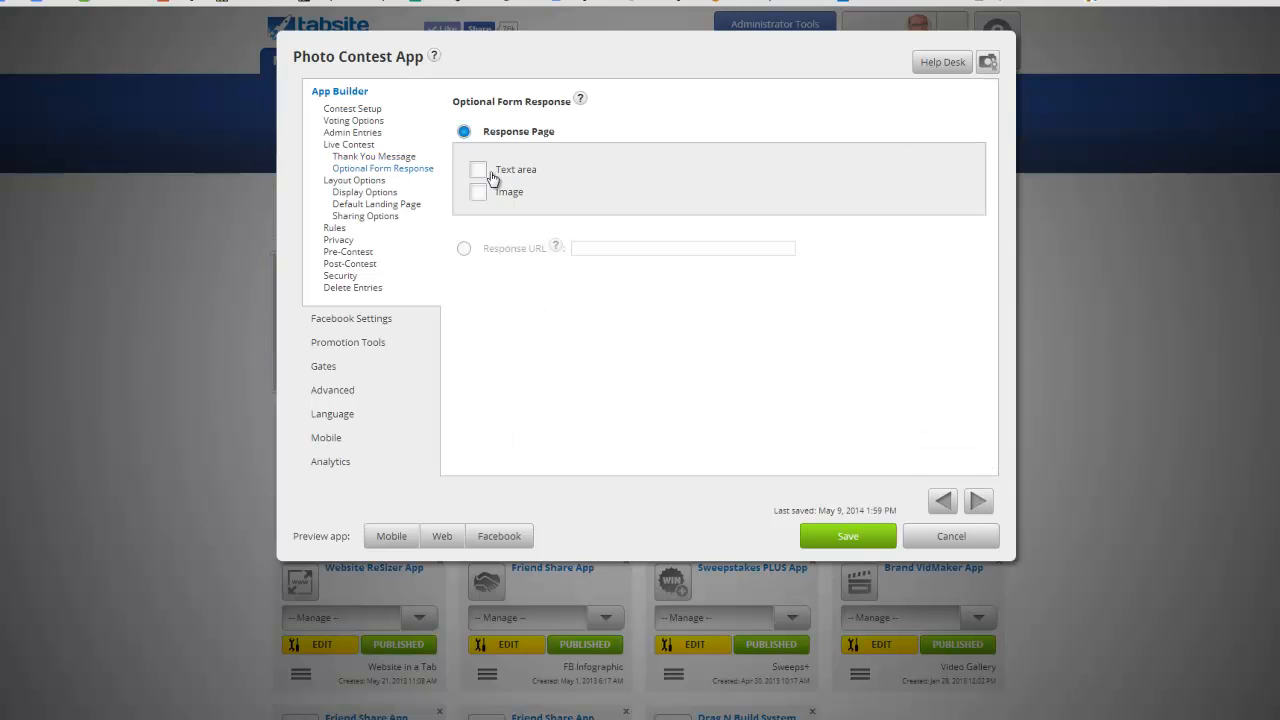
left_click(486, 171)
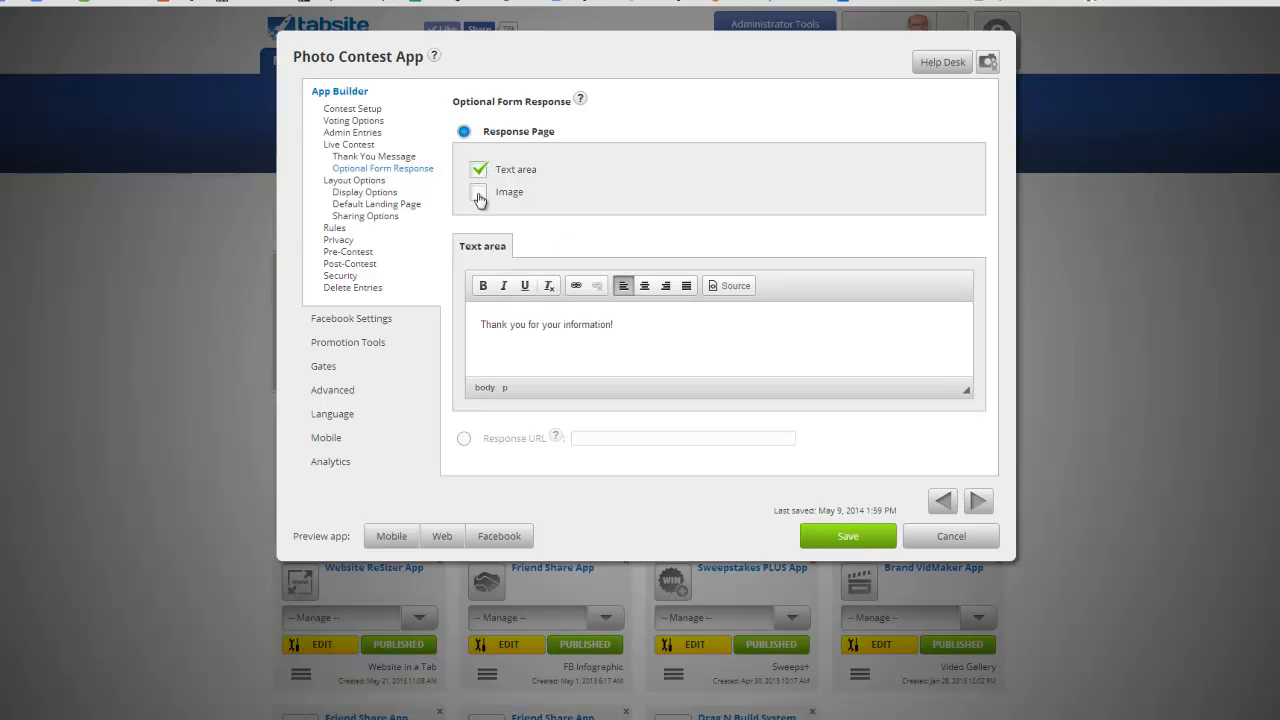
left_click(479, 197)
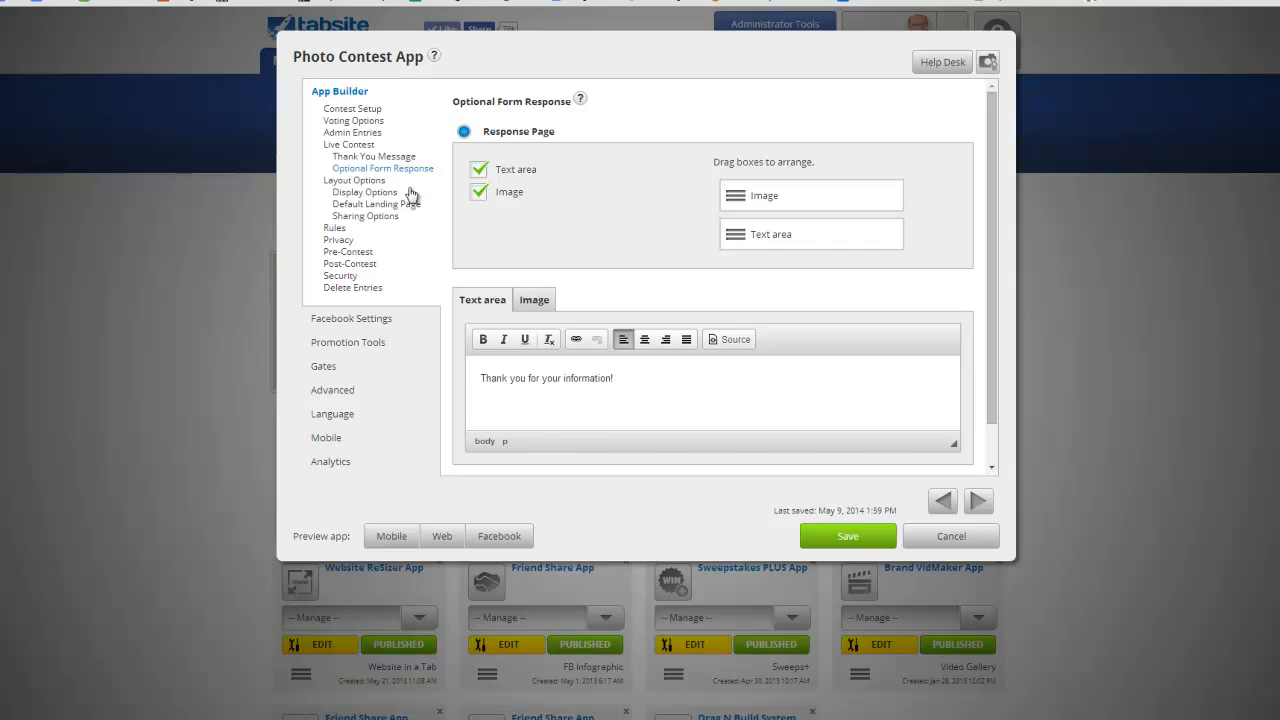
In Layout Options, try the 640 x 480 and 1 to 1 (square) aspect ratios and return to 1920 x 1080 (HD)
left_click(978, 501)
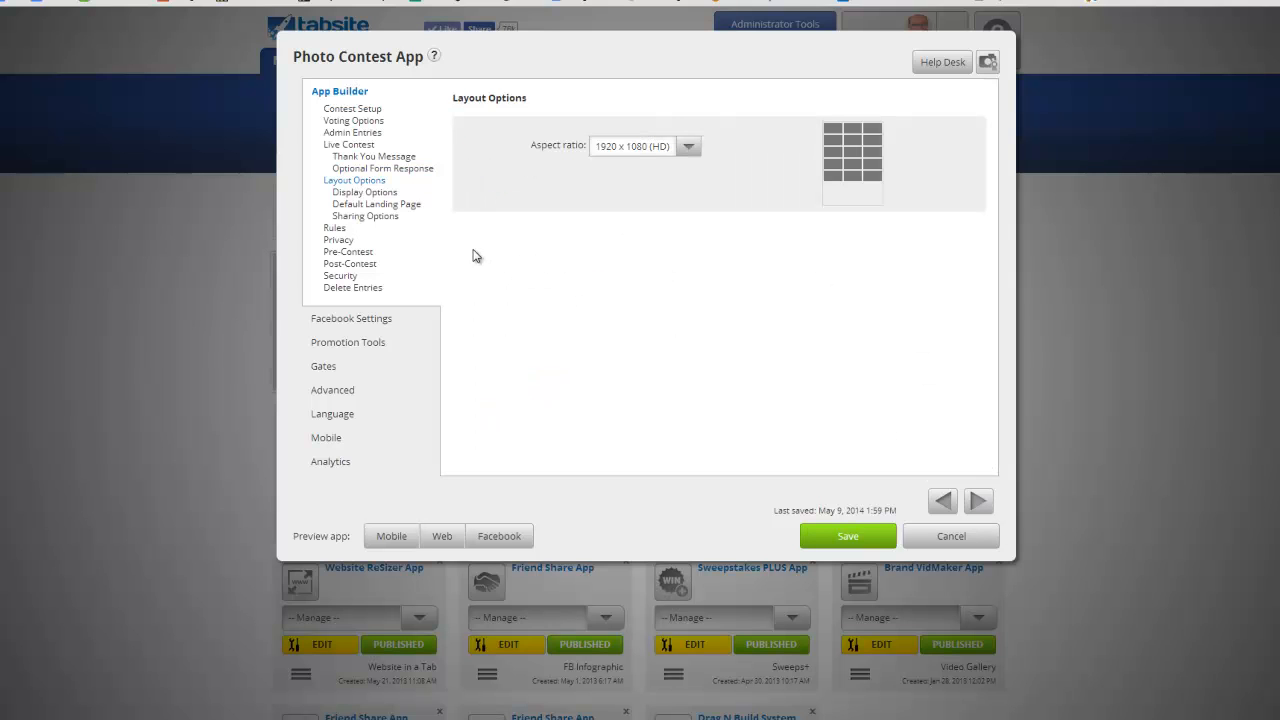
left_click(691, 148)
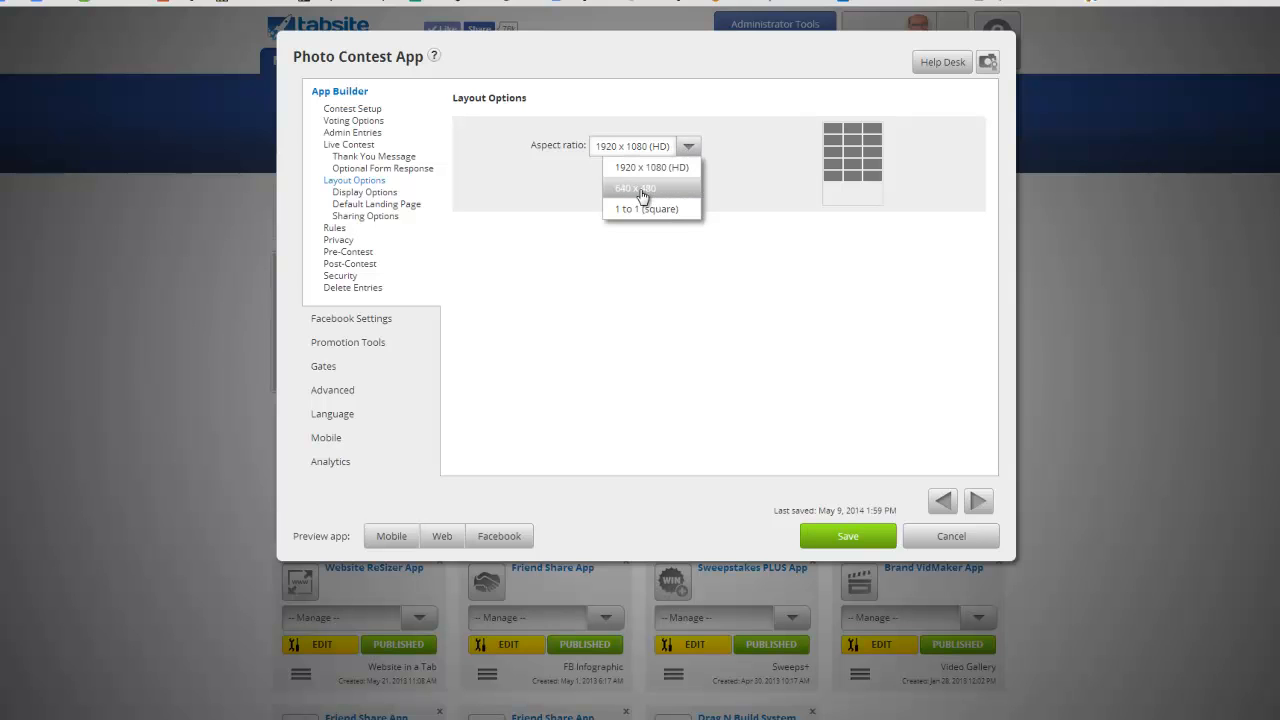
left_click(642, 190)
left_click(659, 150)
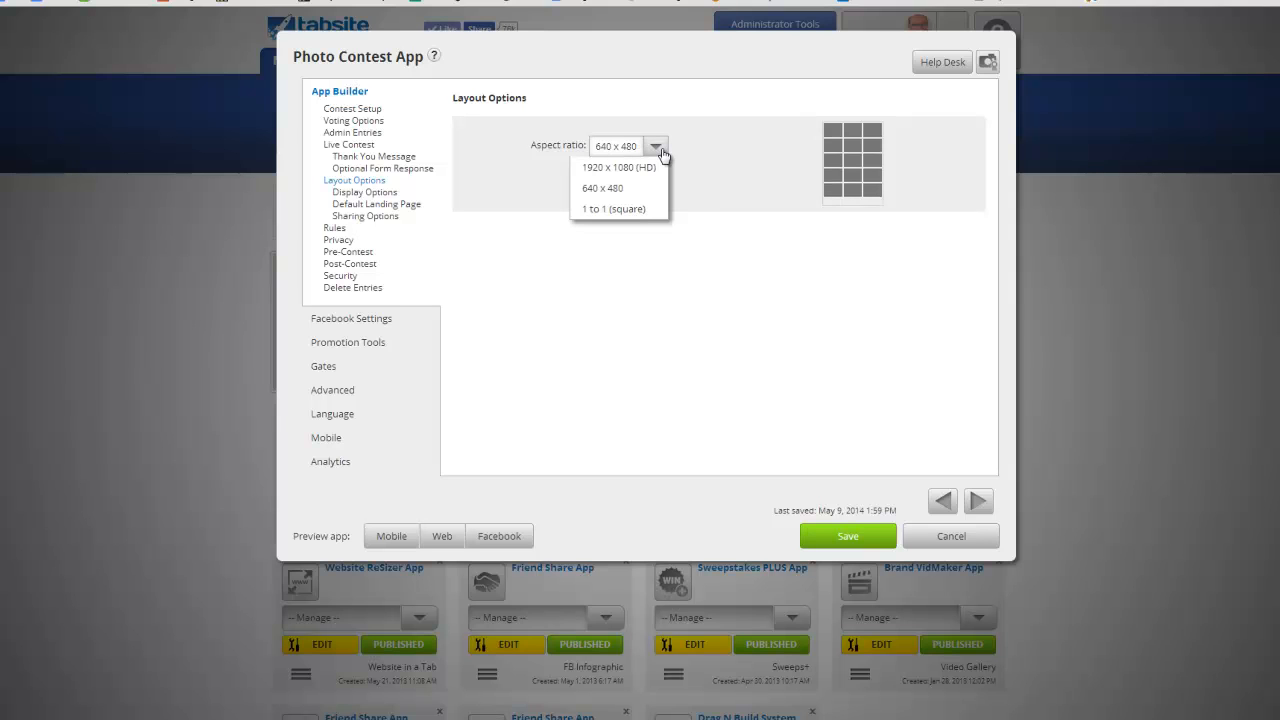
left_click(625, 205)
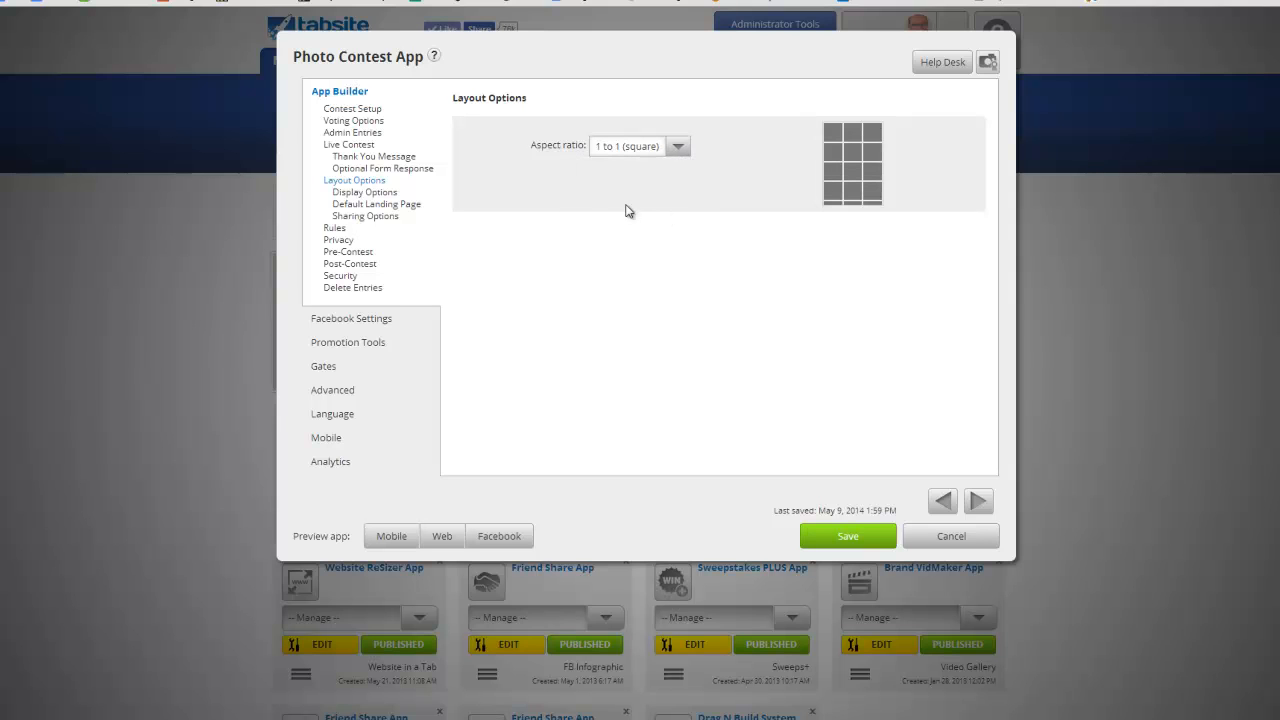
left_click(678, 147)
left_click(660, 169)
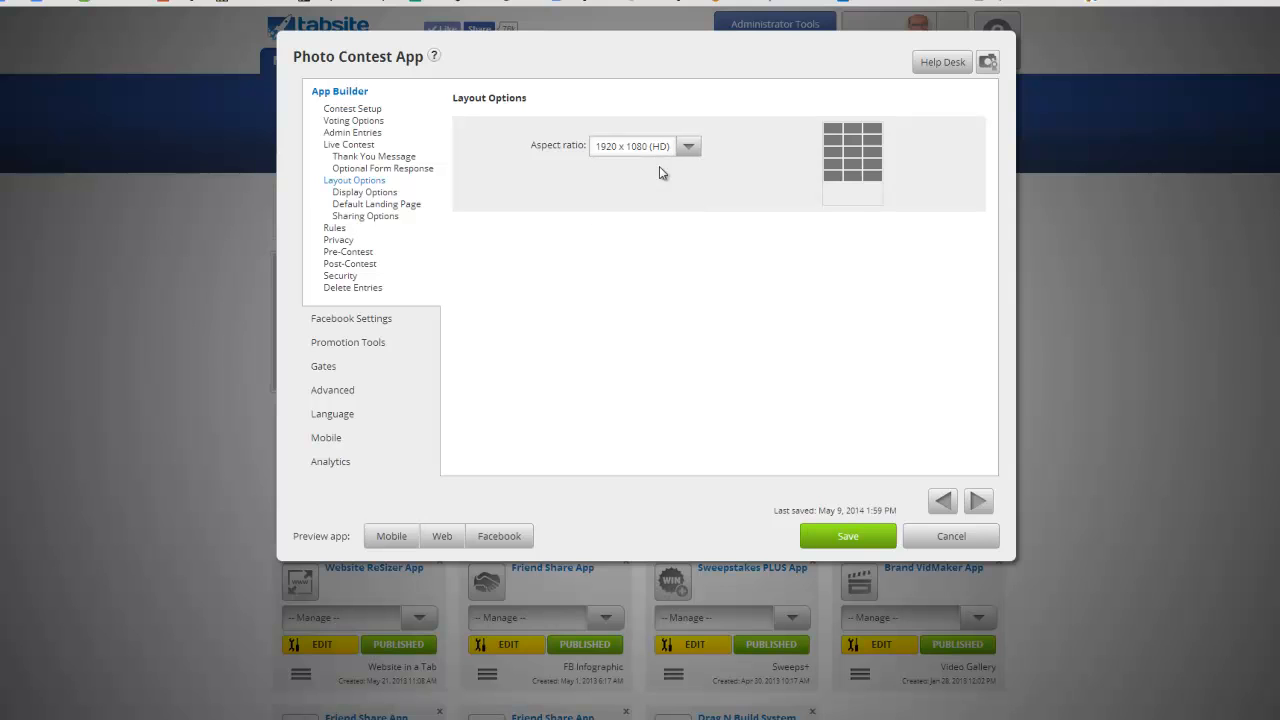
In Display Options, hide the Vote button on the Large View and Thumbnail, and review the vote icon and share button settings
left_click(978, 501)
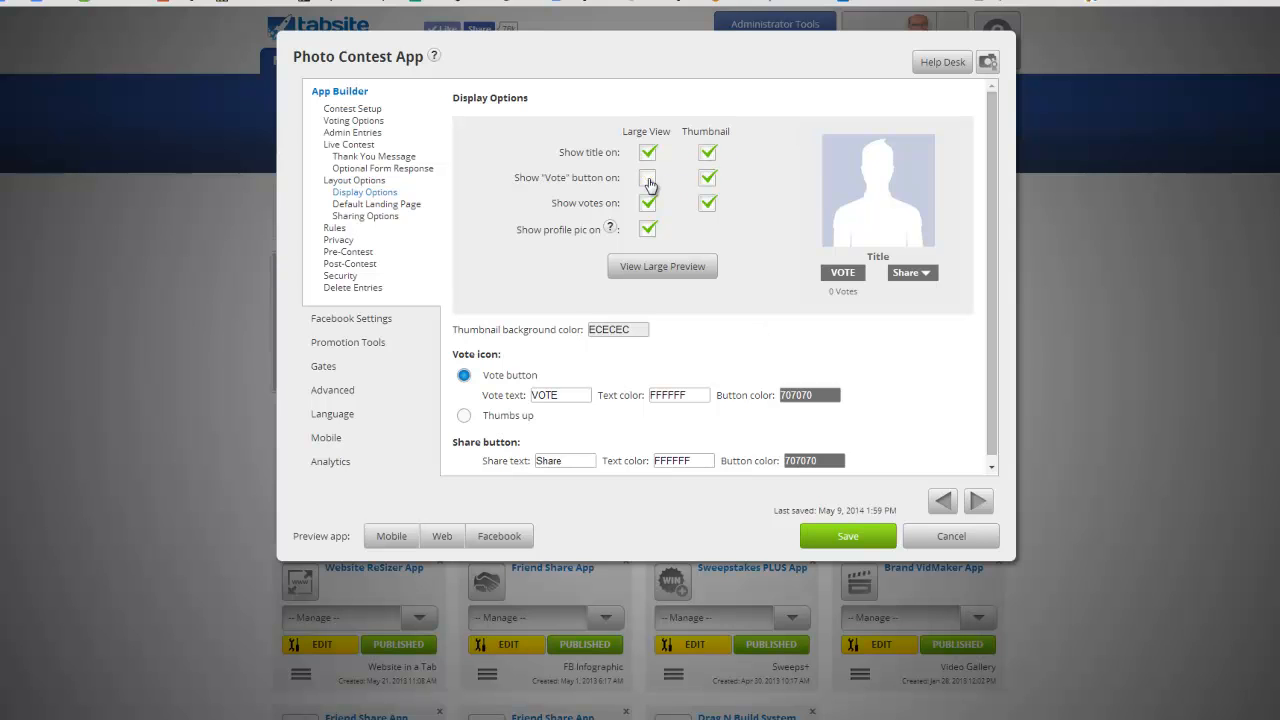
left_click(707, 180)
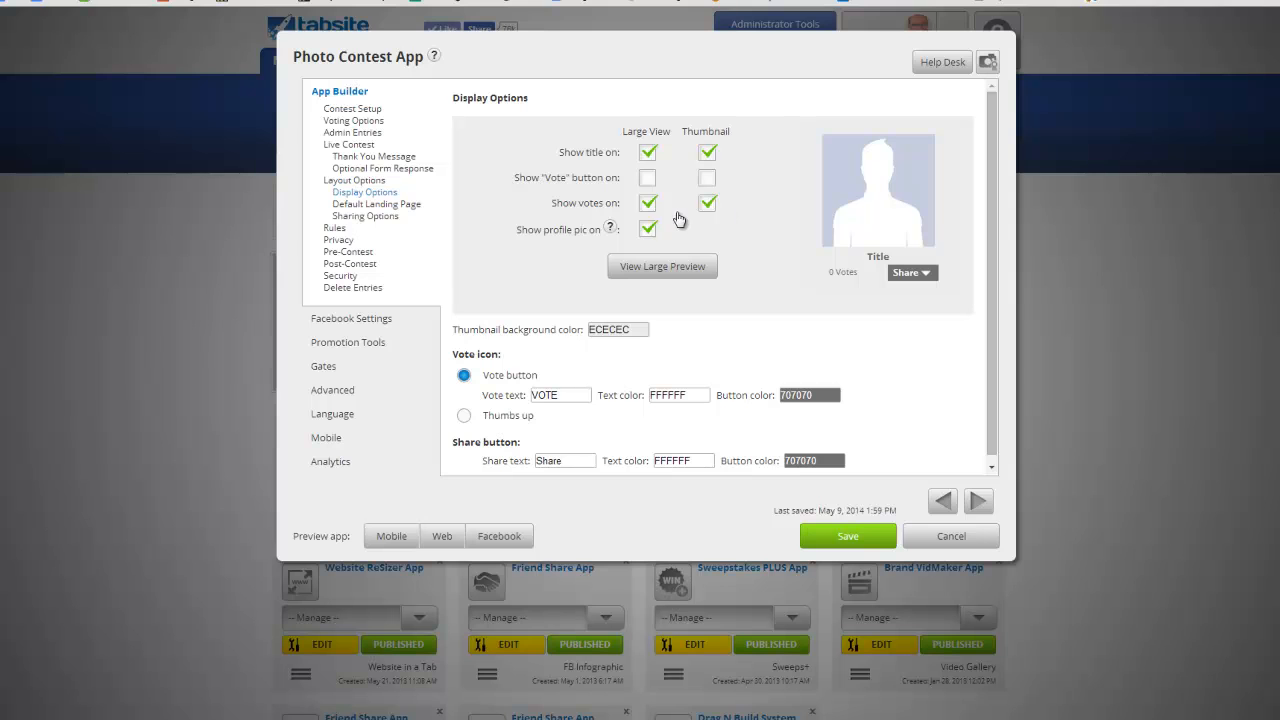
mouse_move(612, 230)
scroll(742, 340, "down", 2)
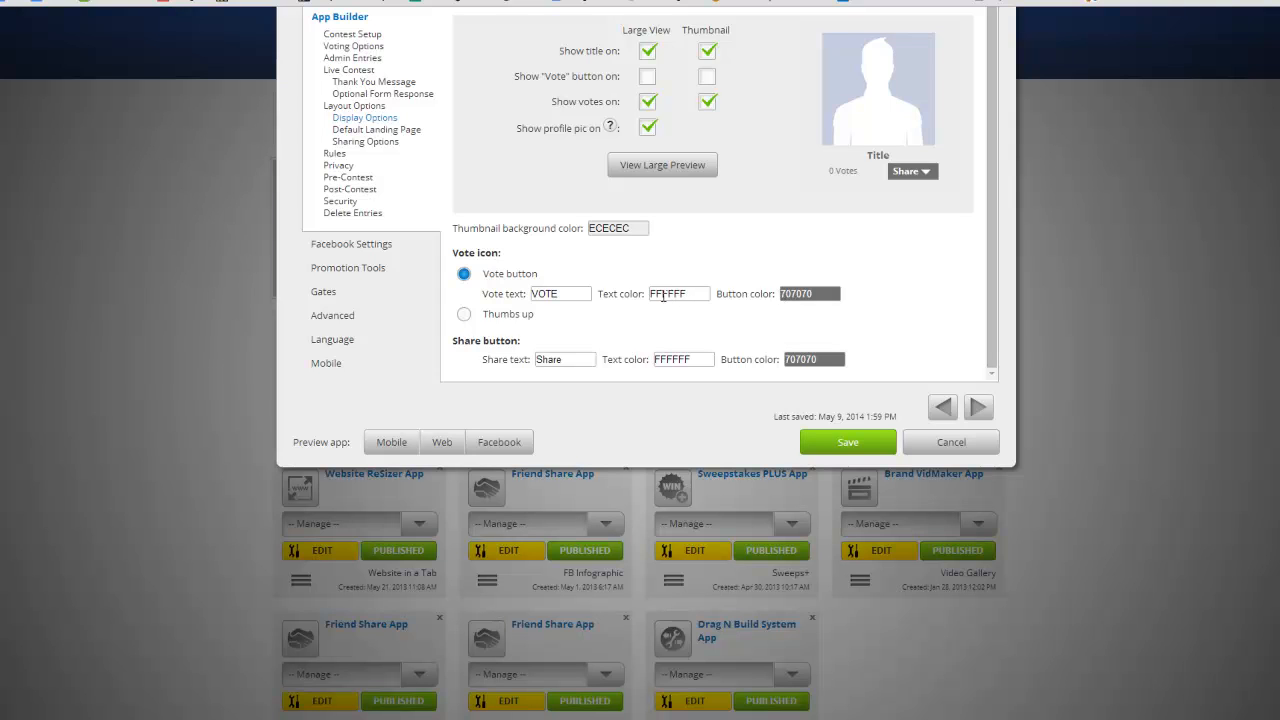
scroll(680, 292, "down", 1)
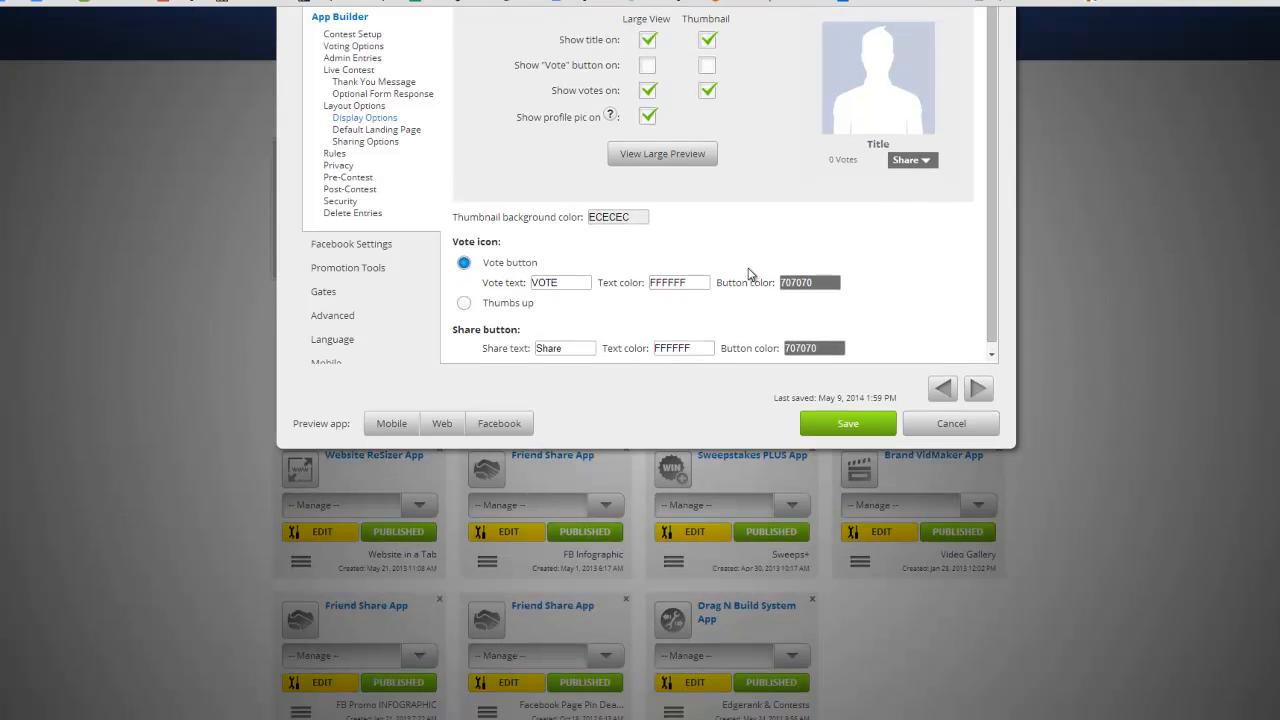
scroll(748, 274, "up", 2)
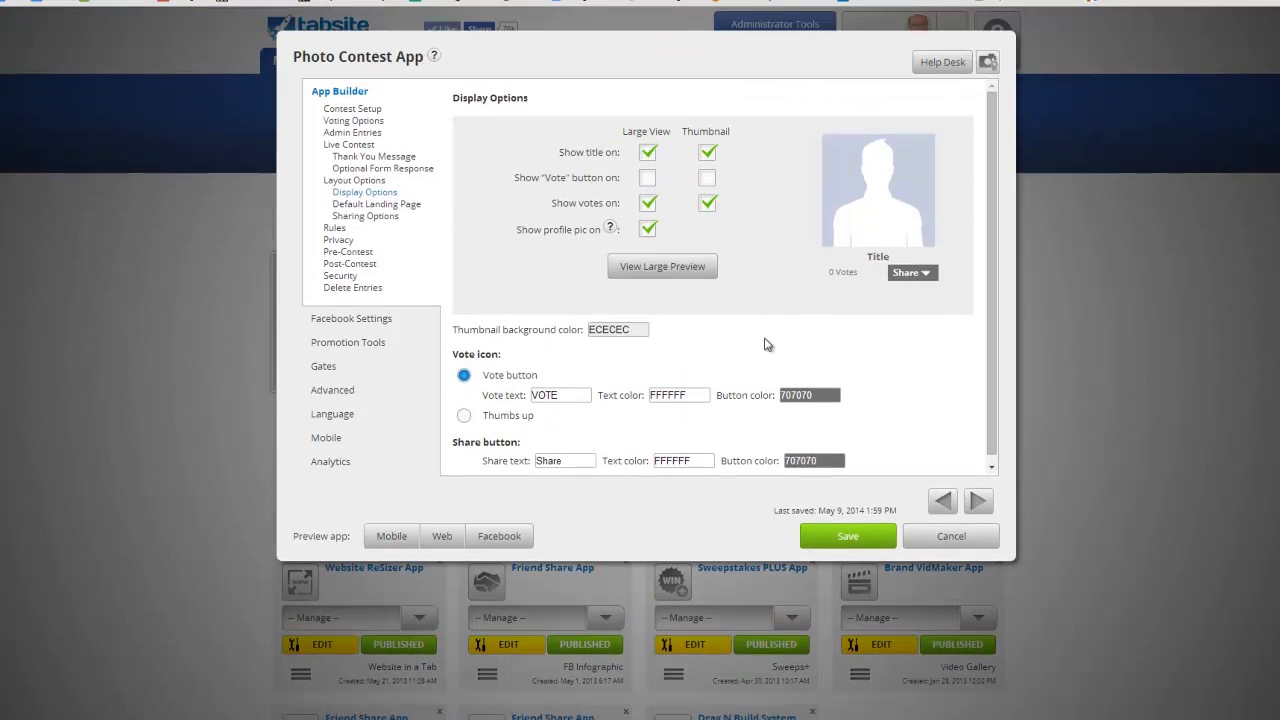
Review the Default Landing Page, Sharing Options, Rules, Privacy and Pre-Contest settings
left_click(978, 502)
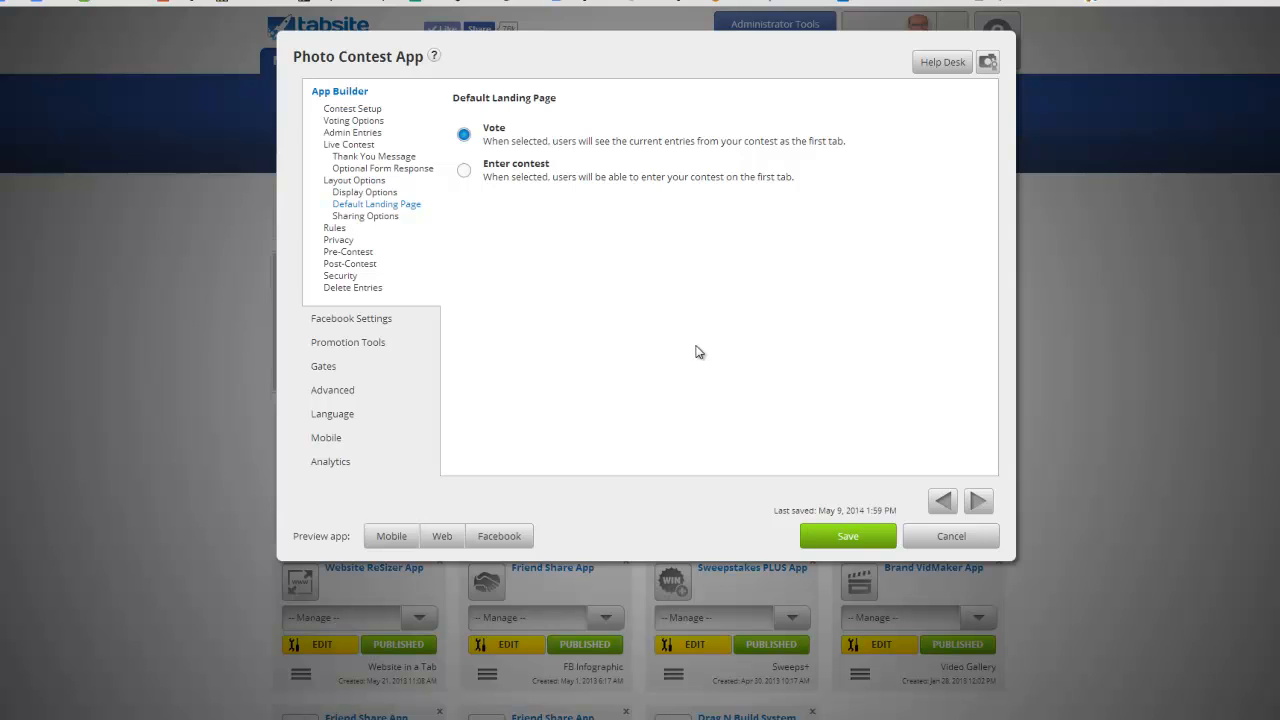
left_click(979, 503)
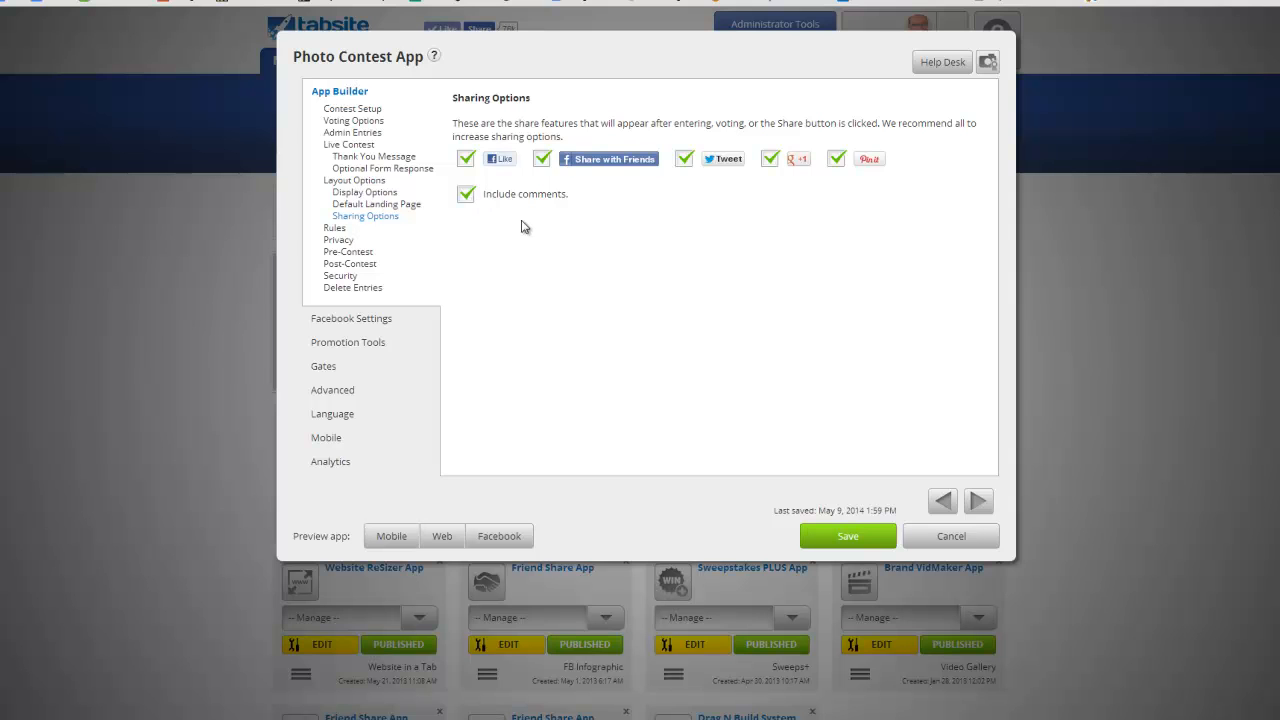
left_click(980, 503)
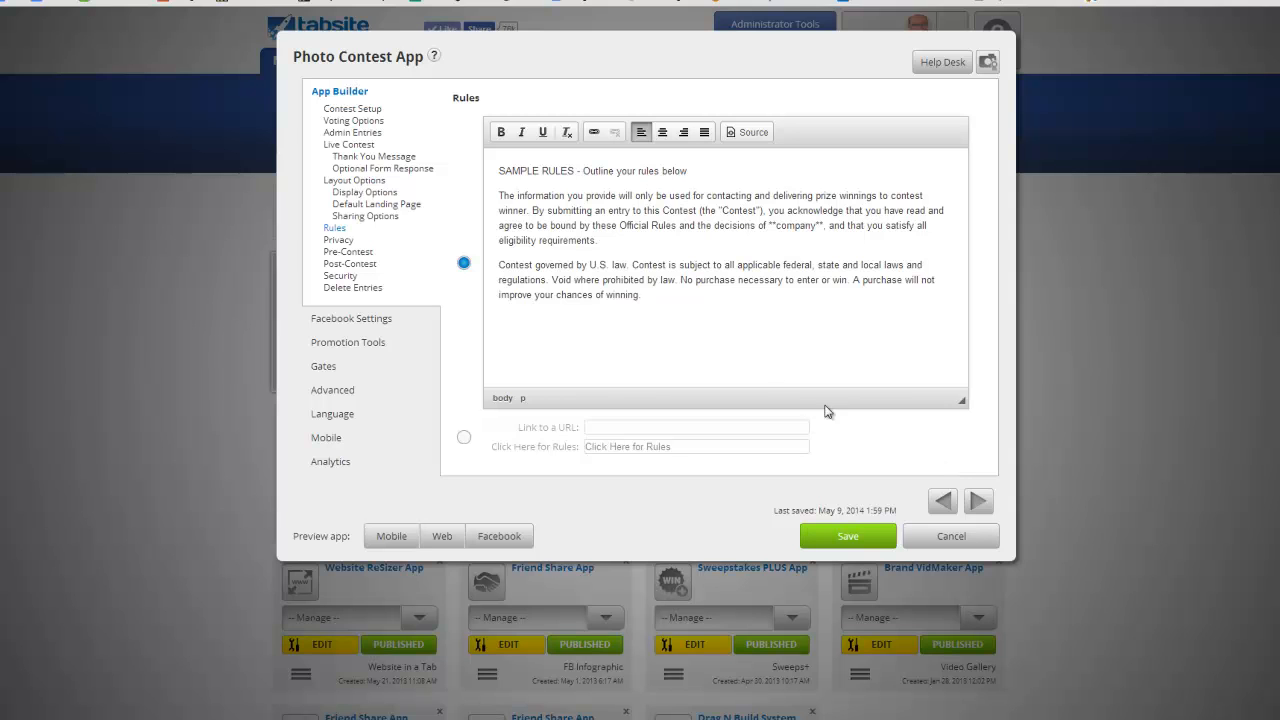
left_click(980, 503)
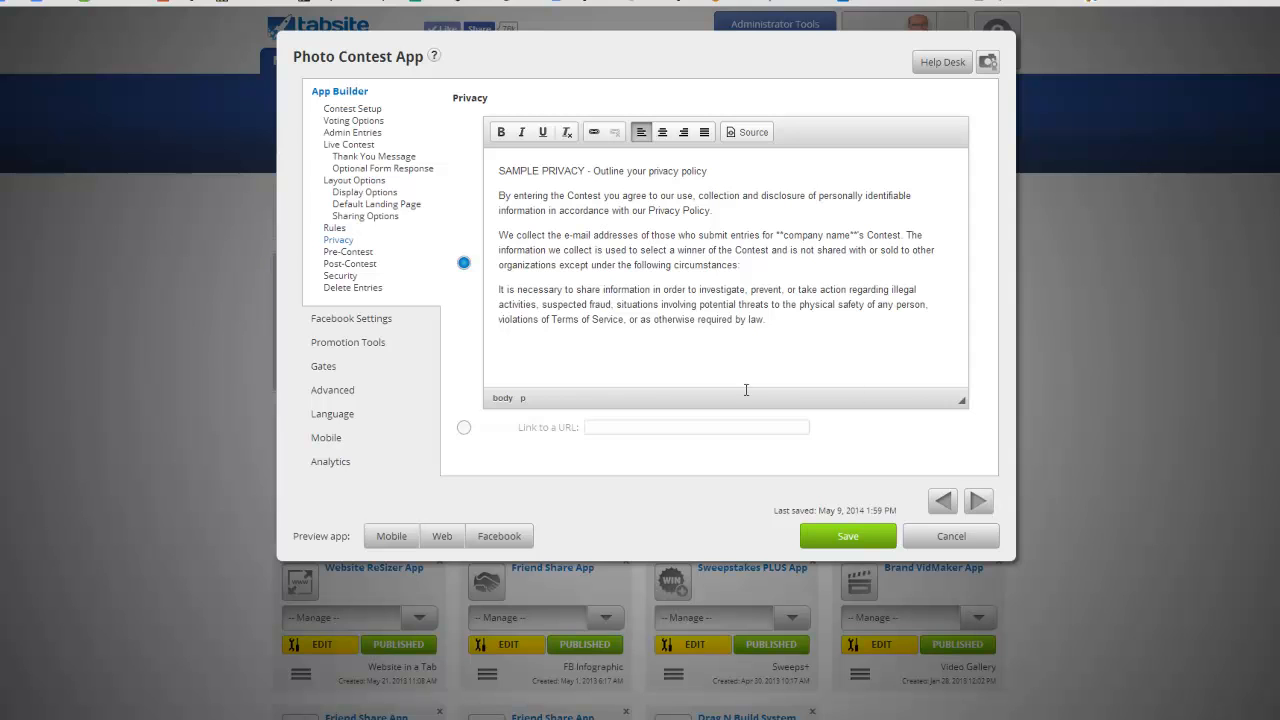
left_click(349, 252)
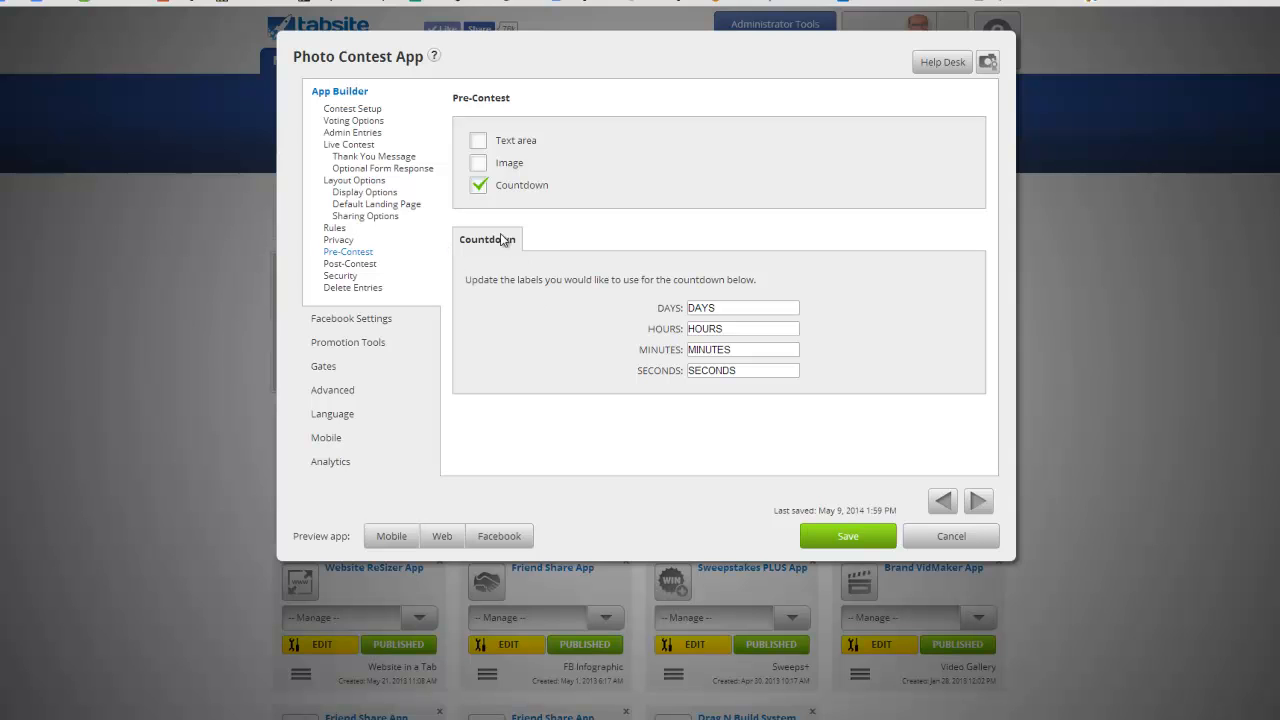
Set the contest start date to 05/10/2014 in Contest Setup
left_click(373, 112)
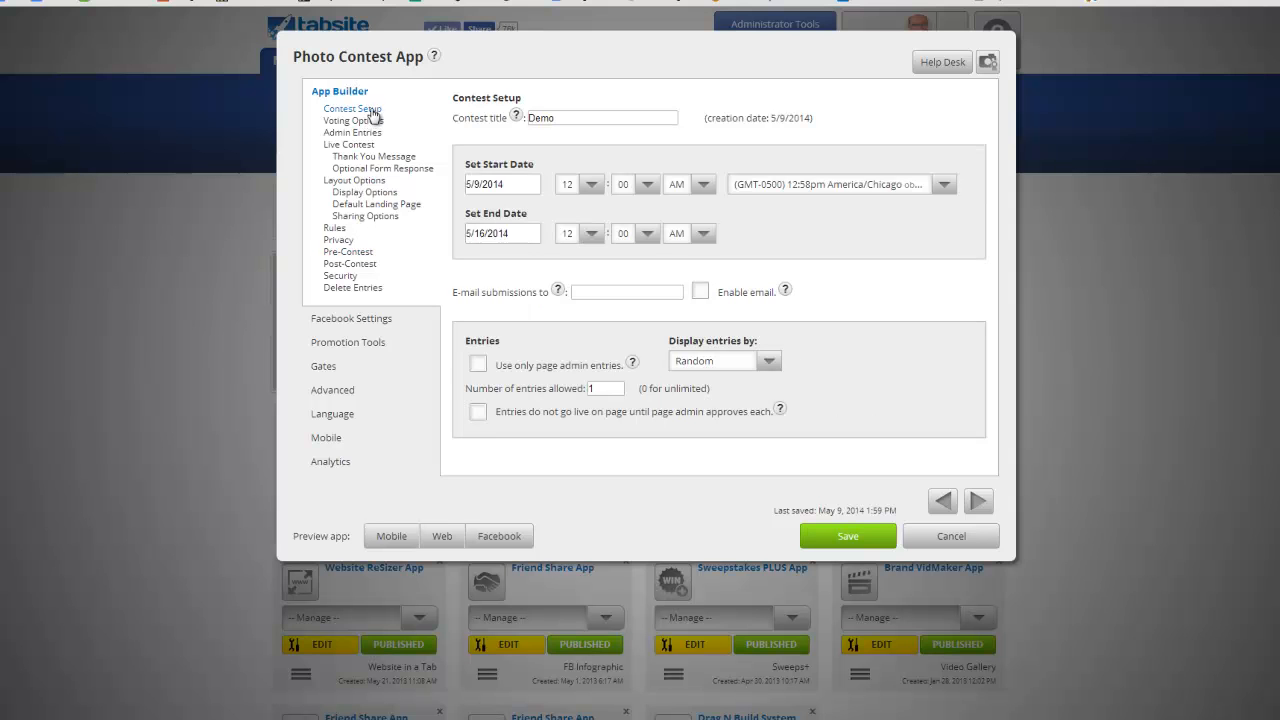
left_click(502, 188)
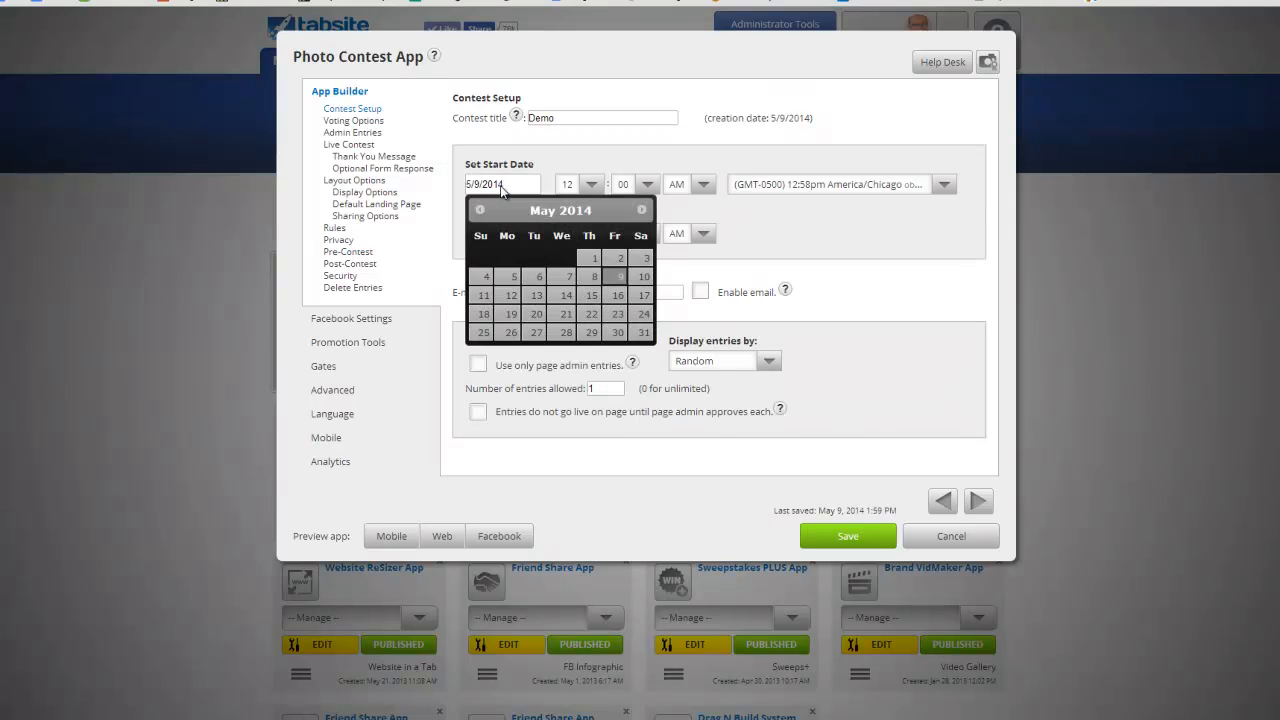
left_click(644, 279)
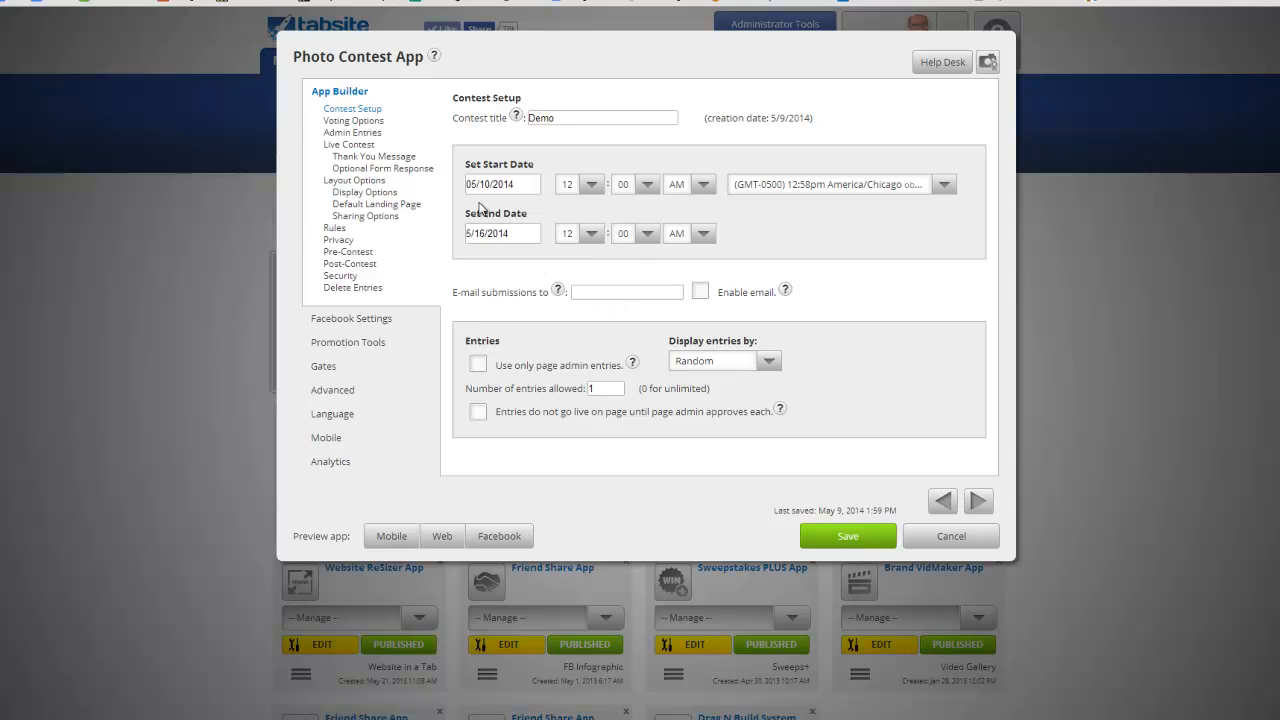
Preview the Pre-Contest countdown for Facebook and include the Text area and Image on the Pre-Contest page
left_click(347, 251)
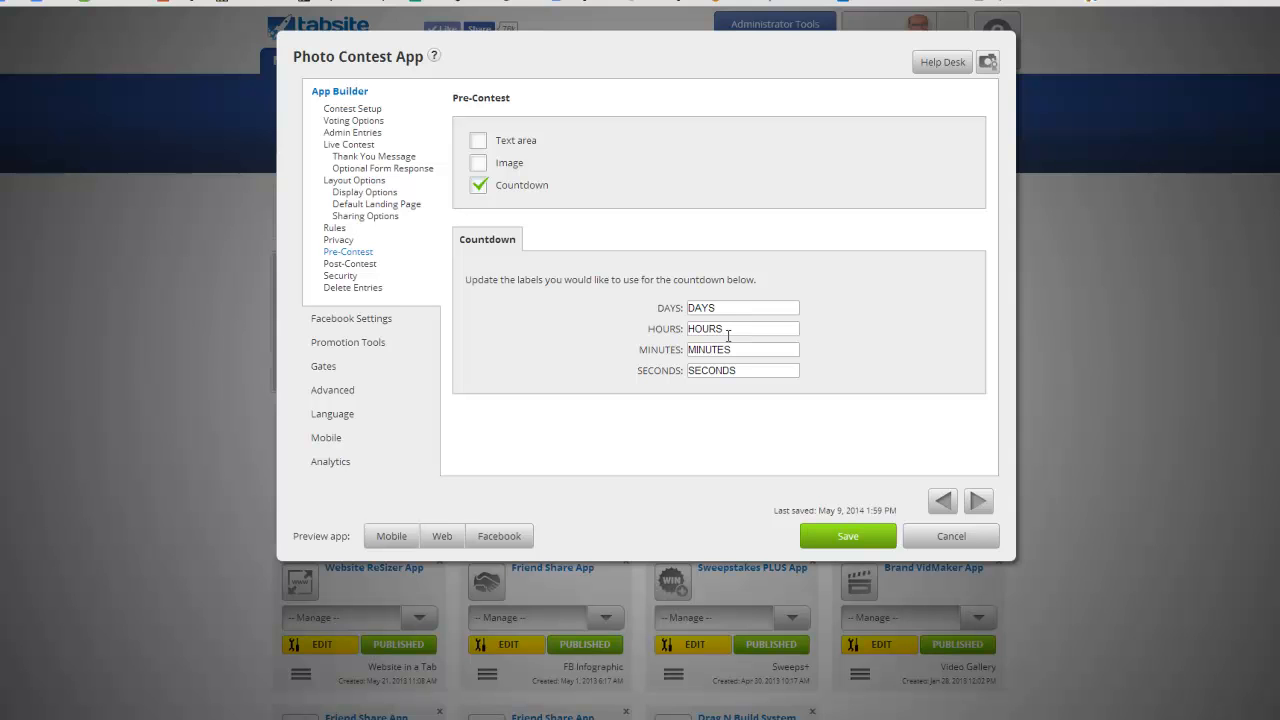
left_click(500, 538)
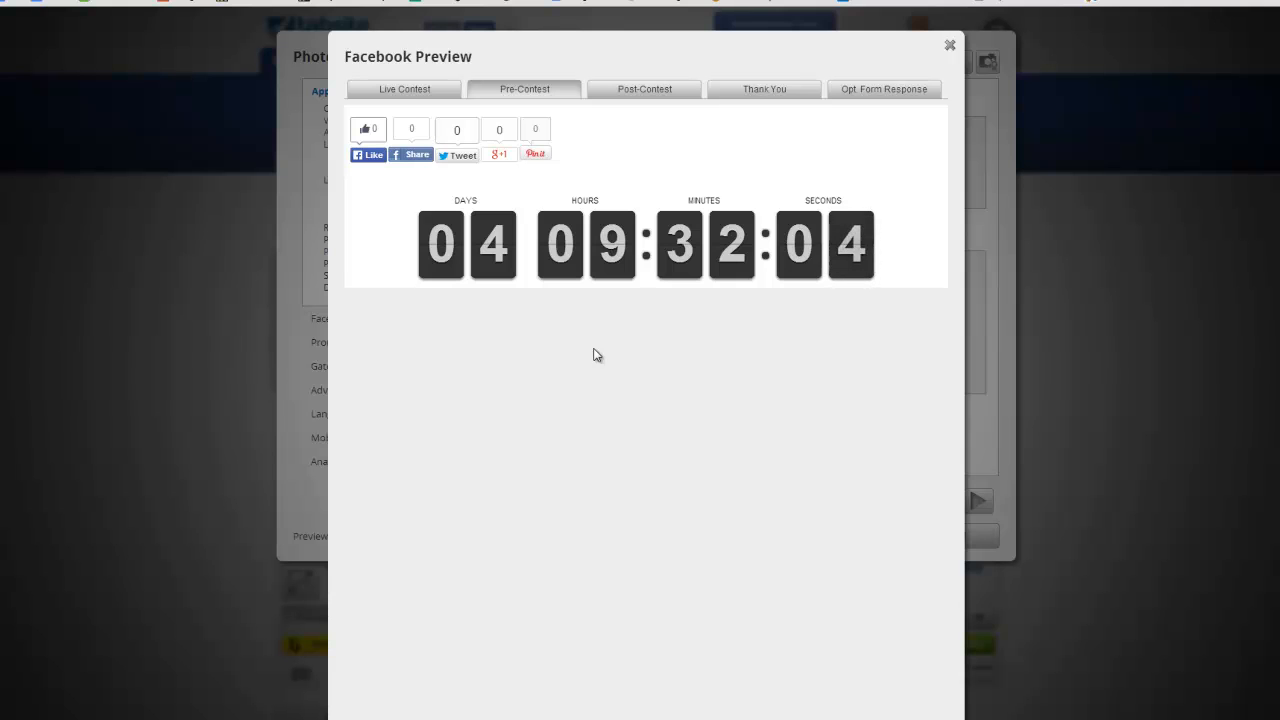
left_click(950, 45)
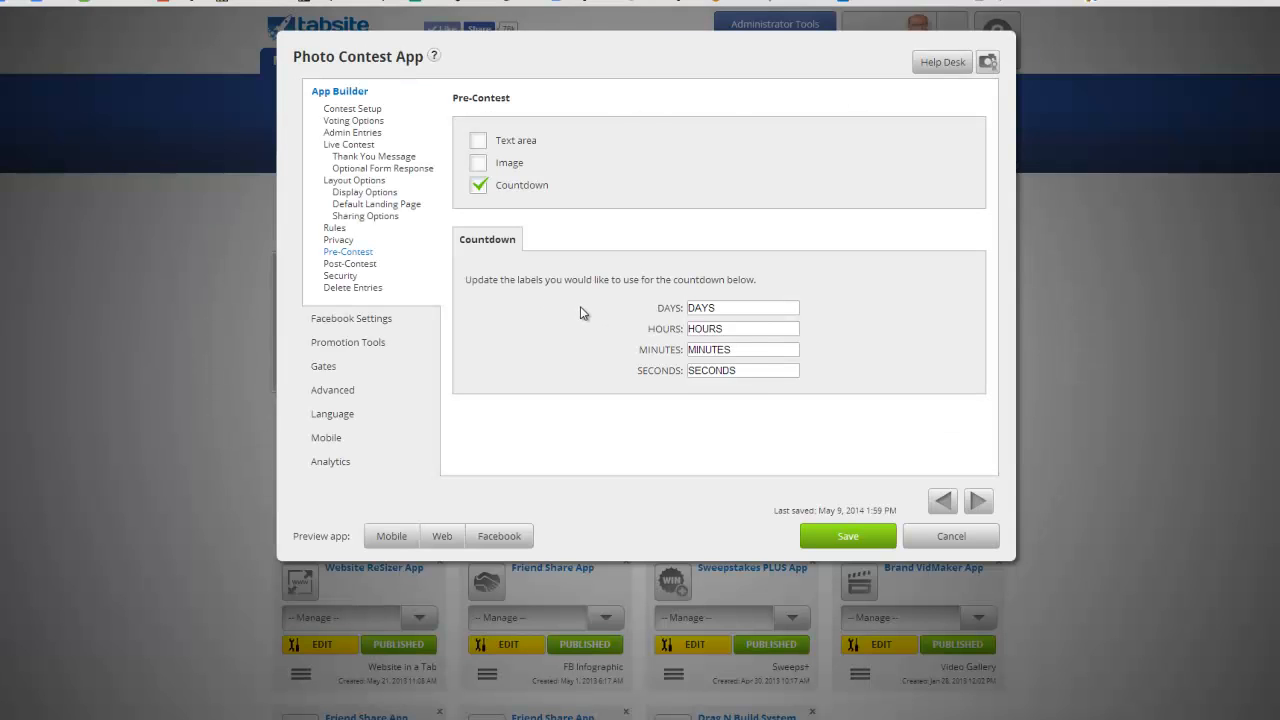
left_click(479, 140)
left_click(480, 164)
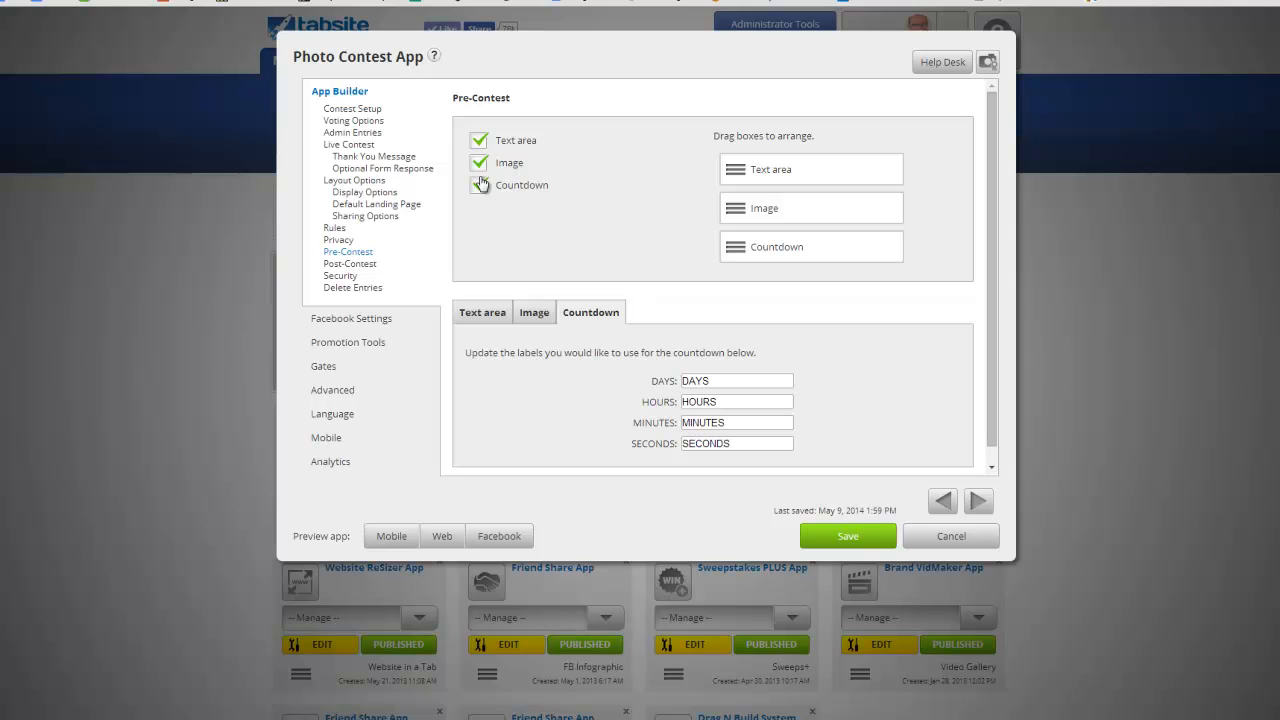
In the Post-Contest settings, set the number of winners shown to 3 and check the image settings
left_click(977, 501)
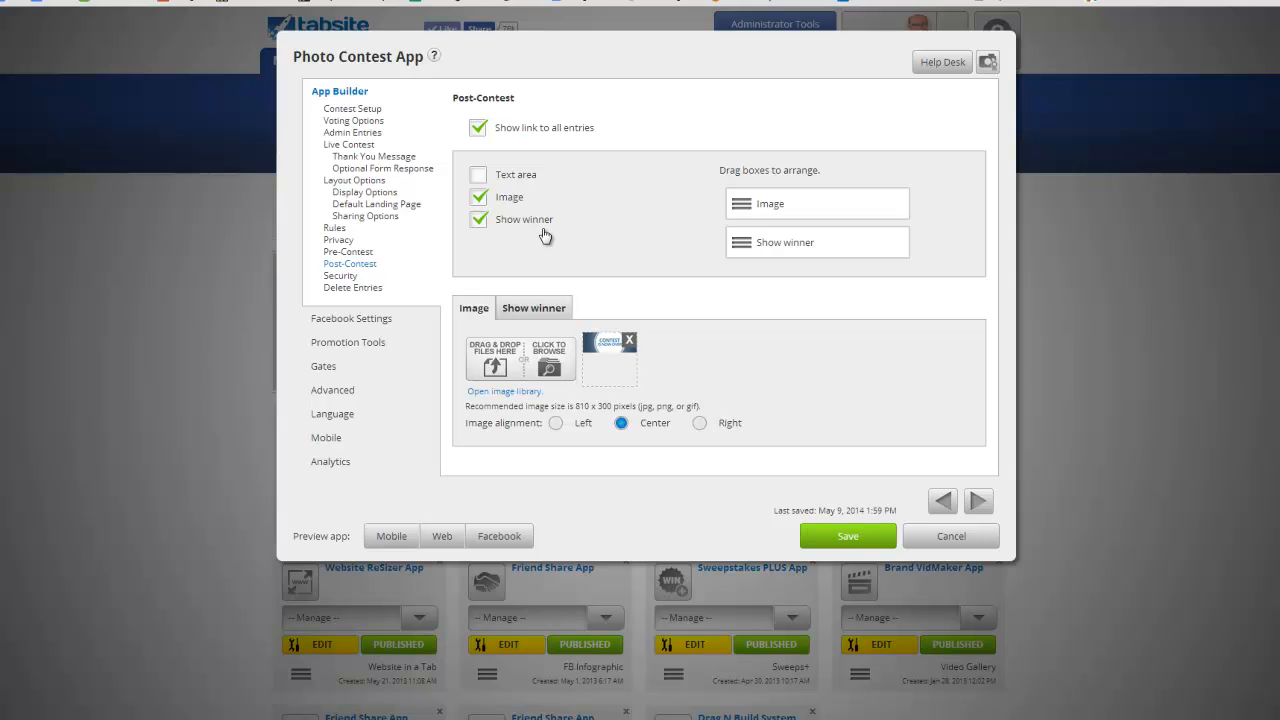
left_click(527, 313)
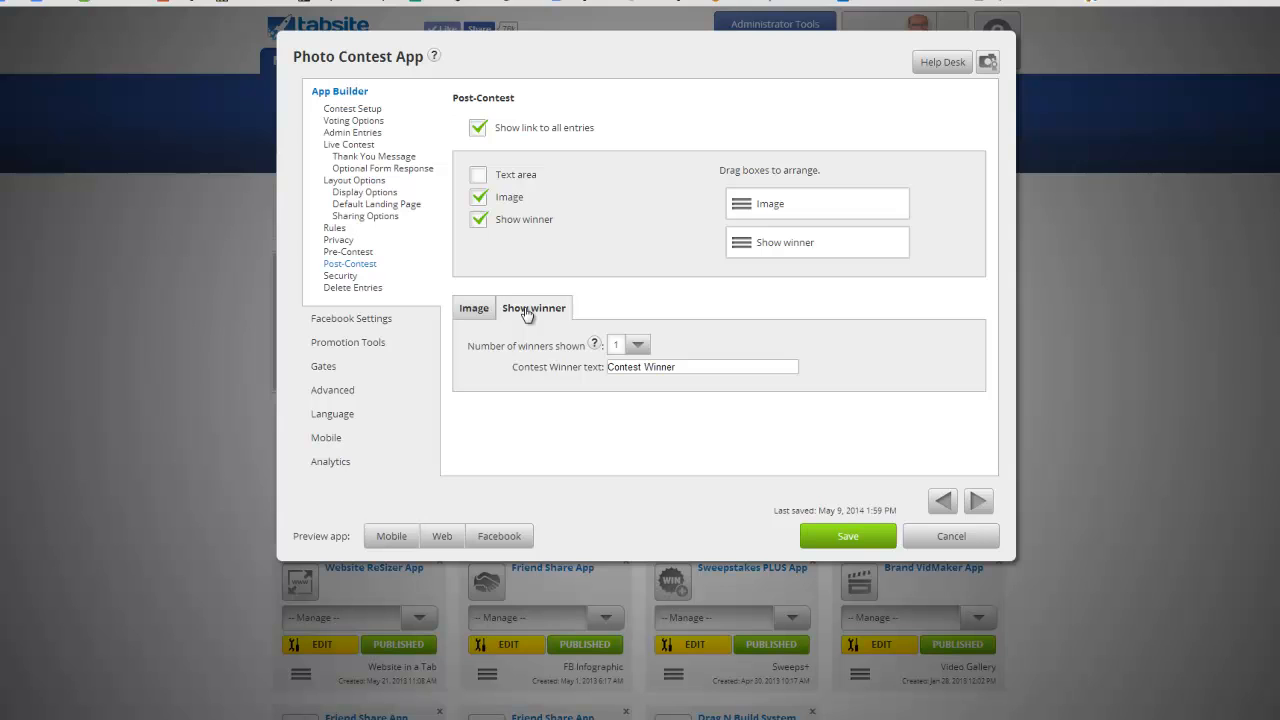
left_click(640, 344)
scroll(645, 346, "down", 2)
left_click_drag(643, 309, 645, 284)
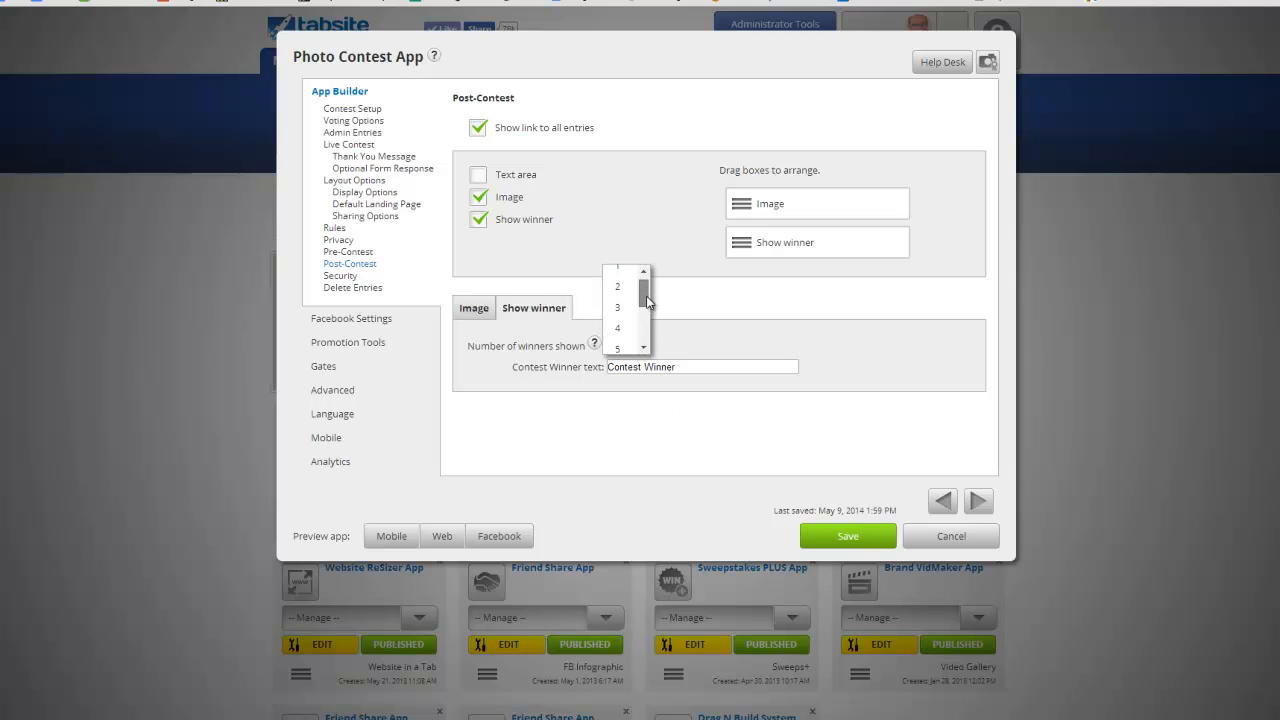
left_click(628, 307)
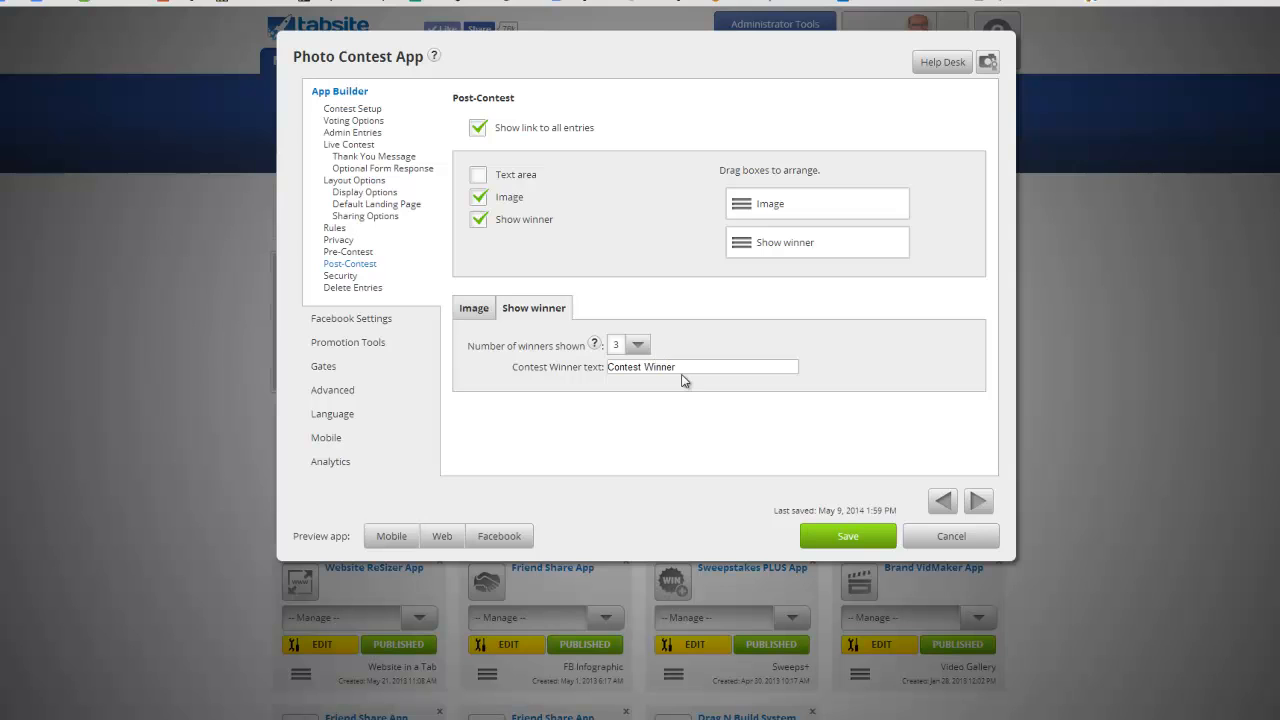
left_click(481, 312)
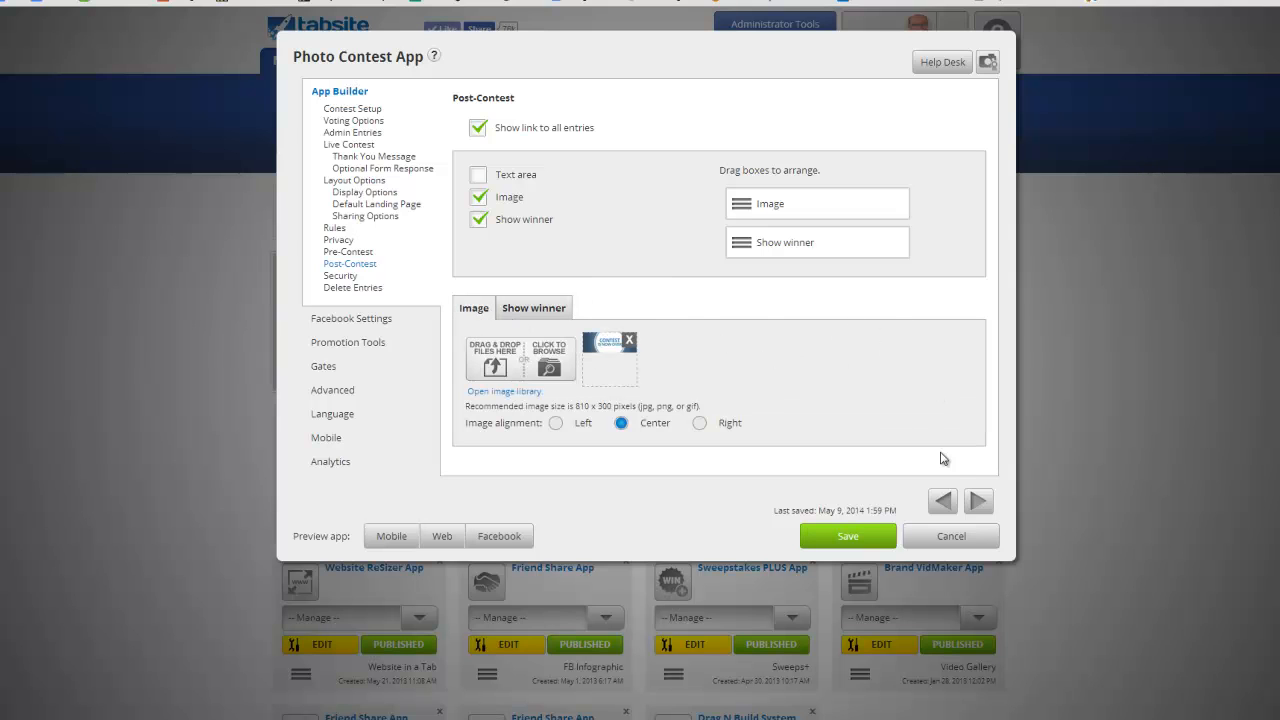
In the Security settings, allow only verified Facebook accounts, switch the security method to IP address and check its help
left_click(978, 500)
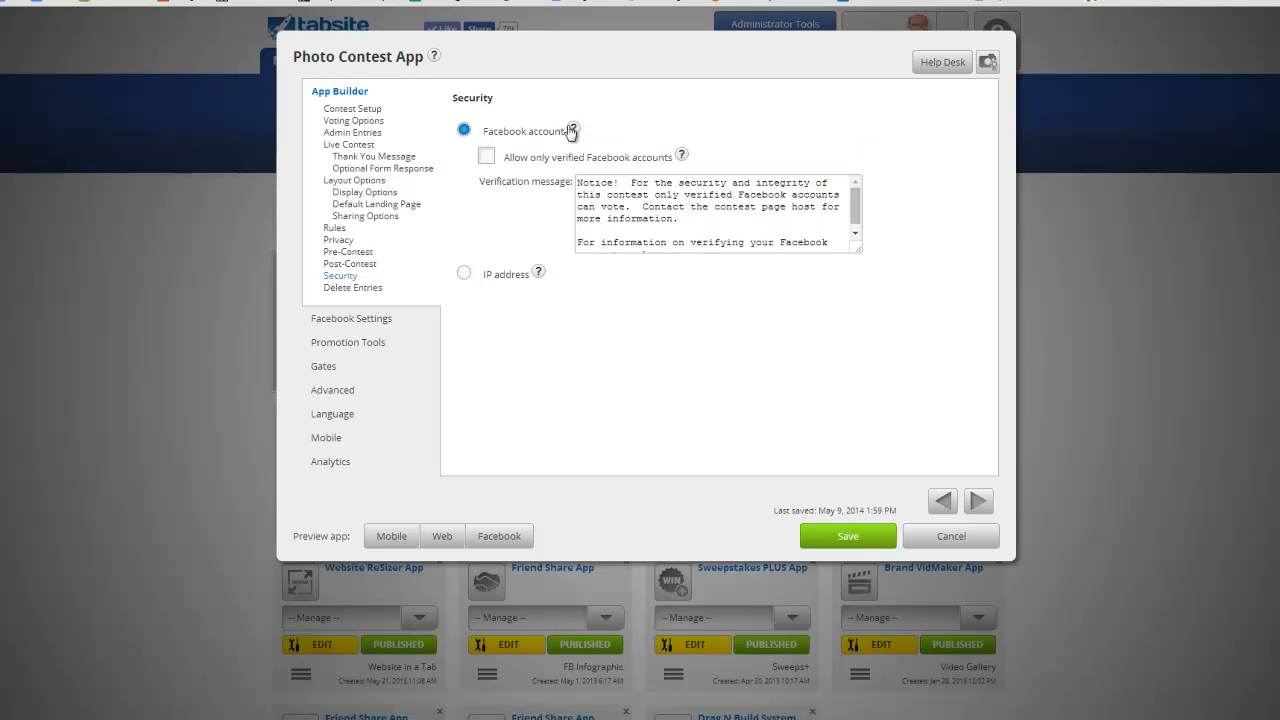
mouse_move(571, 132)
left_click(494, 160)
left_click(464, 276)
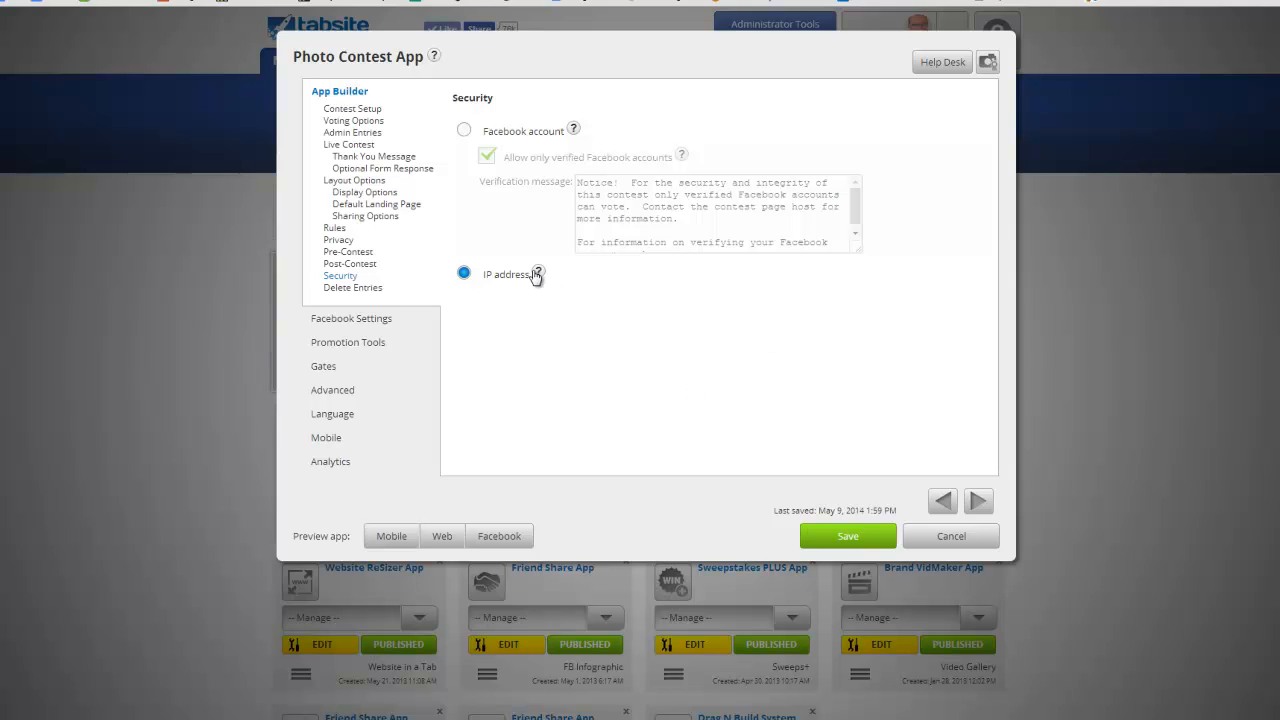
mouse_move(539, 275)
Review the Delete Entries, Facebook Settings, Social Sharing Options, Blog / Web Callout Tool and Post Planning pages
left_click(353, 289)
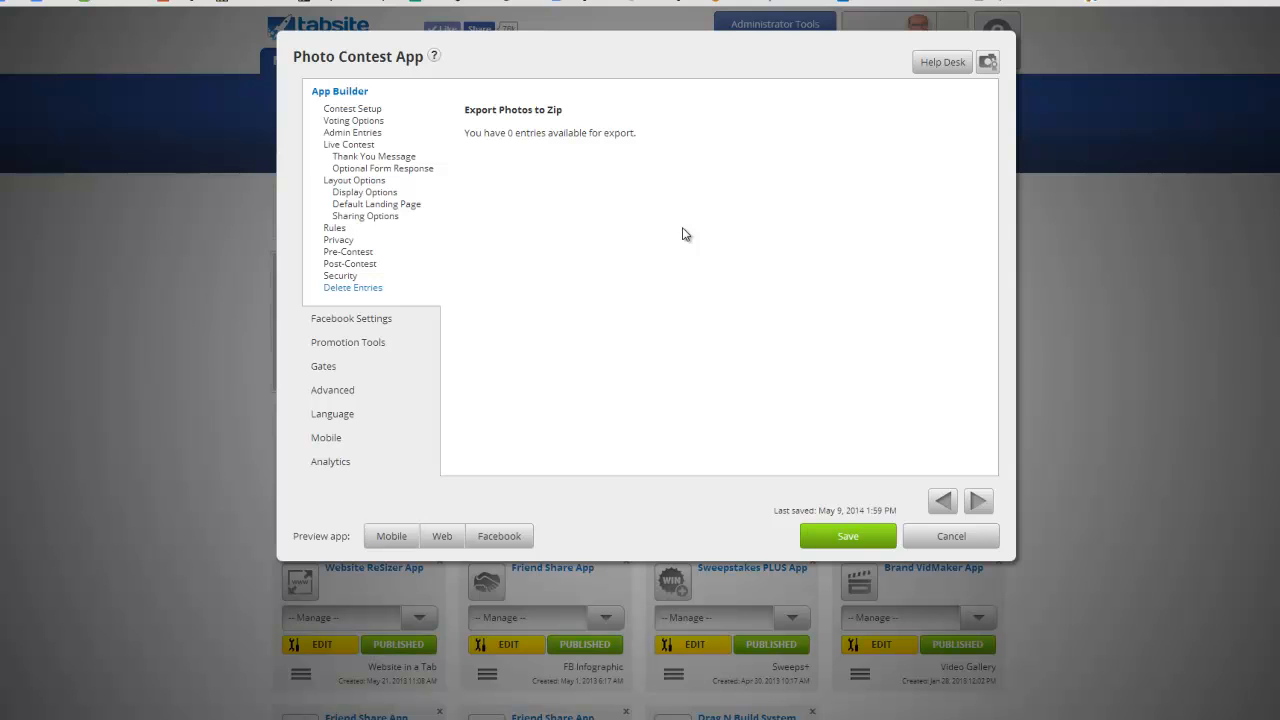
left_click(978, 501)
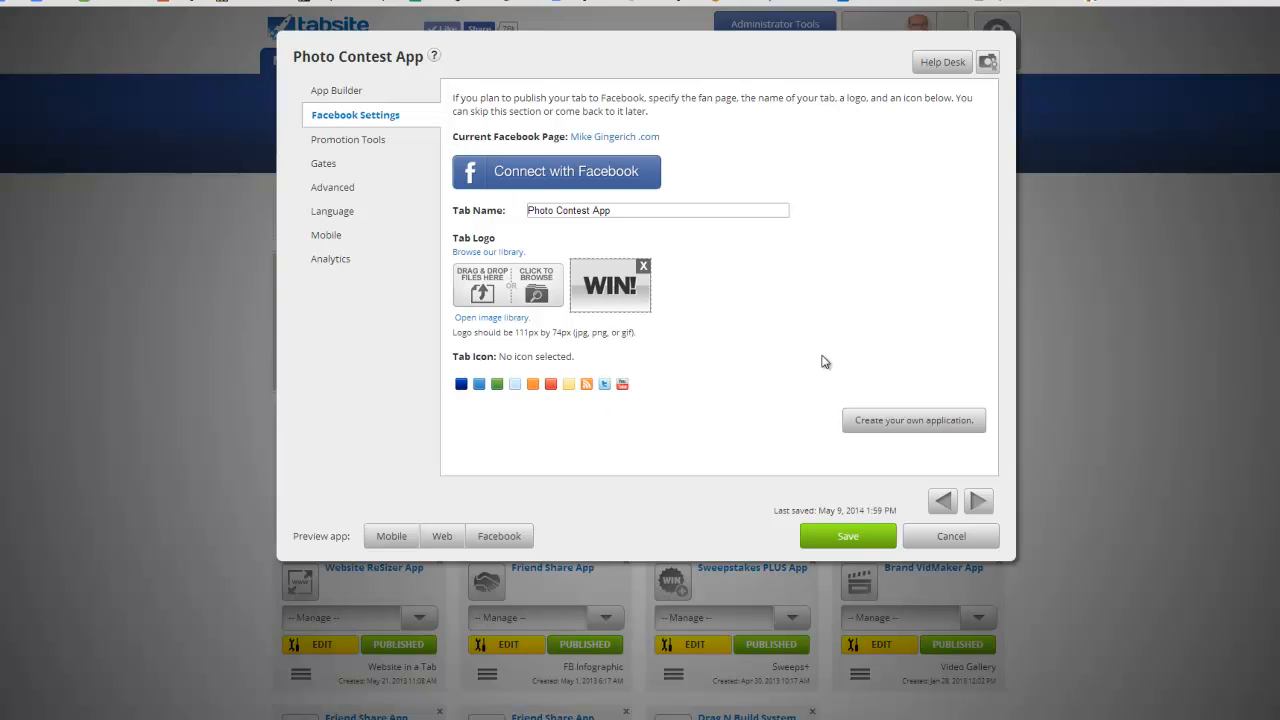
left_click(977, 501)
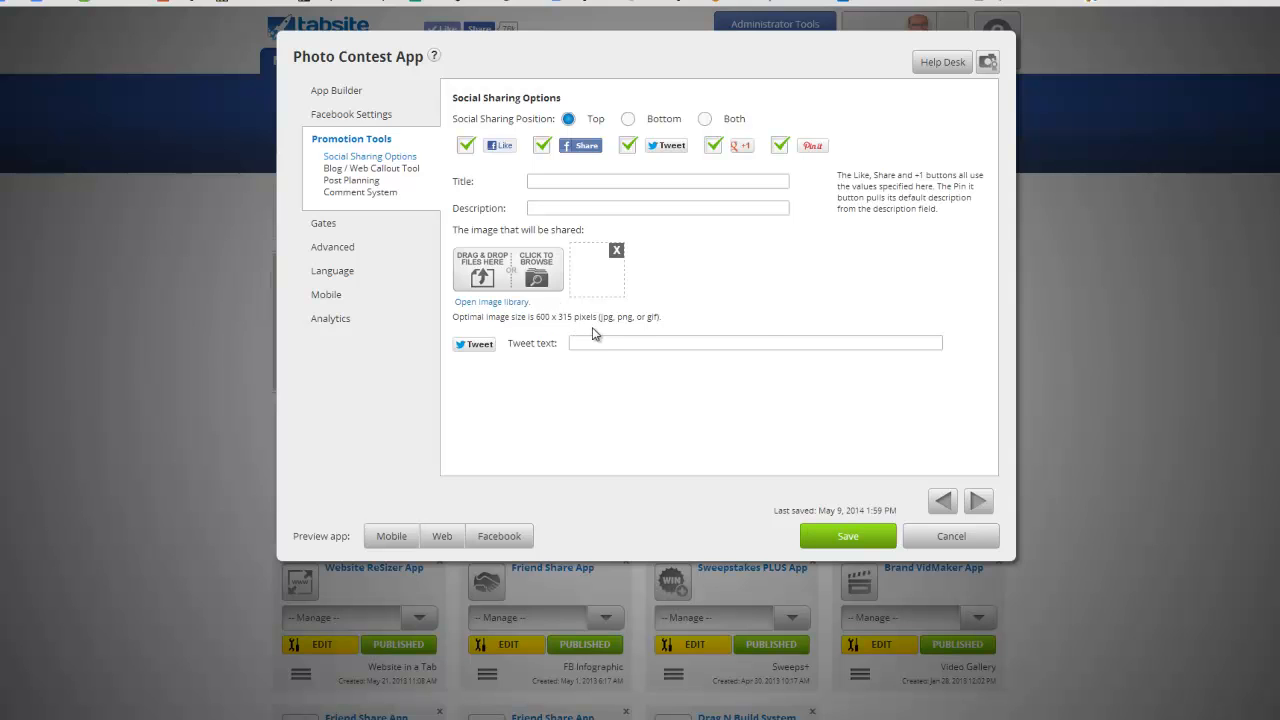
left_click(978, 500)
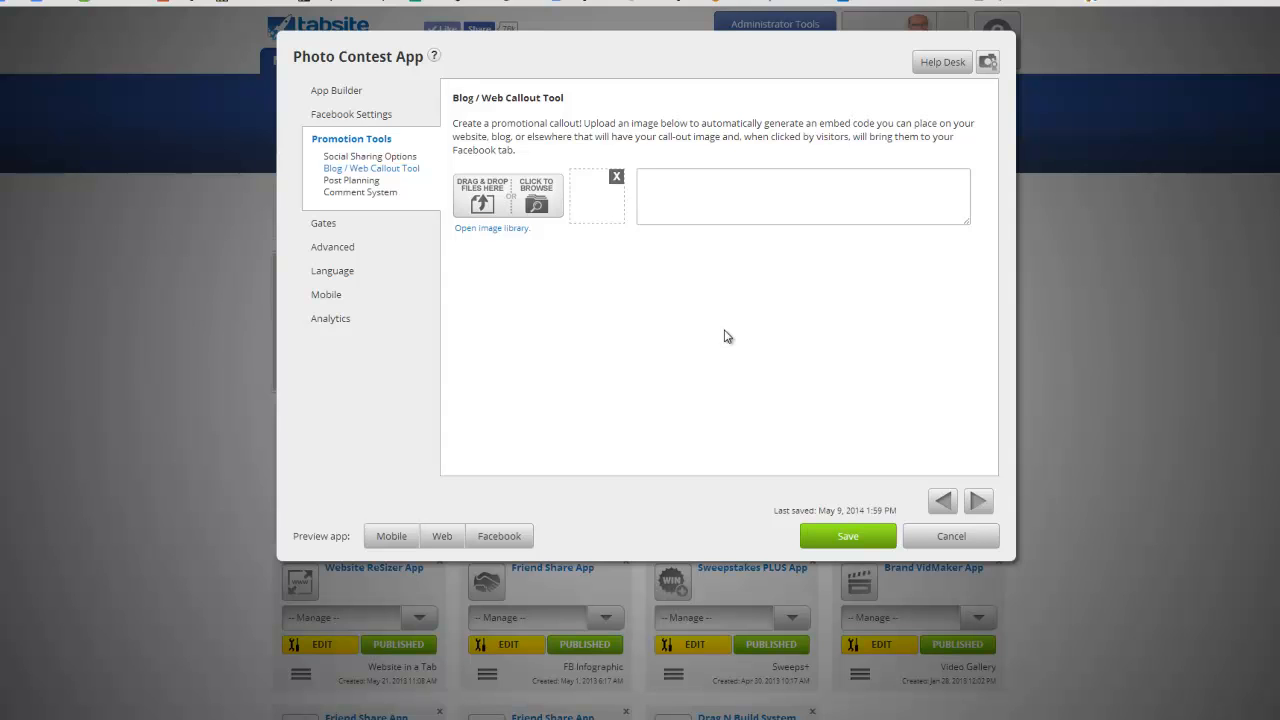
left_click(358, 183)
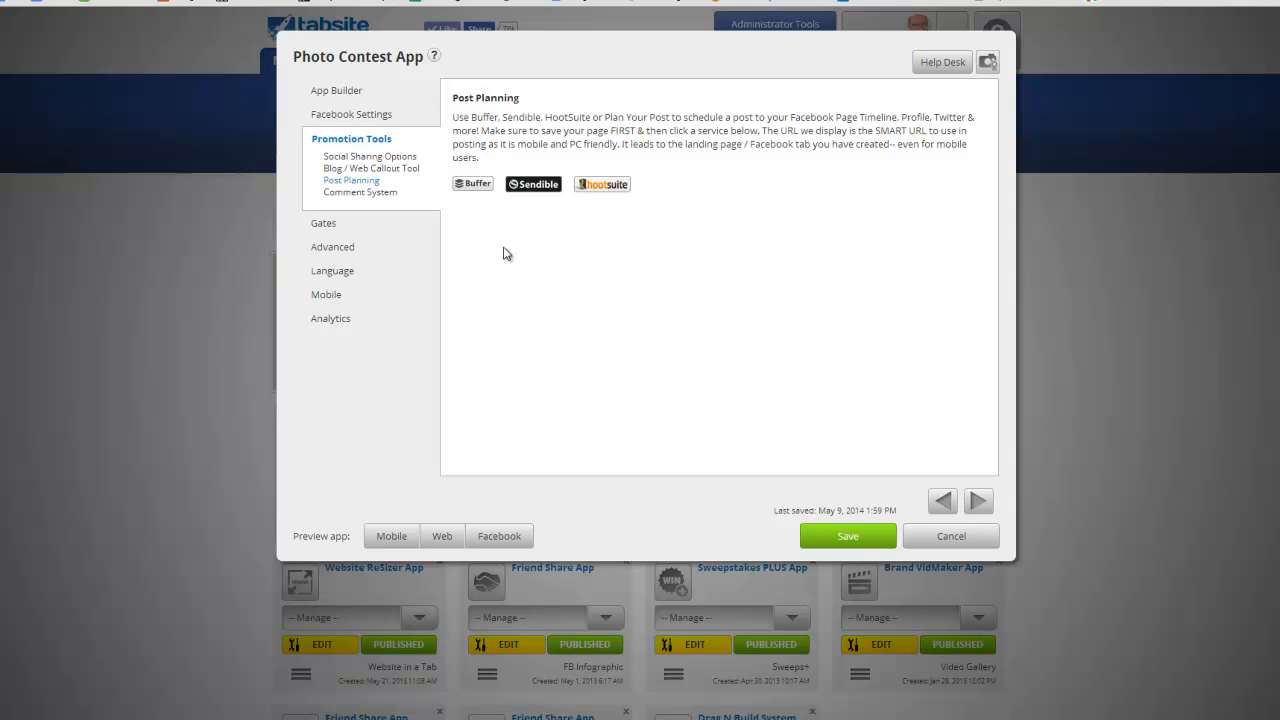
Enable the Comment System in the promotion tools and check the help for visitor sign-in
left_click(981, 505)
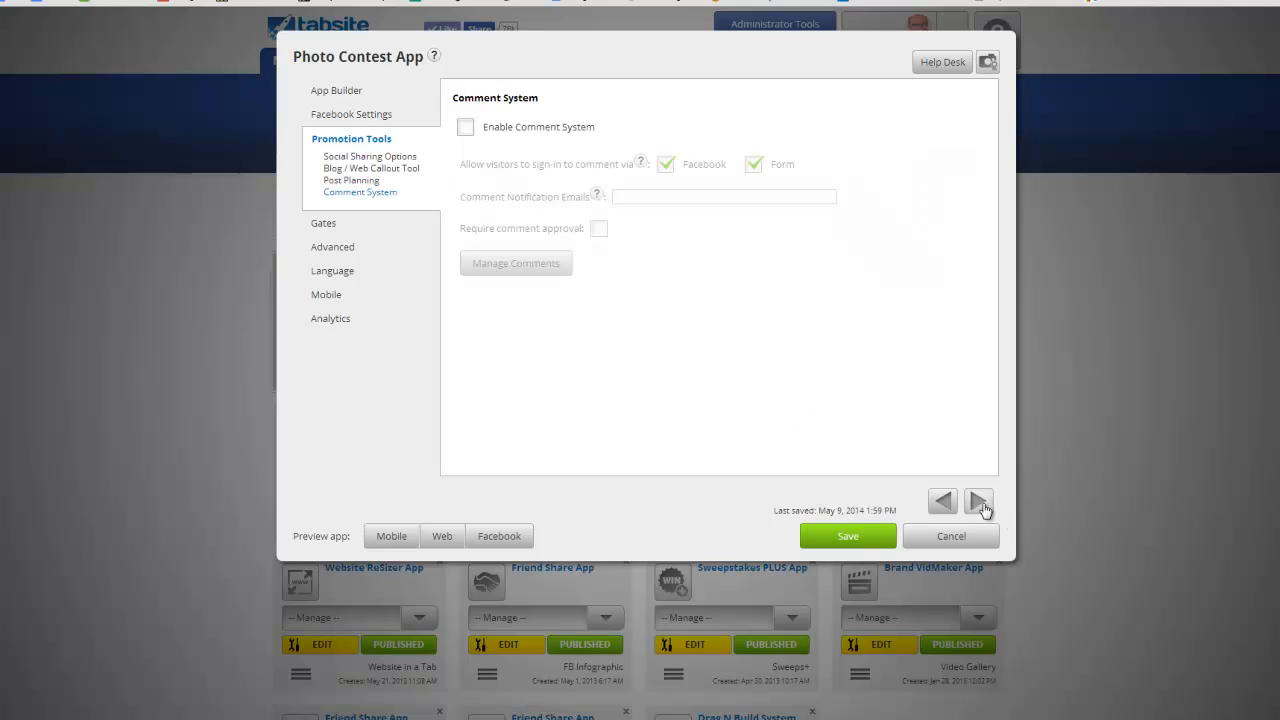
left_click(467, 129)
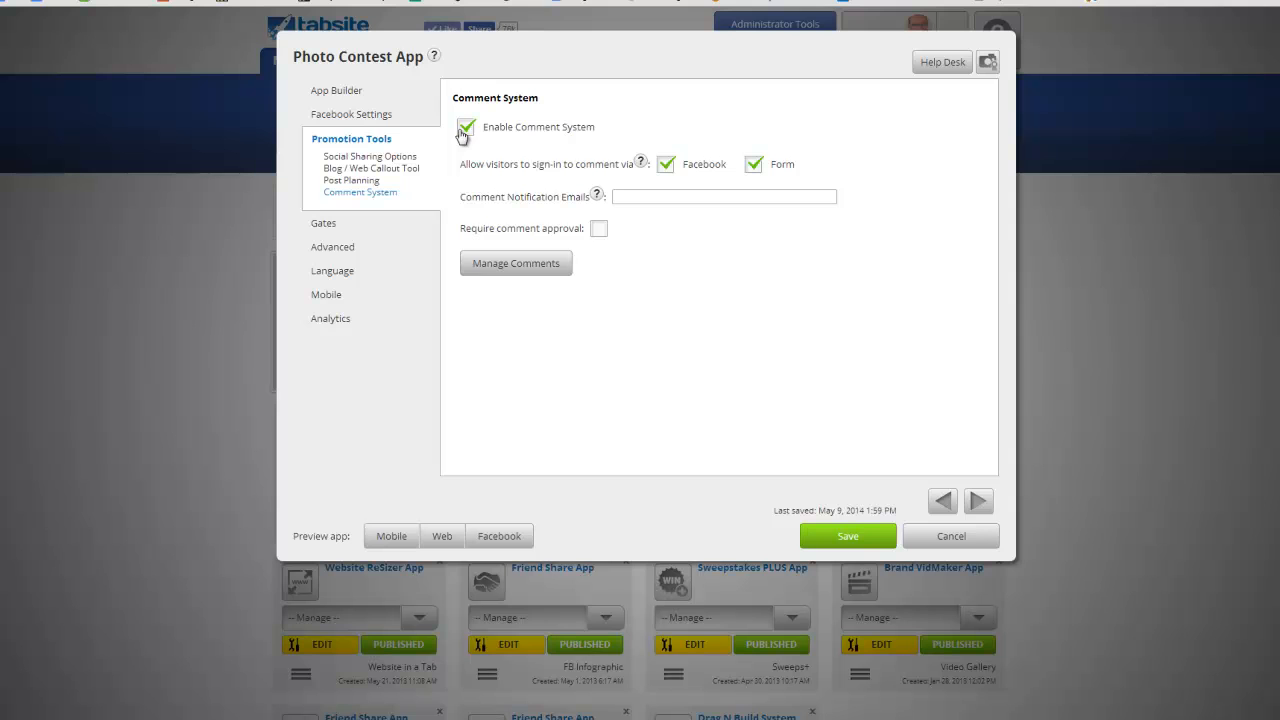
mouse_move(641, 166)
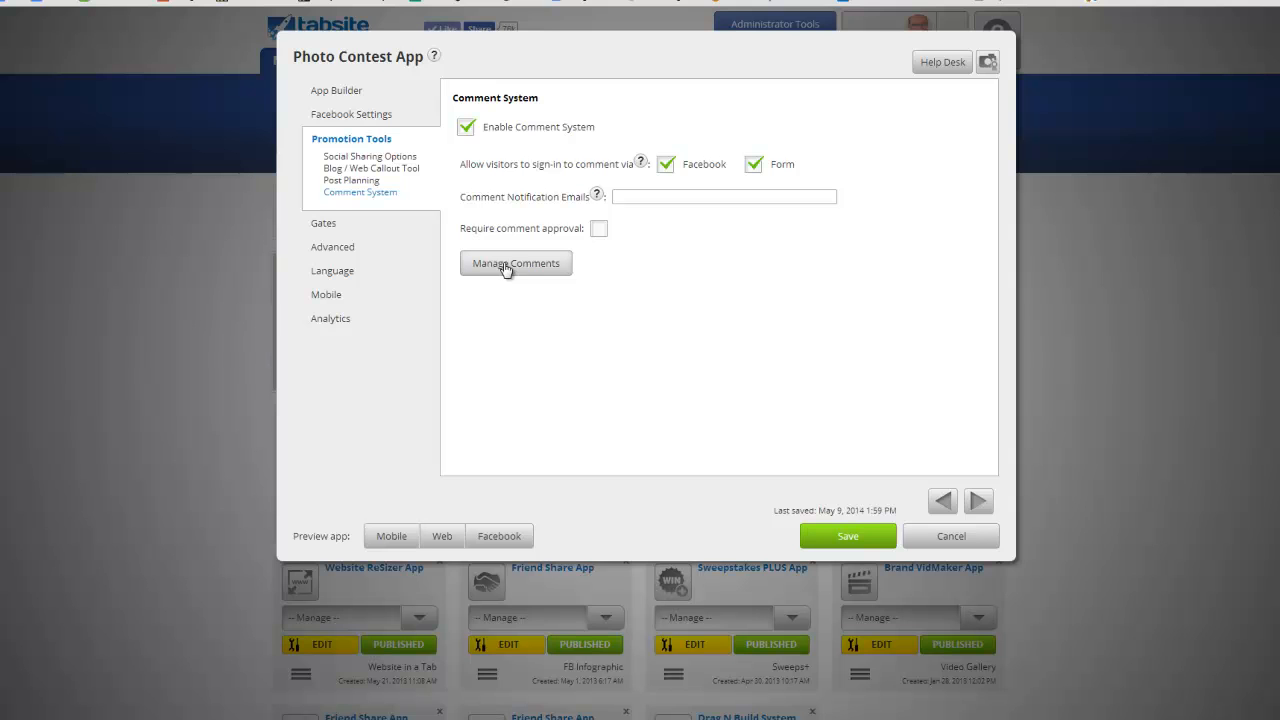
Review the Gates and Advanced settings and the languages available for the Tweet and Like buttons
left_click(977, 503)
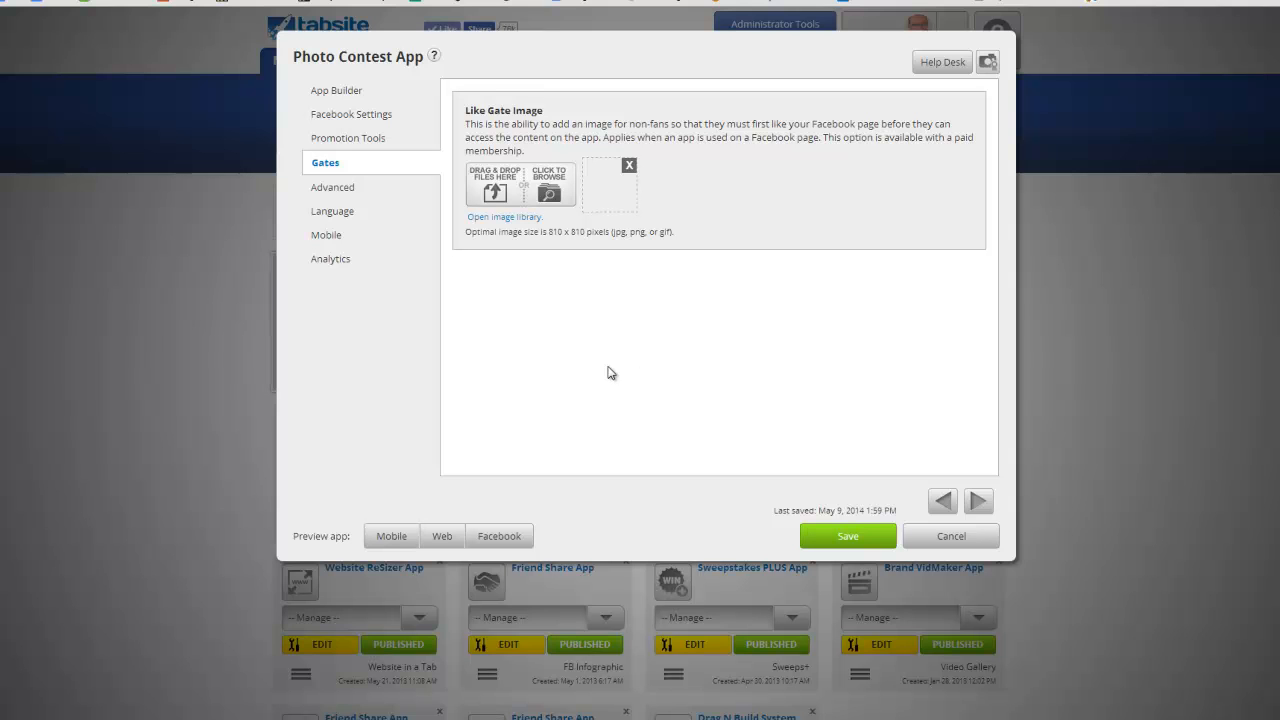
left_click(977, 501)
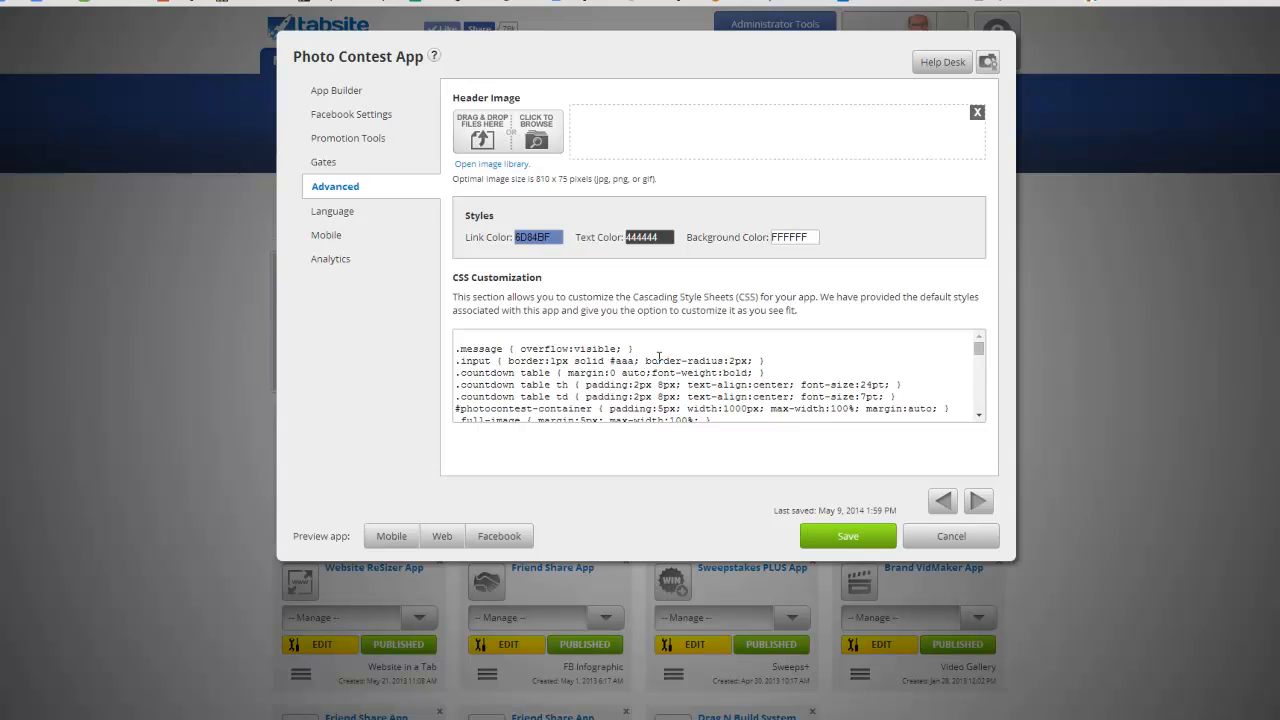
left_click(978, 501)
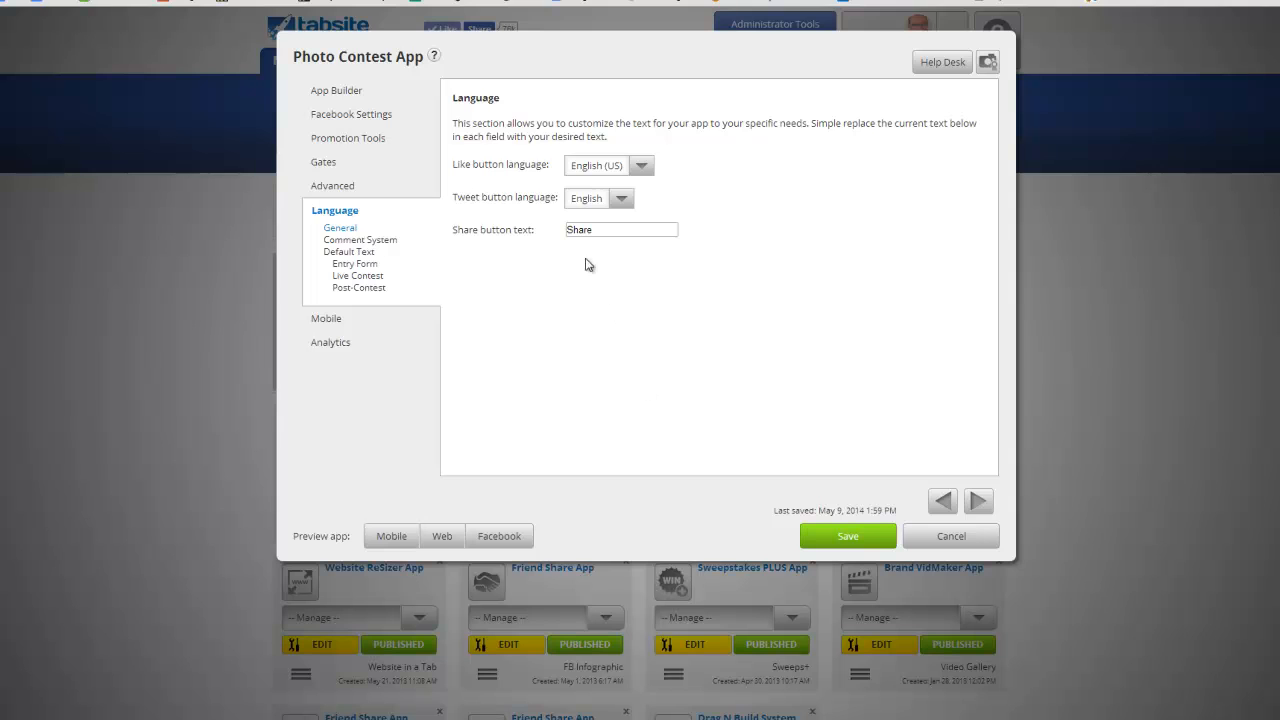
left_click(622, 198)
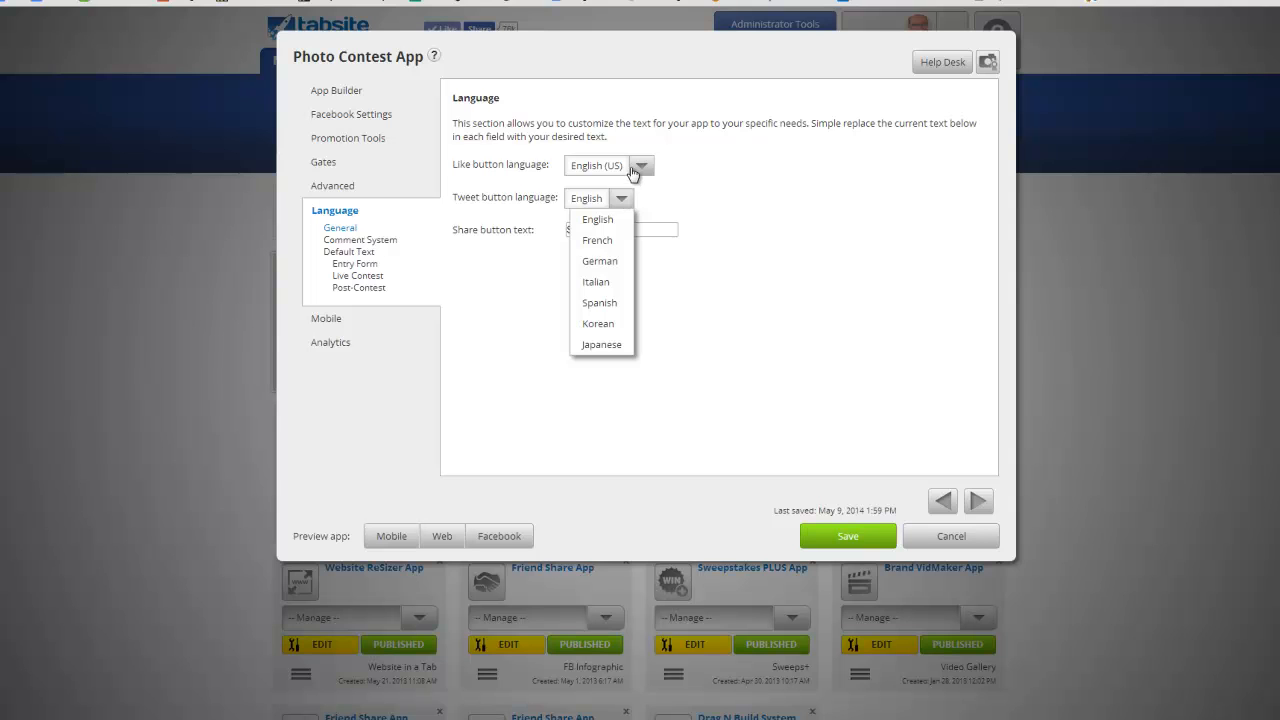
left_click(641, 166)
left_click_drag(645, 195, 649, 316)
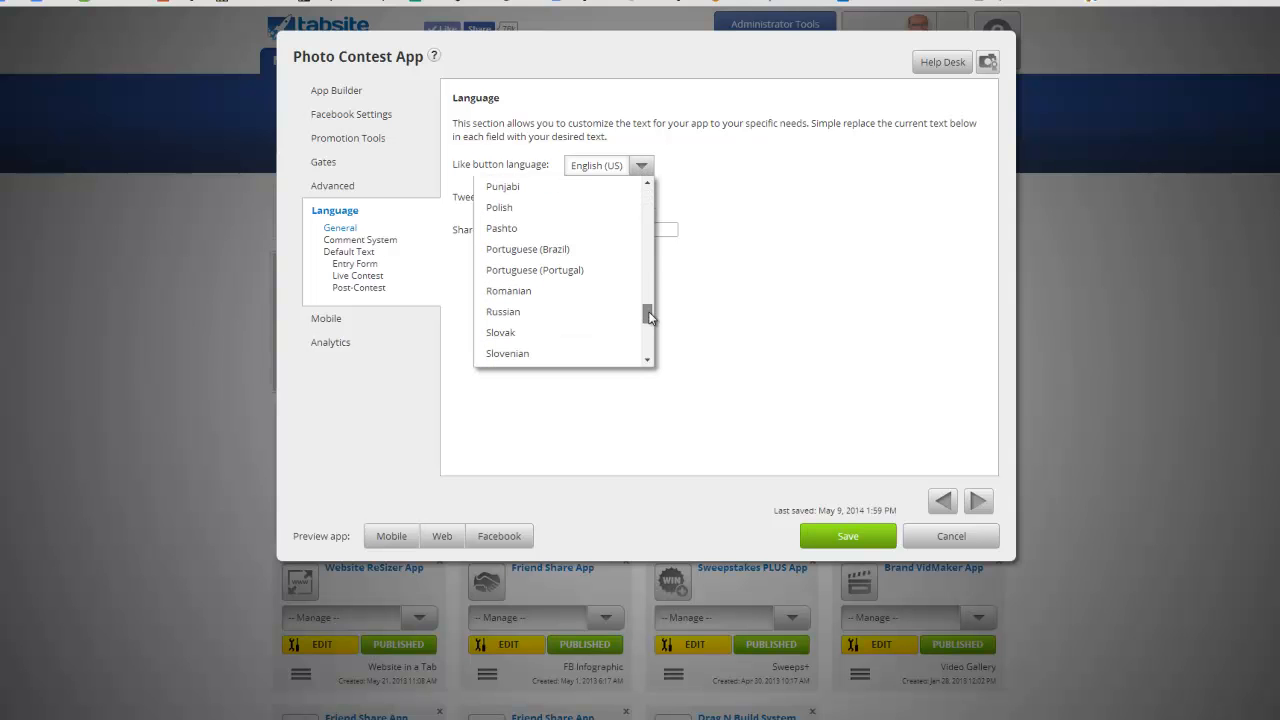
left_click(662, 302)
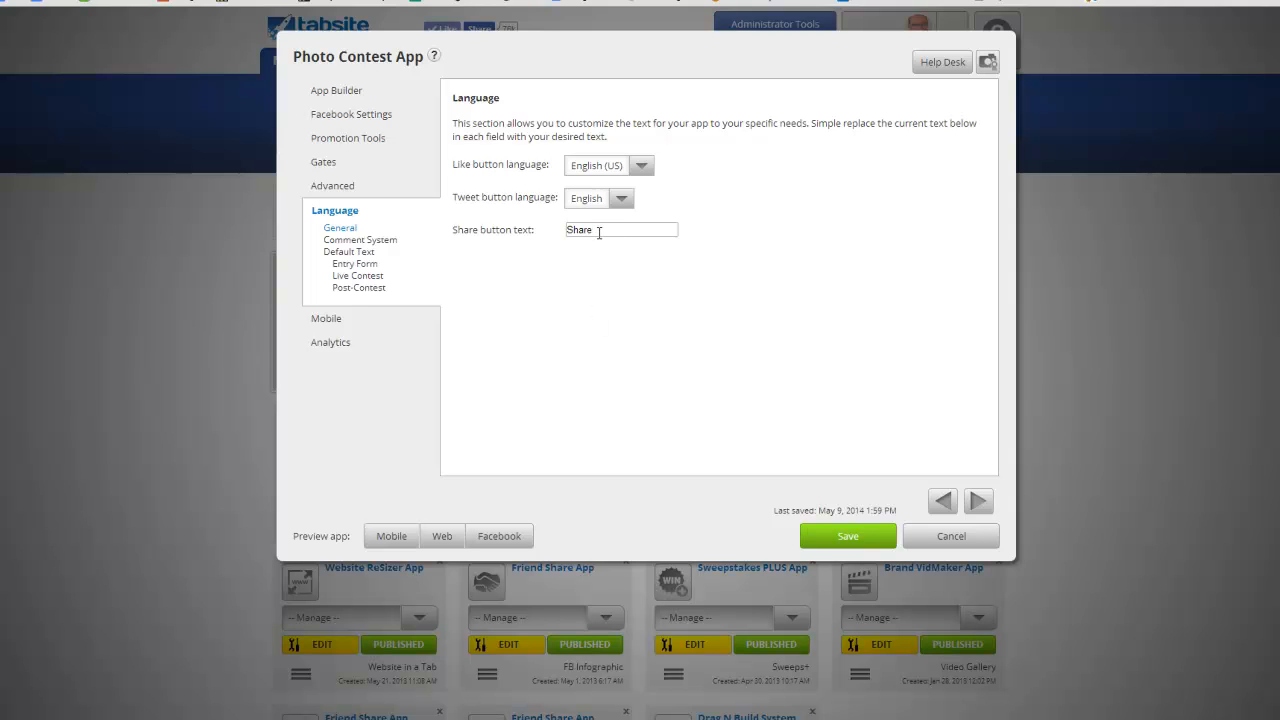
Review the Comment System language settings and the Default Text, including the entry popup text
left_click(978, 503)
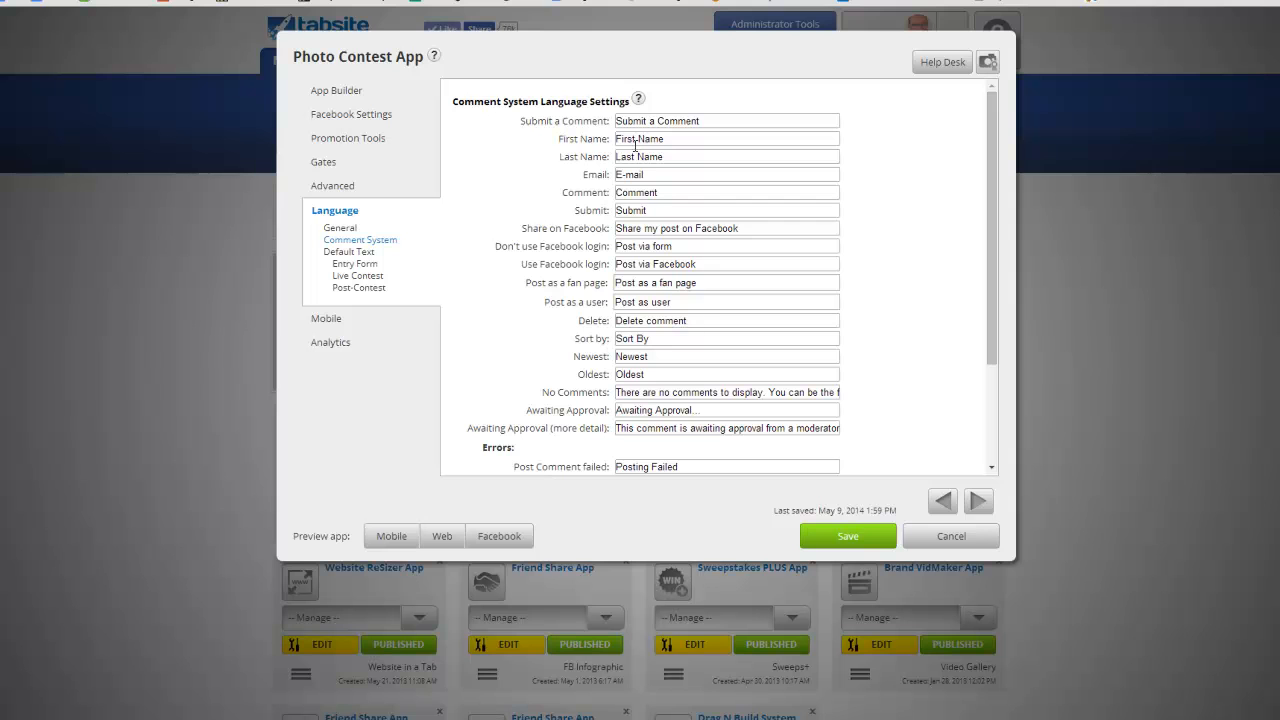
left_click(368, 253)
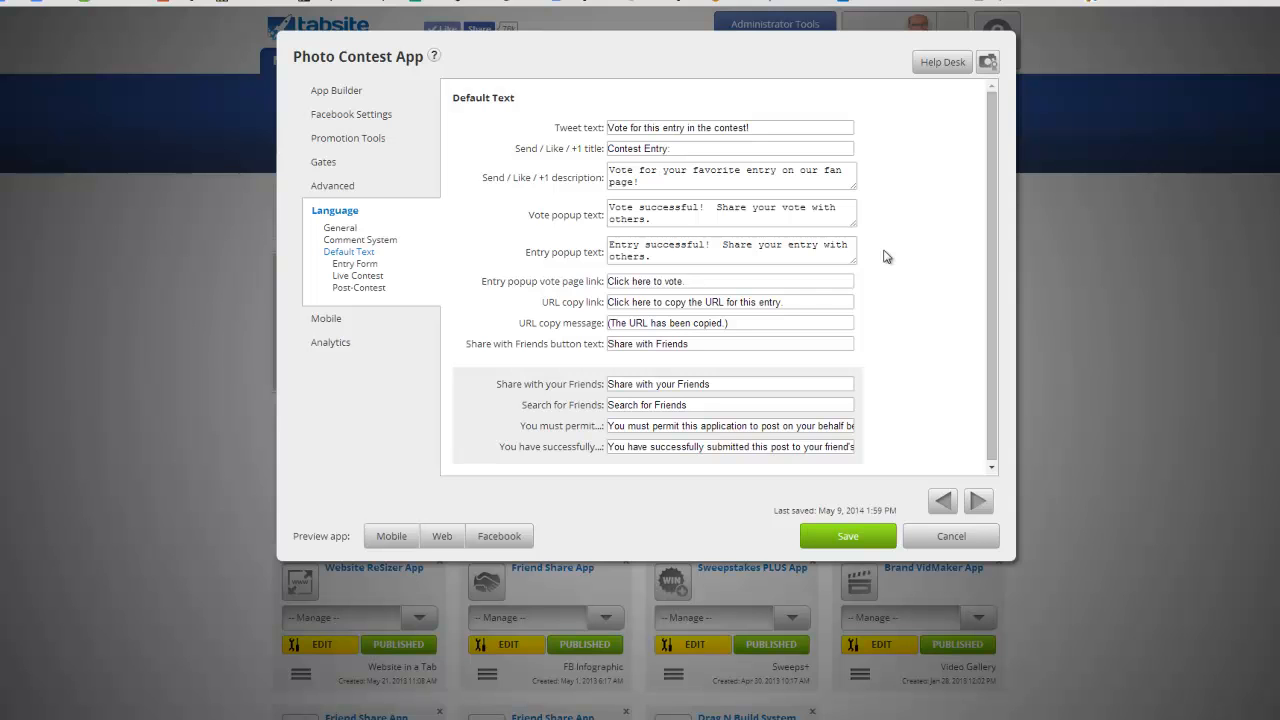
left_click_drag(666, 257, 610, 244)
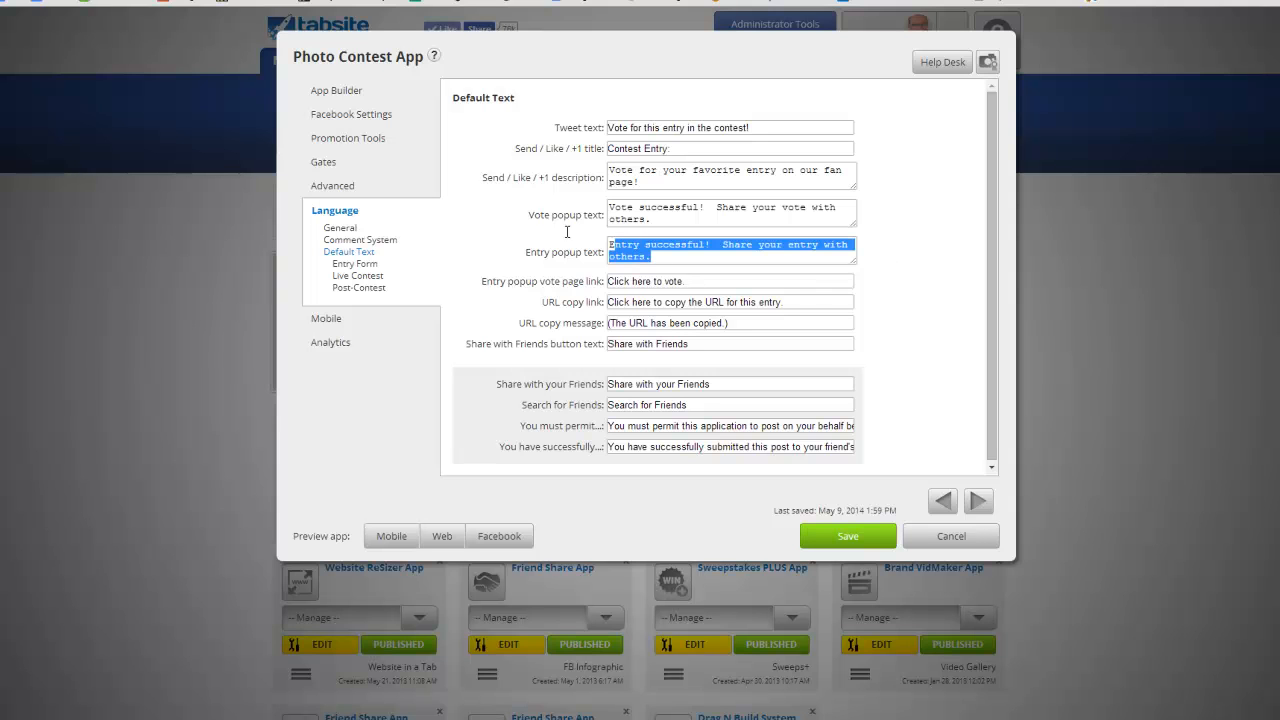
Set the image upload field's colour to FFFFFF in the Entry Form language settings
left_click(370, 266)
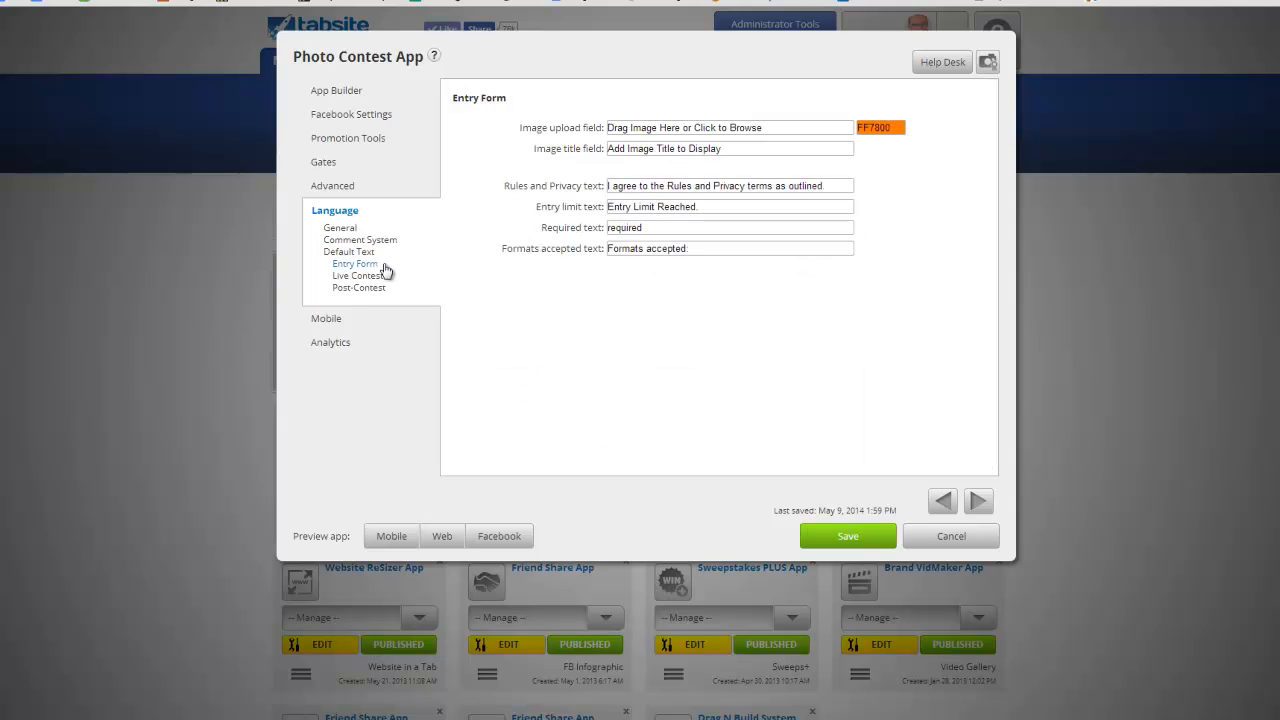
left_click(893, 128)
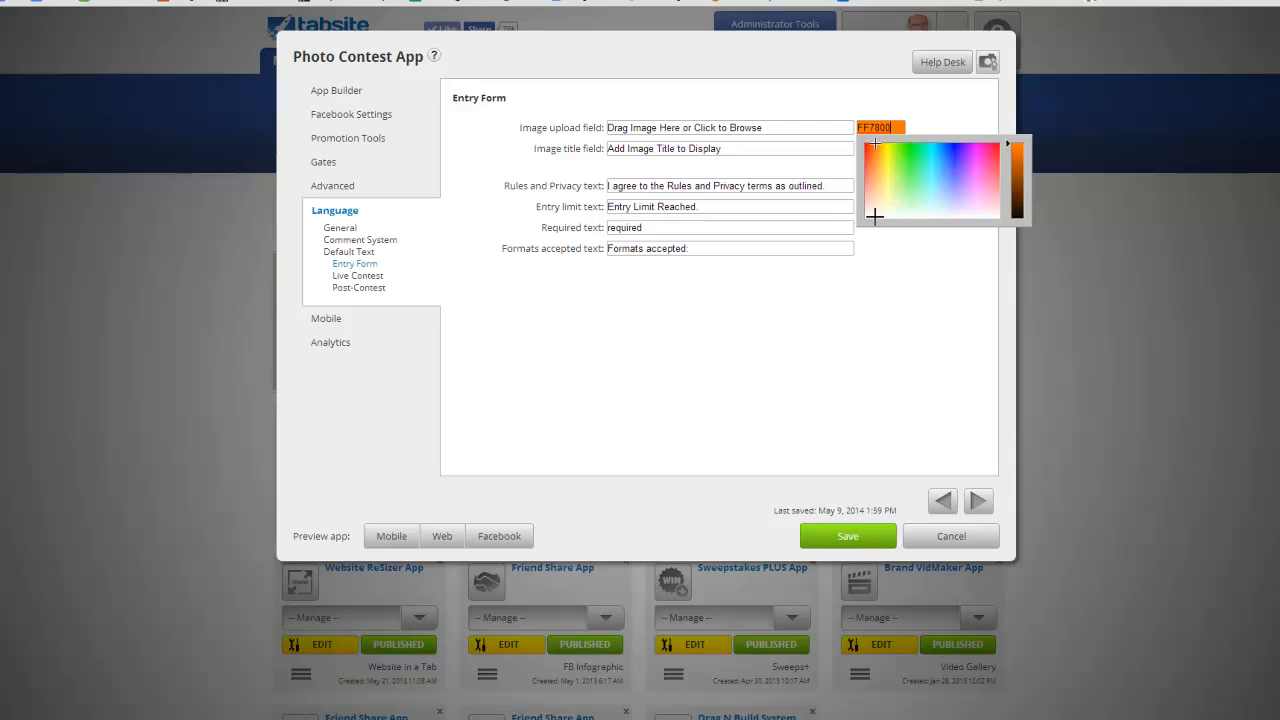
left_click(875, 216)
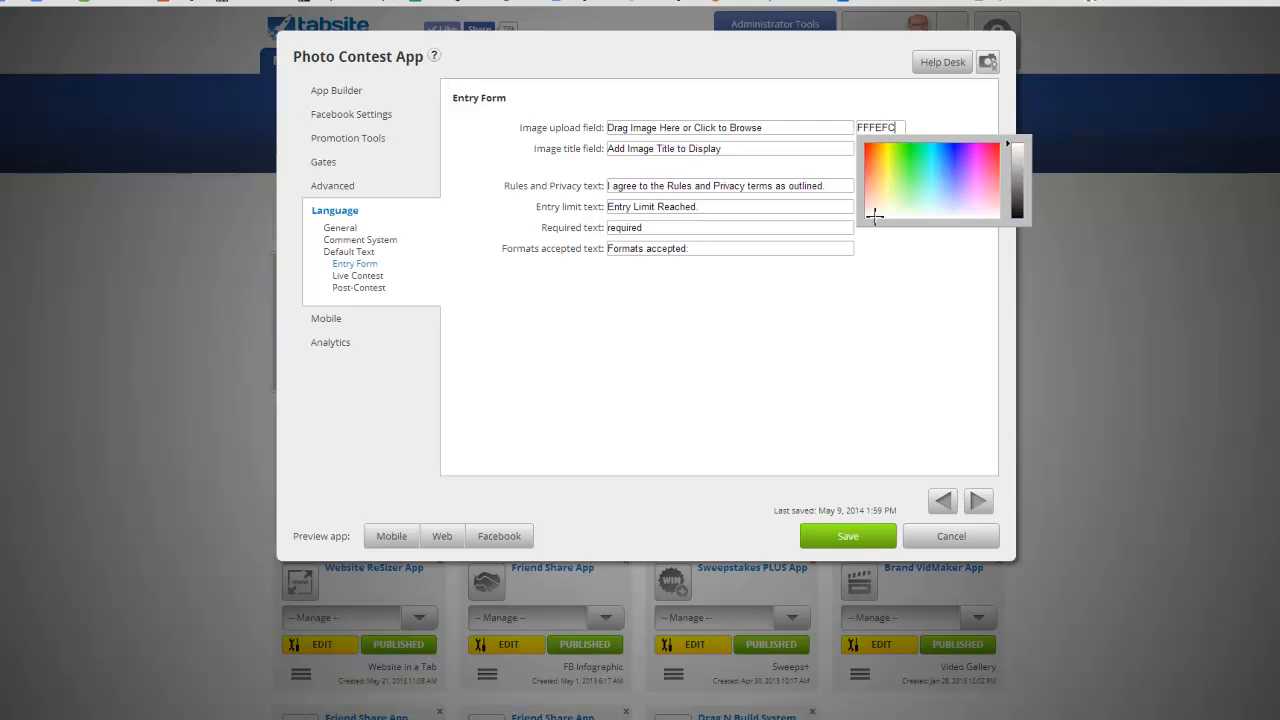
left_click(1019, 152)
left_click(1017, 149)
key("BackSpace")
key("BackSpace")
type("FFF")
left_click(958, 122)
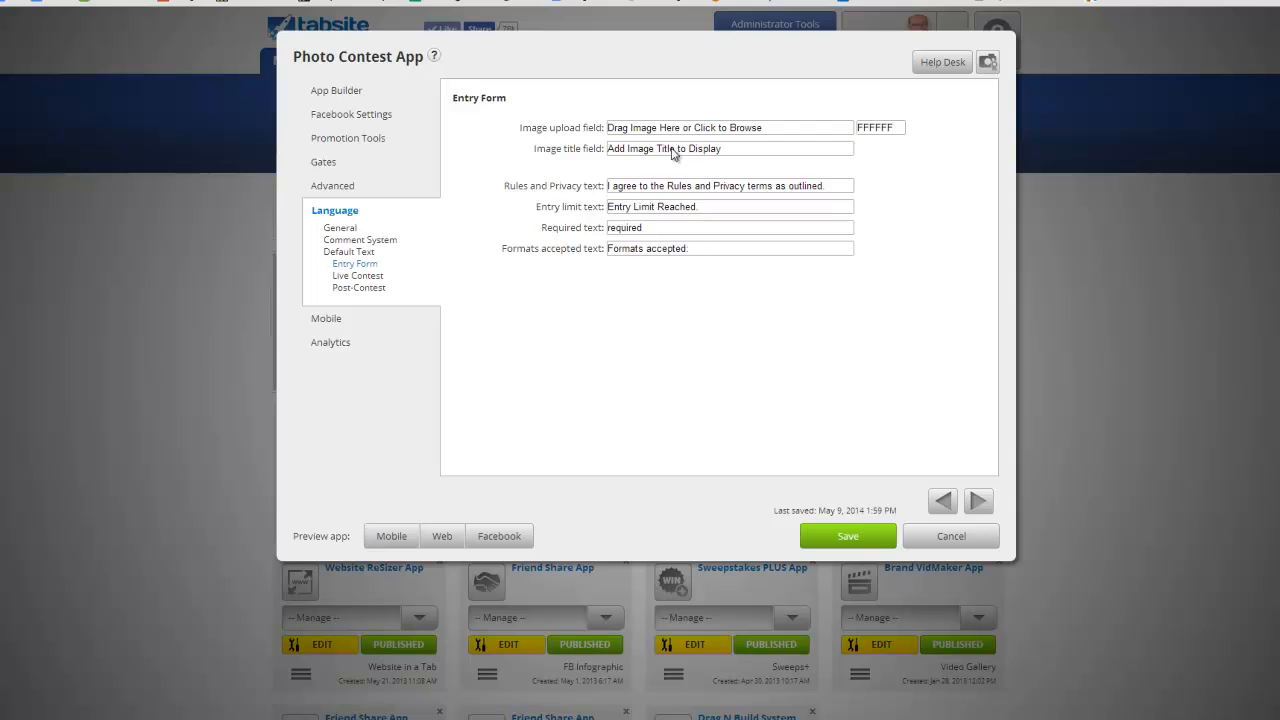
Check the Post-Contest wording and change the Vote header link text to "See Entries" in the Live Contest language settings
left_click(368, 277)
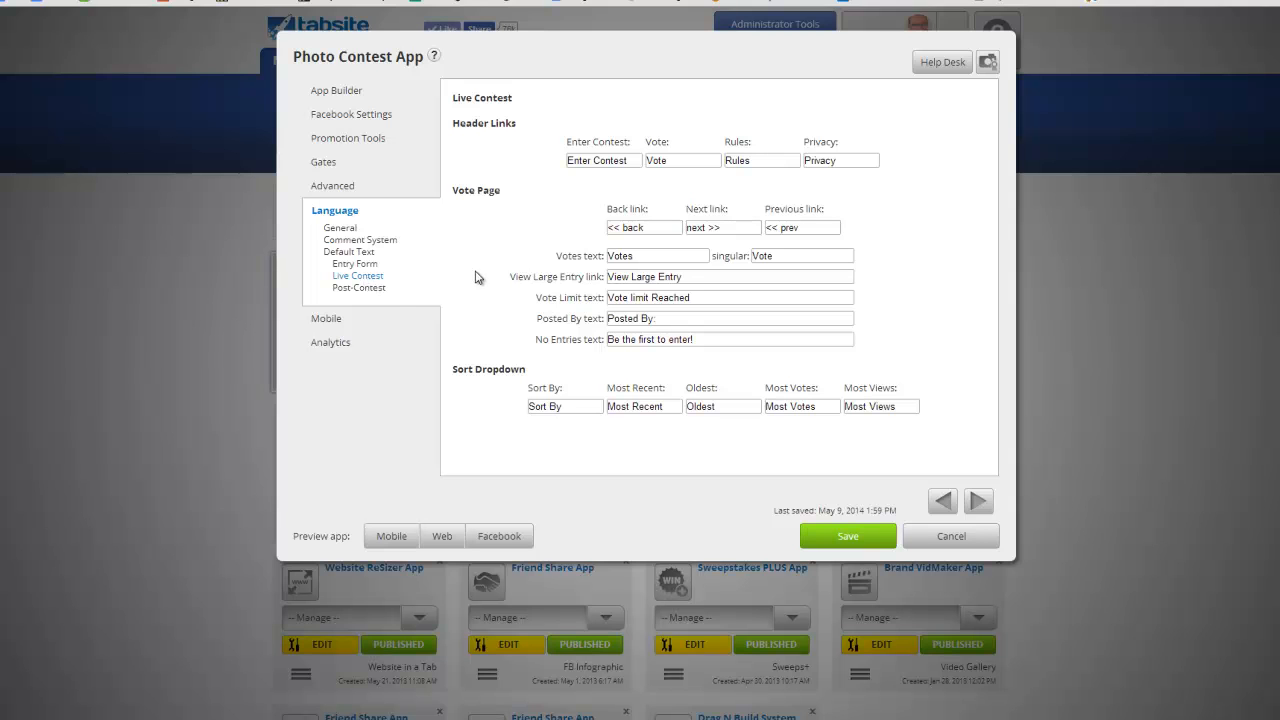
left_click(368, 288)
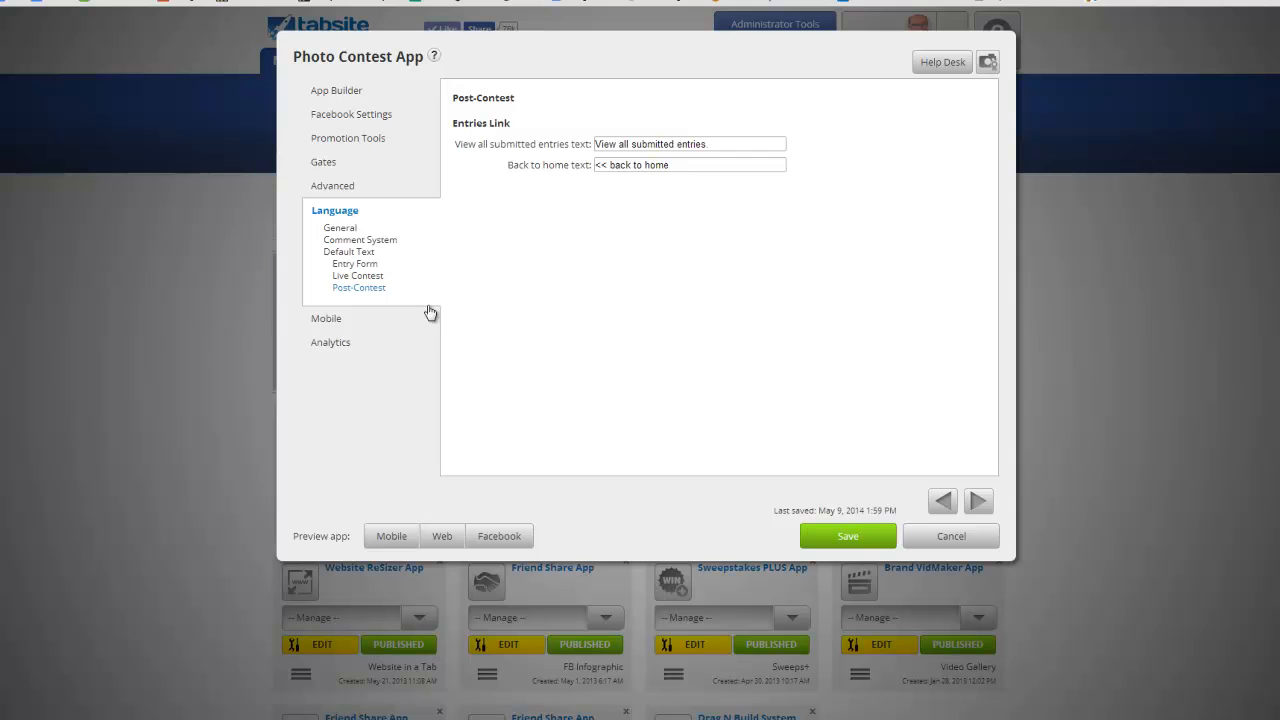
left_click(365, 276)
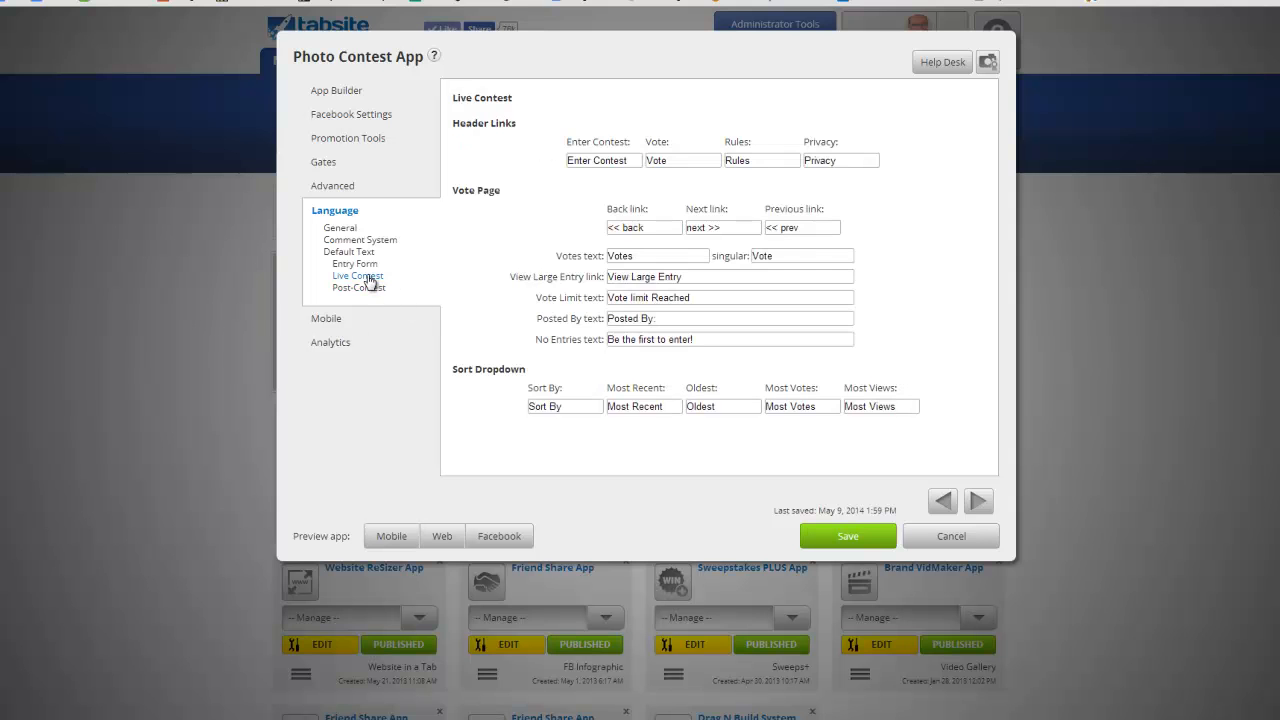
left_click(667, 160)
key("BackSpace")
key("BackSpace")
key("BackSpace")
key("BackSpace")
type("See Entriesies")
Preview the web version of the Live Contest, checking its See Entries and Enter Contest pages
left_click(443, 538)
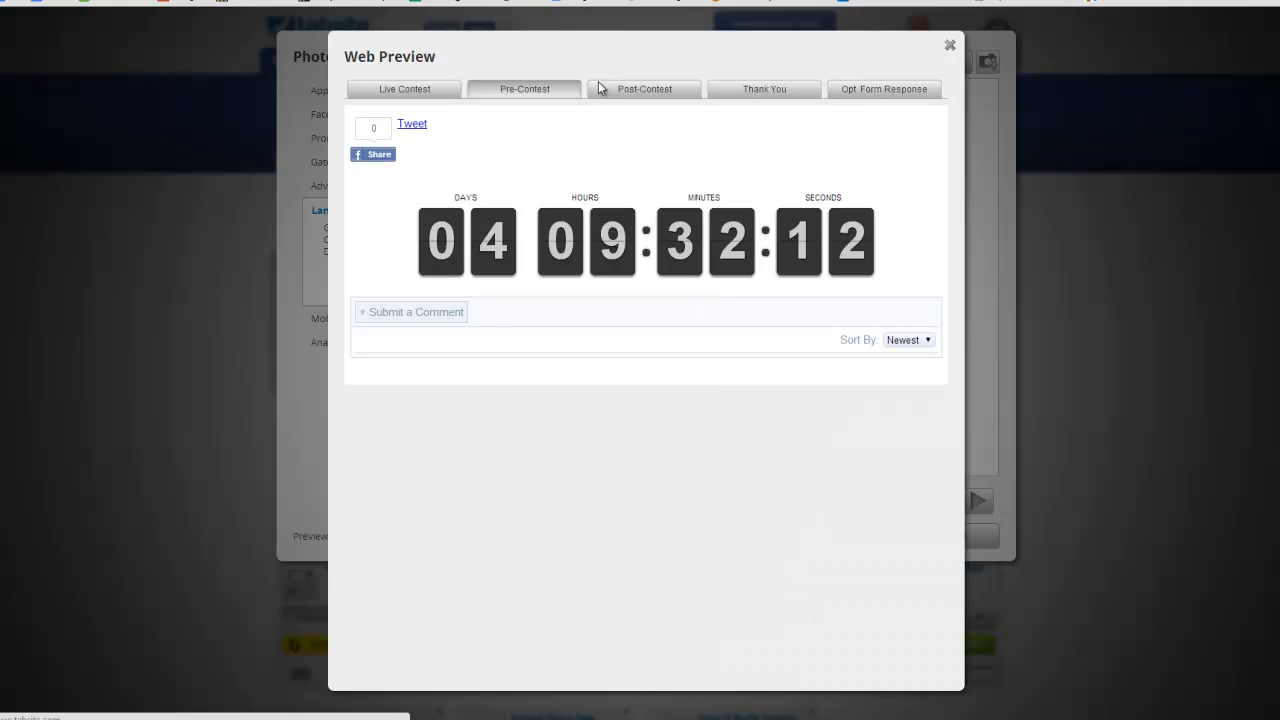
left_click(440, 97)
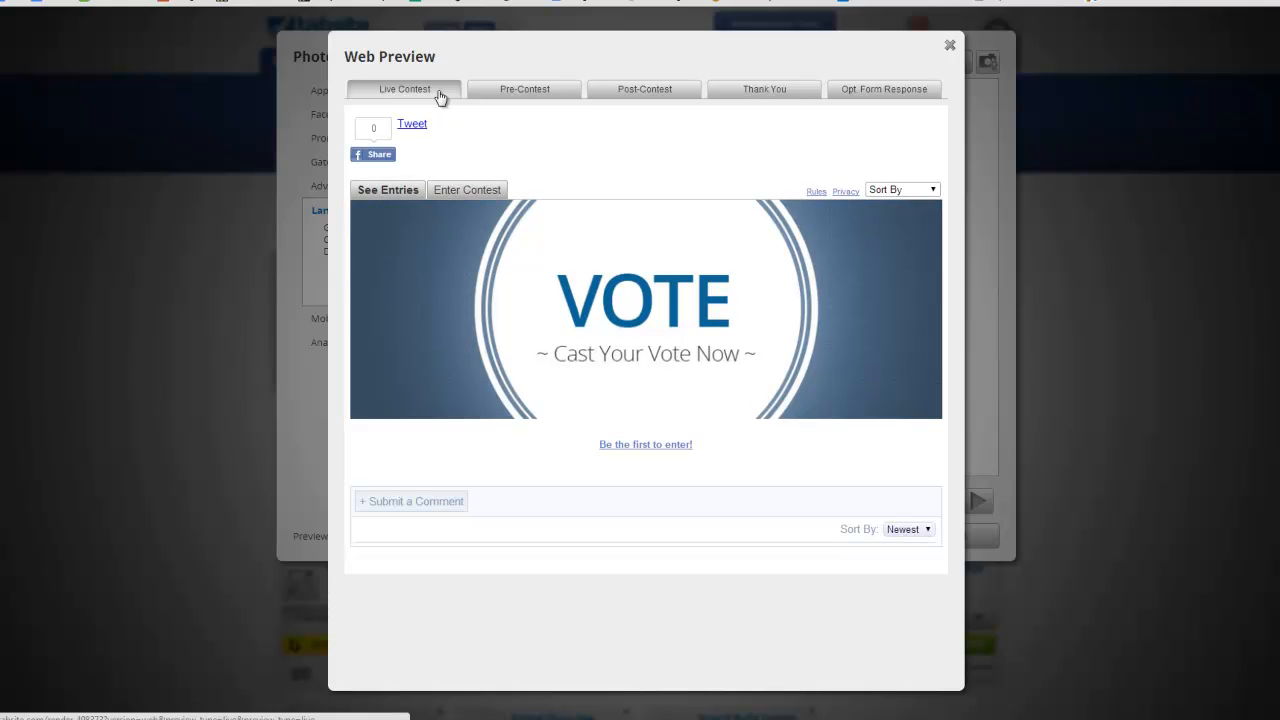
left_click(382, 197)
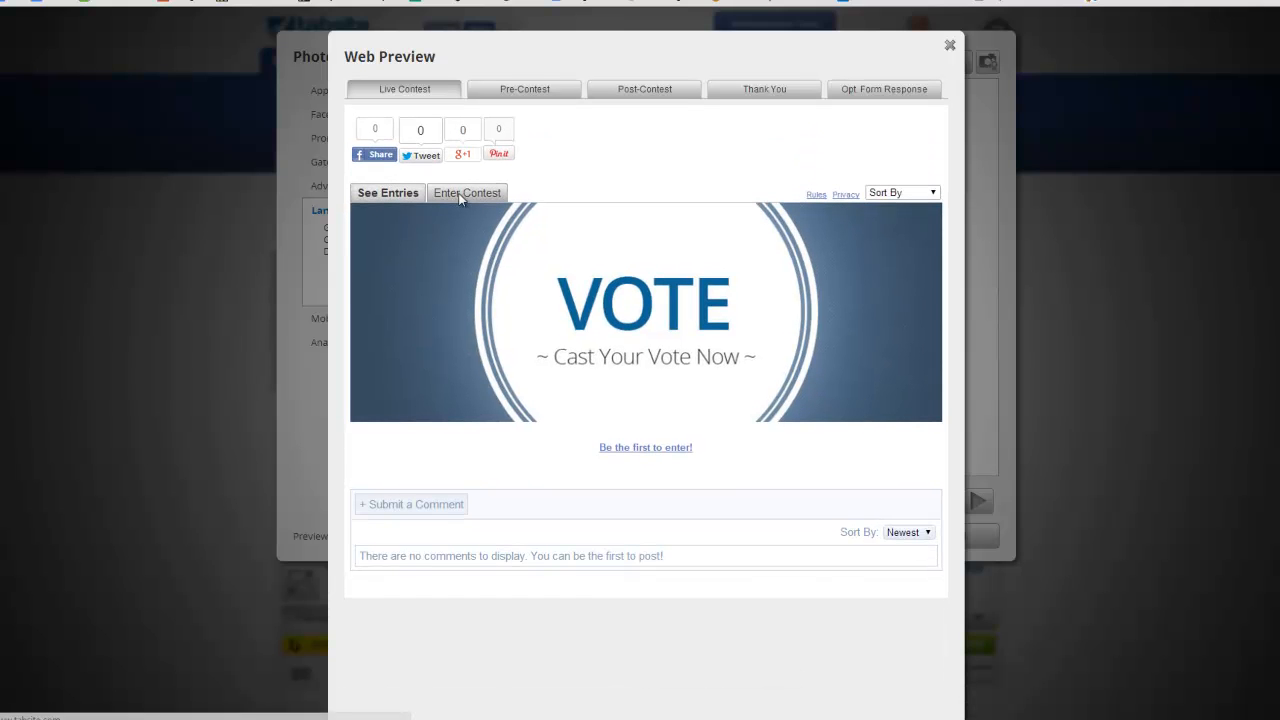
left_click(462, 194)
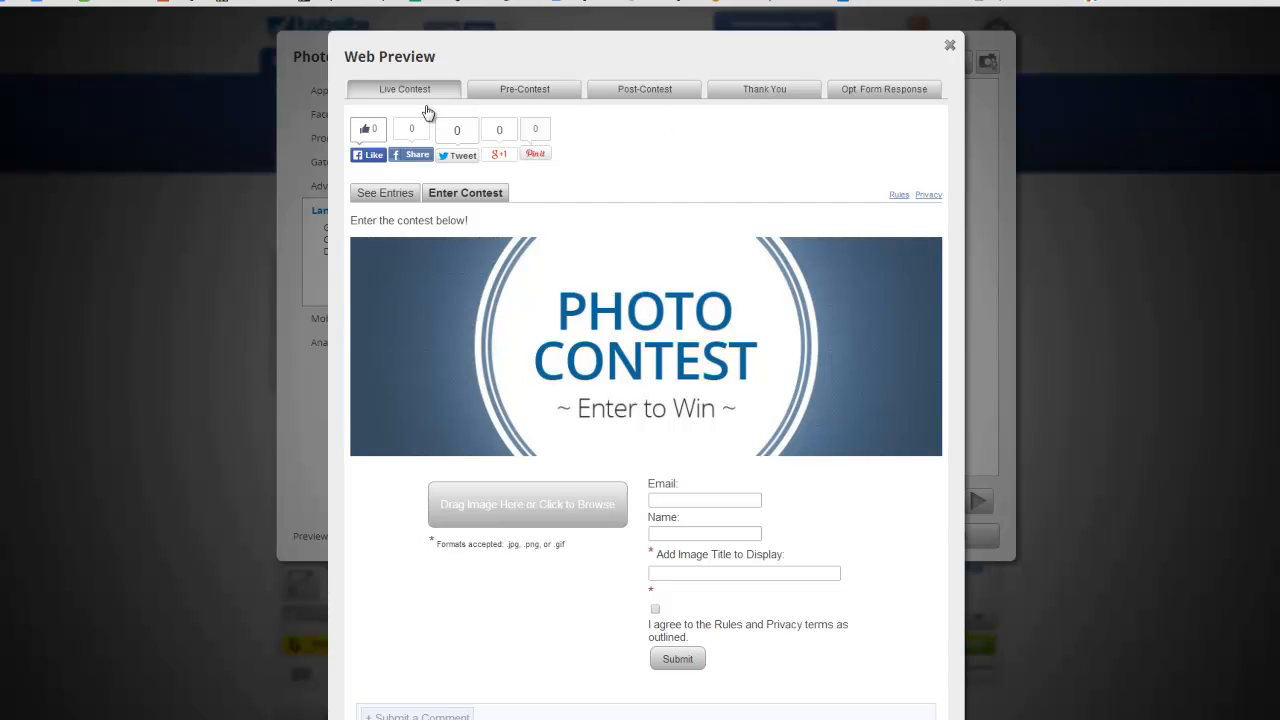
Preview the Pre-Contest, Post-Contest, submitted entries, Thank You and Optional Form Response pages for the web
left_click(521, 91)
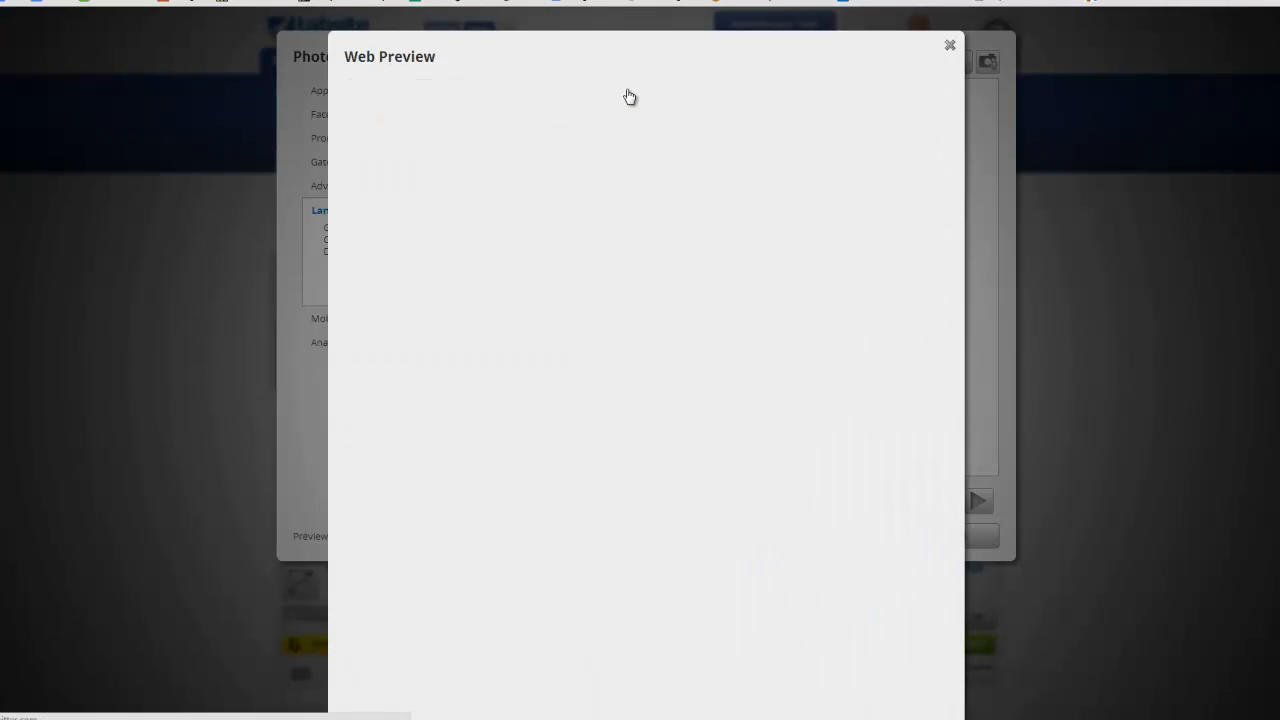
left_click(628, 94)
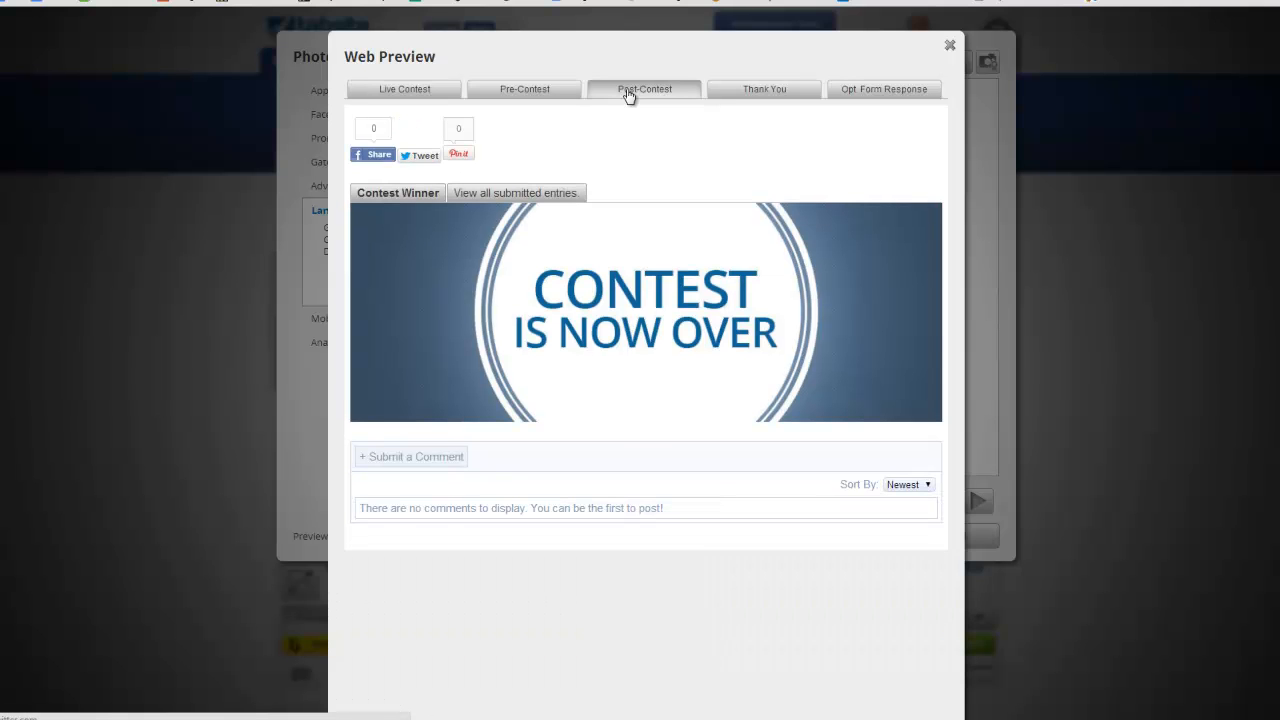
left_click(524, 195)
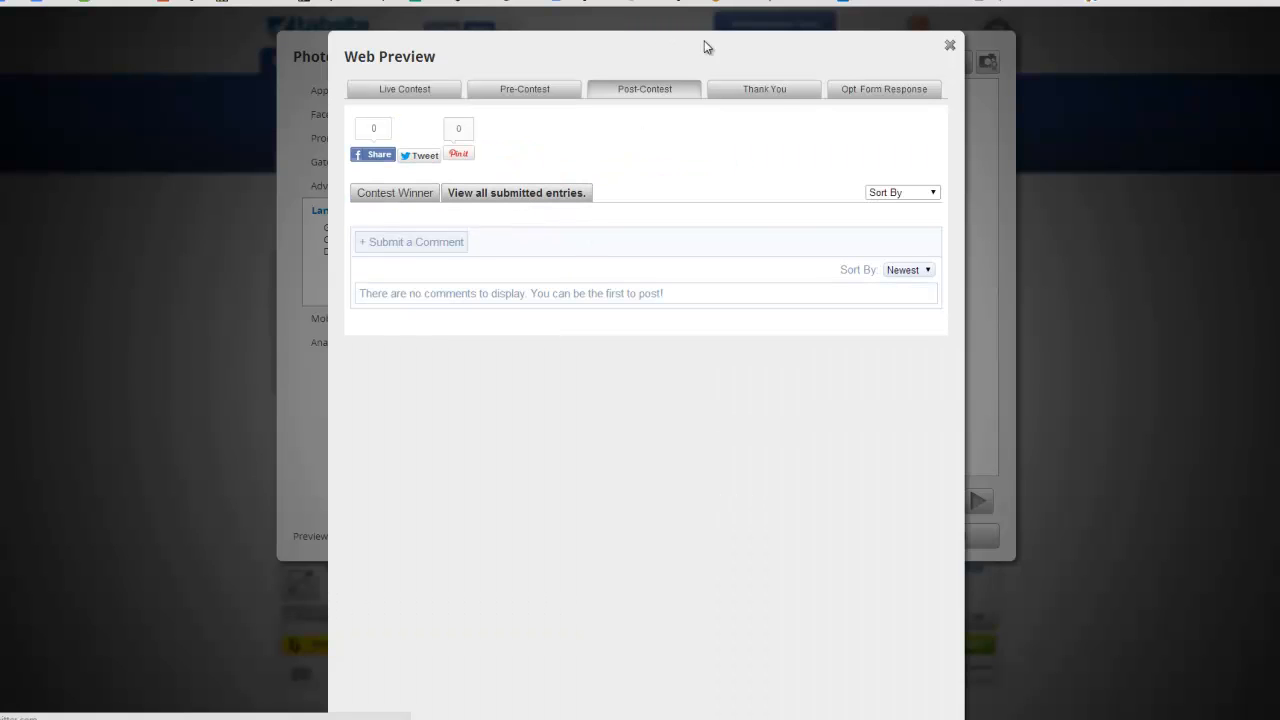
left_click(773, 92)
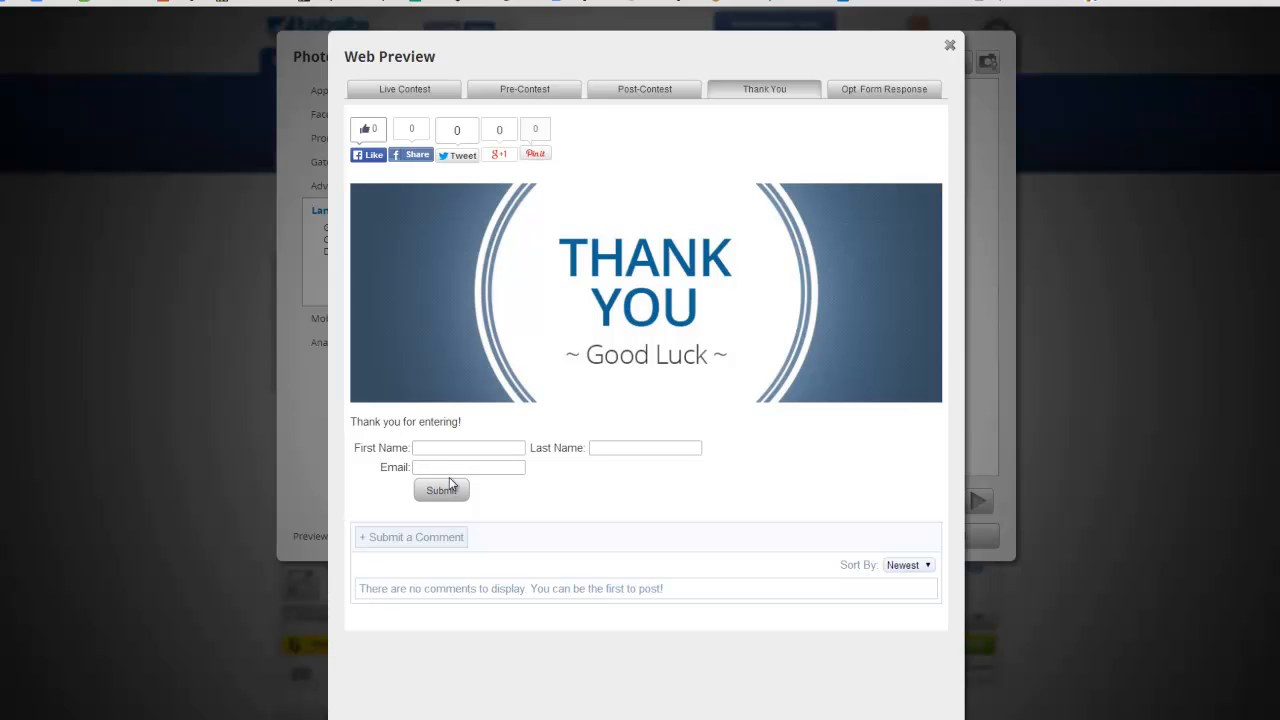
left_click(880, 97)
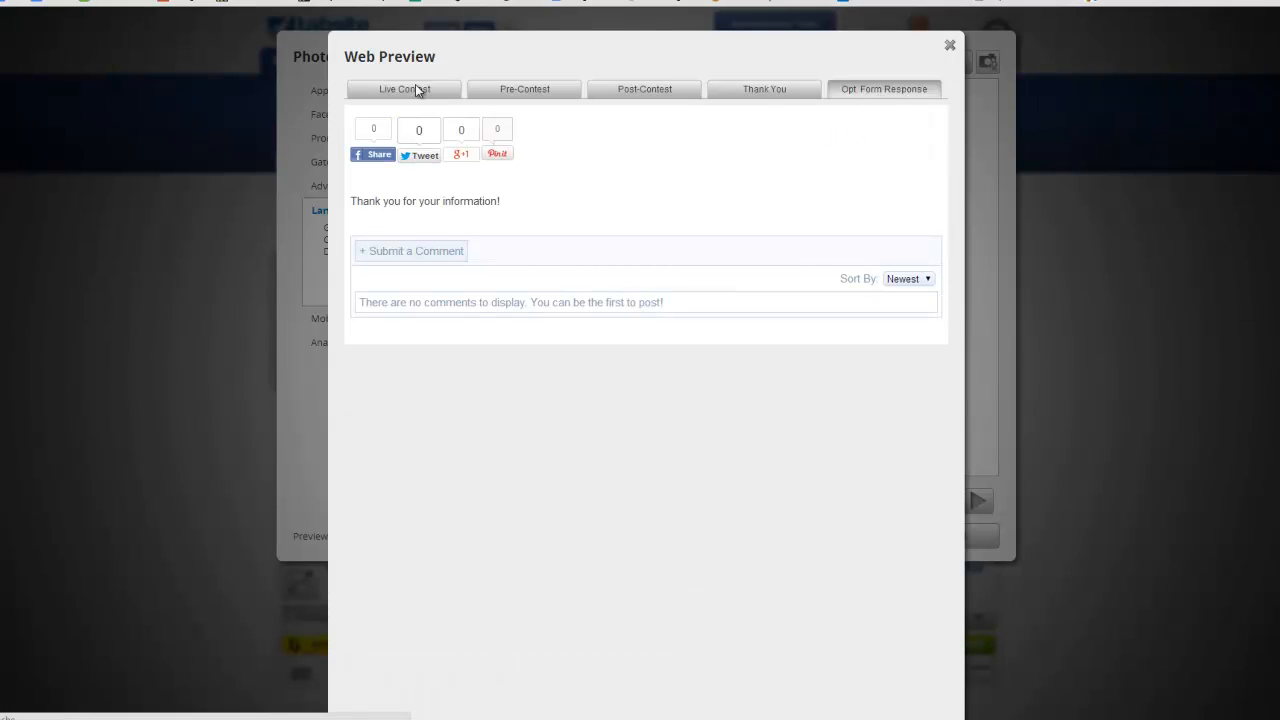
Close the web preview and review the Mobile settings, from the global options to the Live Contest, Vote Instructions, Pre-Contest and Post-Contest images
left_click(950, 47)
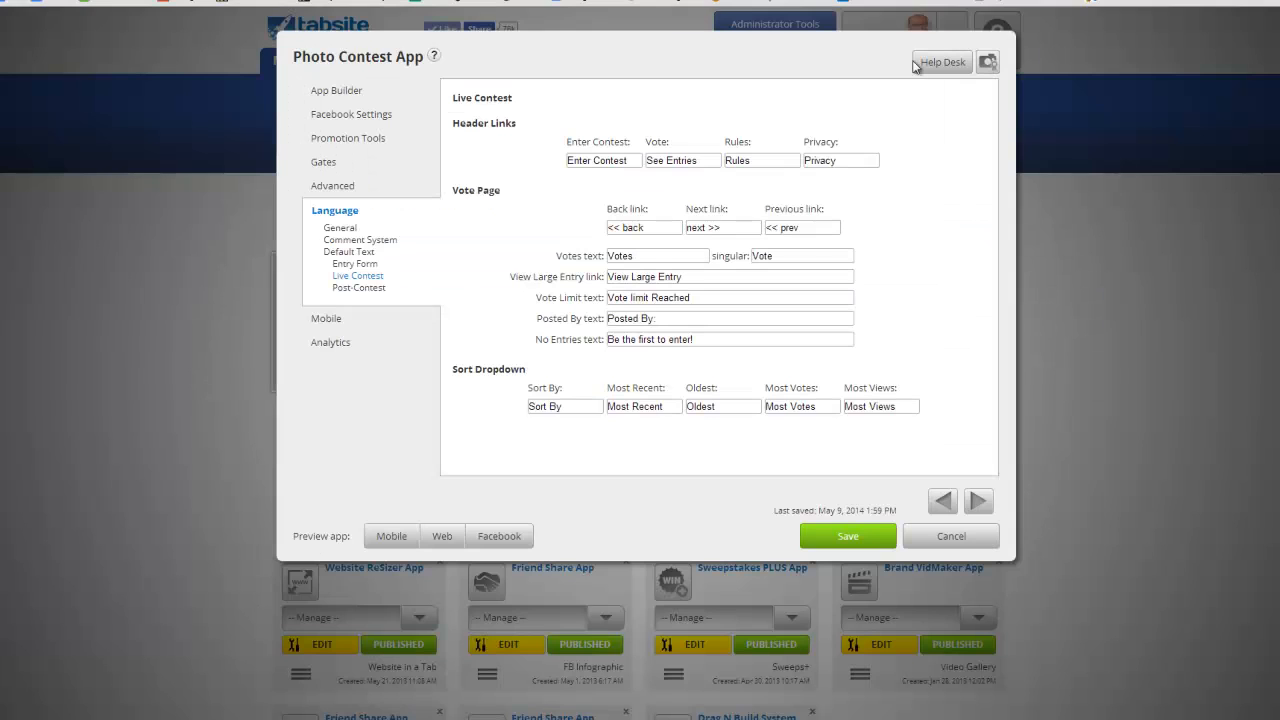
left_click(335, 322)
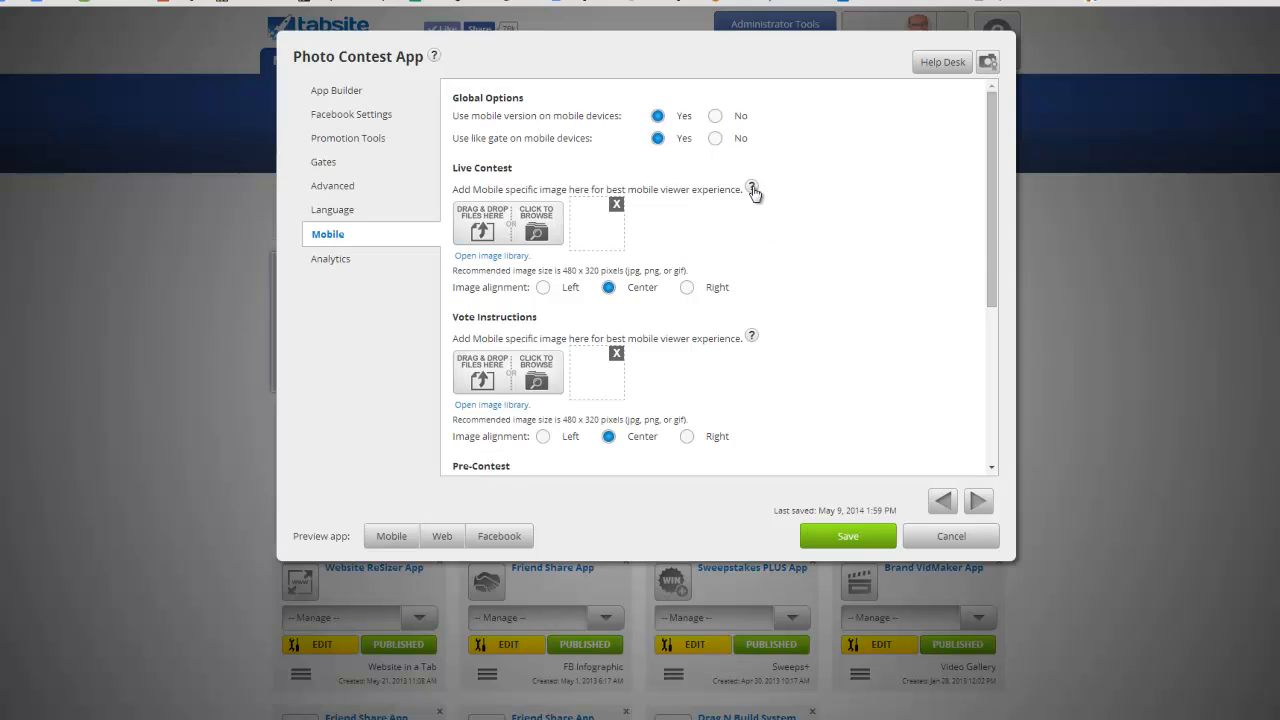
mouse_move(752, 190)
scroll(795, 327, "down", 5)
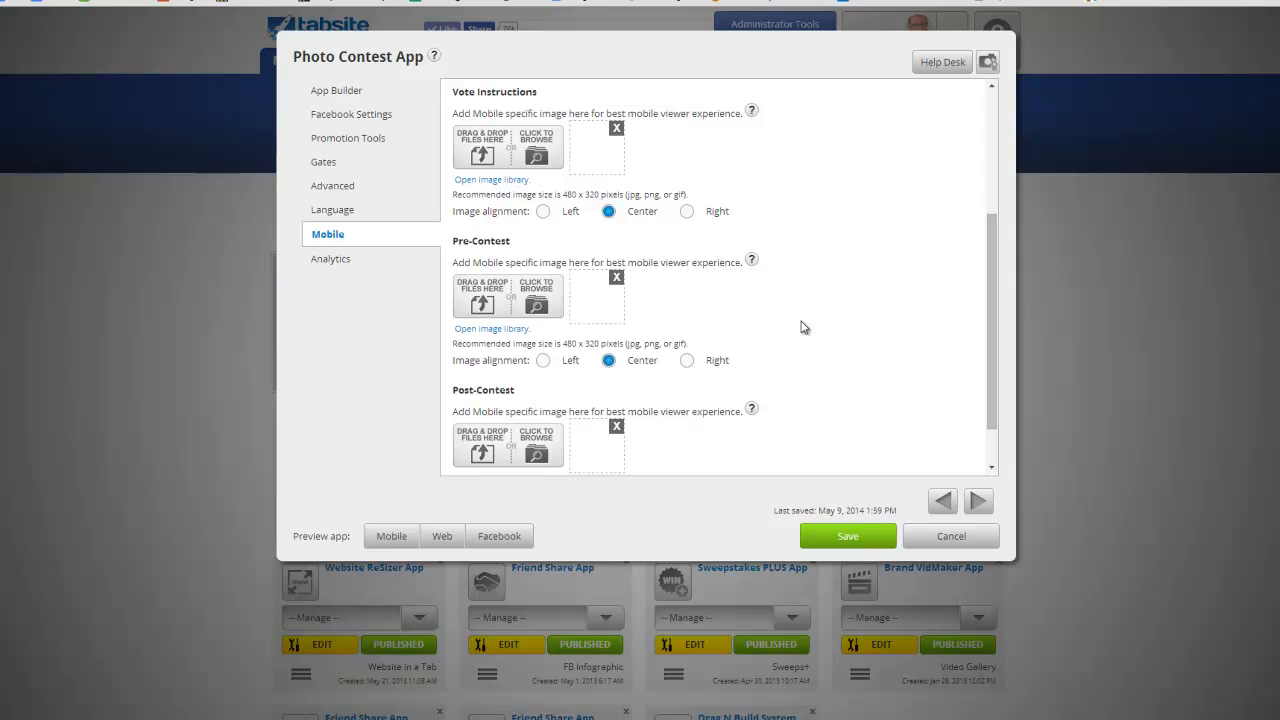
scroll(803, 327, "down", 1)
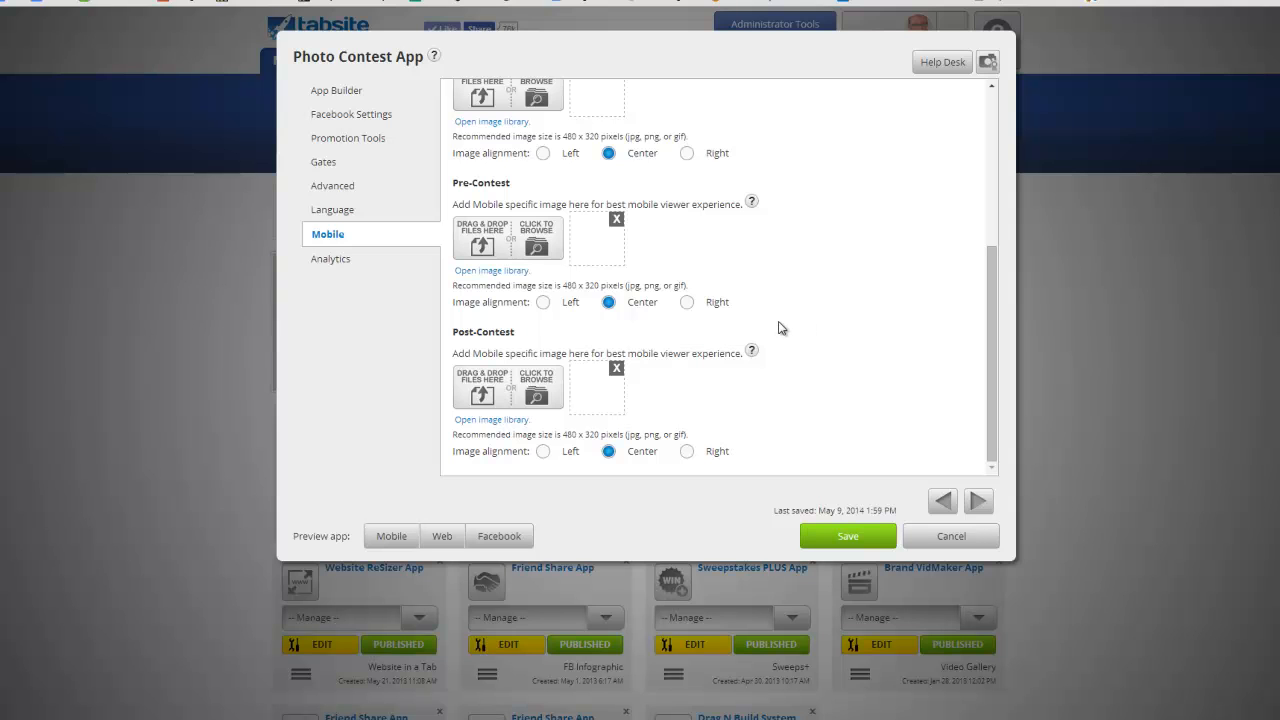
Look over the Photo Contest App's Analytics overview and Delete Entries page, and return to the Mobile settings
left_click(336, 261)
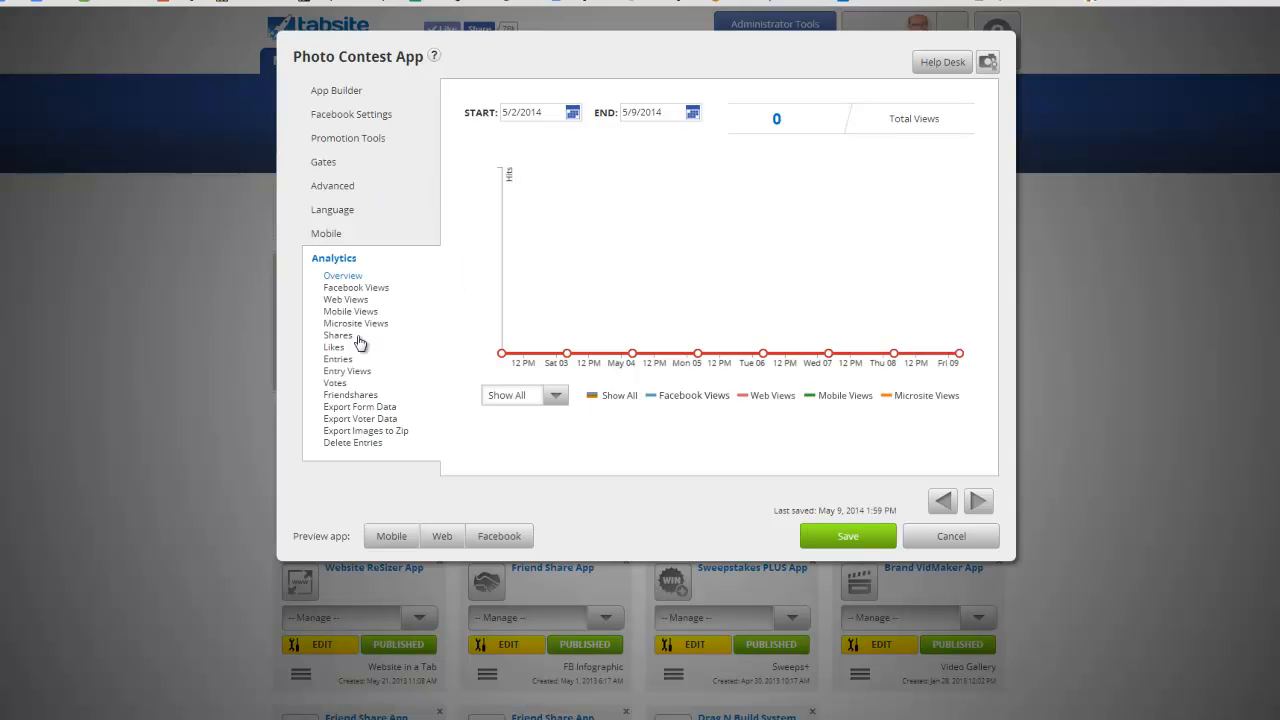
left_click(370, 446)
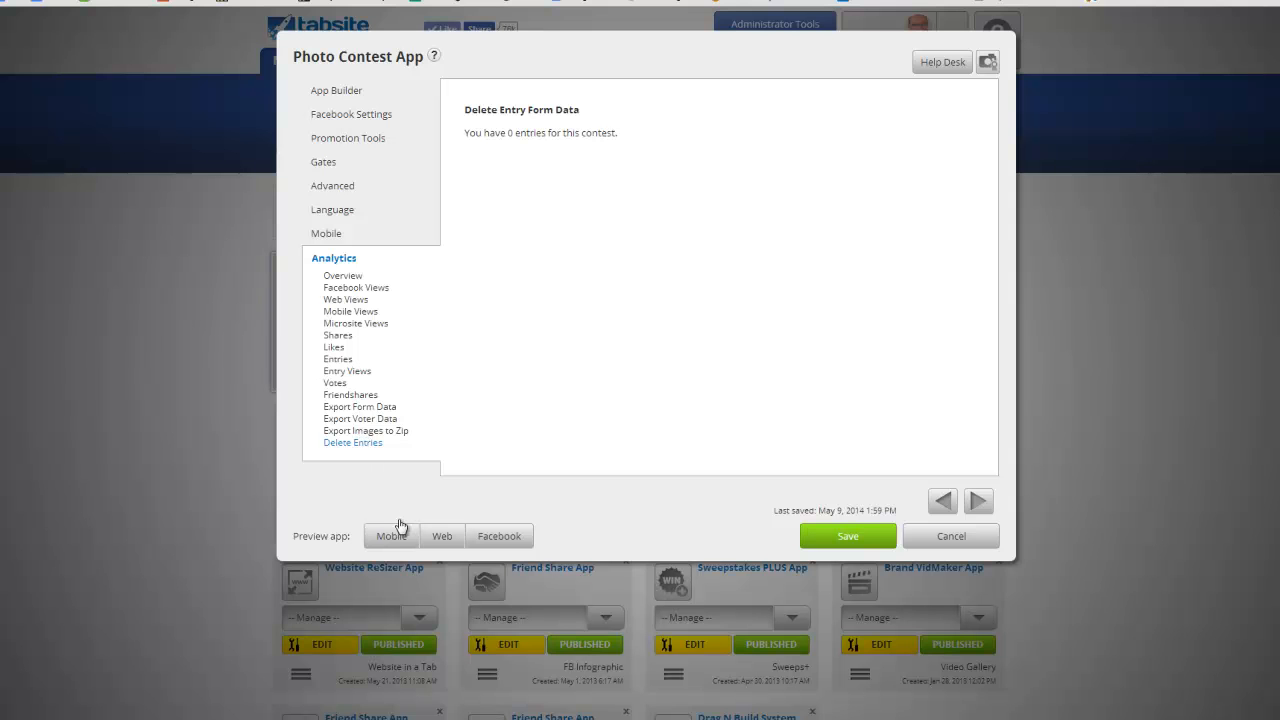
left_click(328, 236)
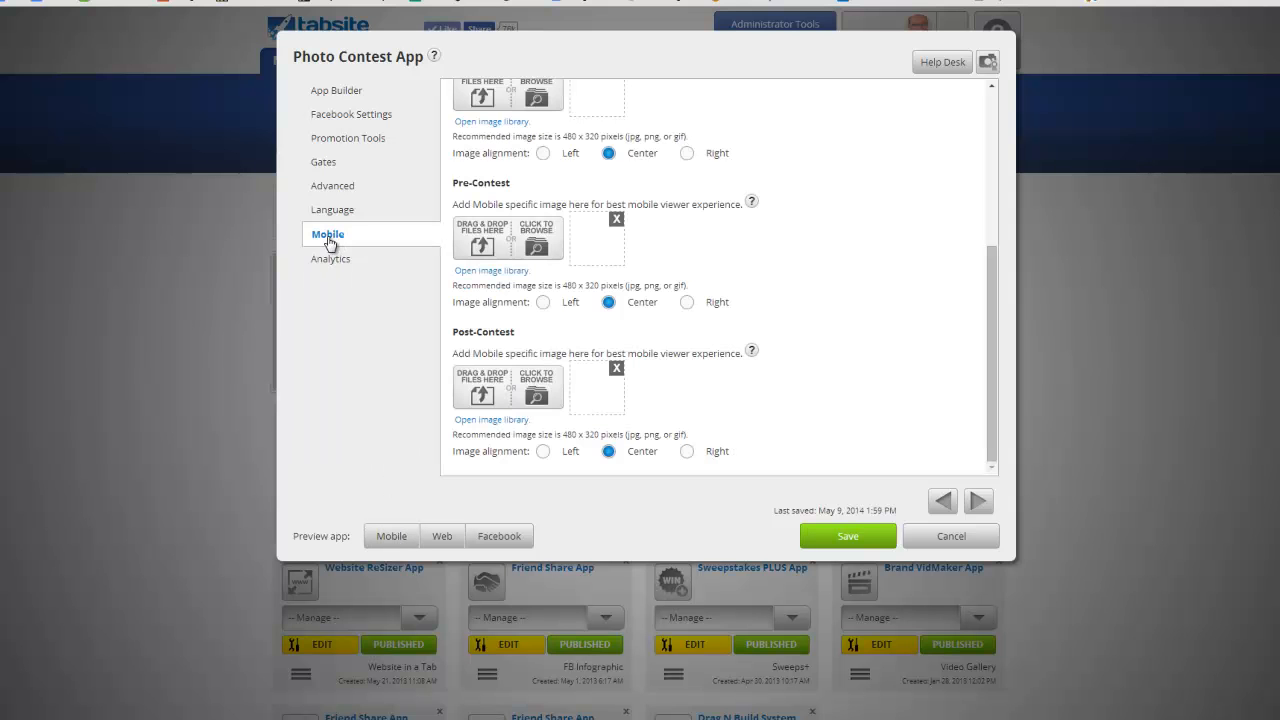
Preview the mobile version of the Photo Contest App, request its Live Contest page, and close the preview
left_click(393, 537)
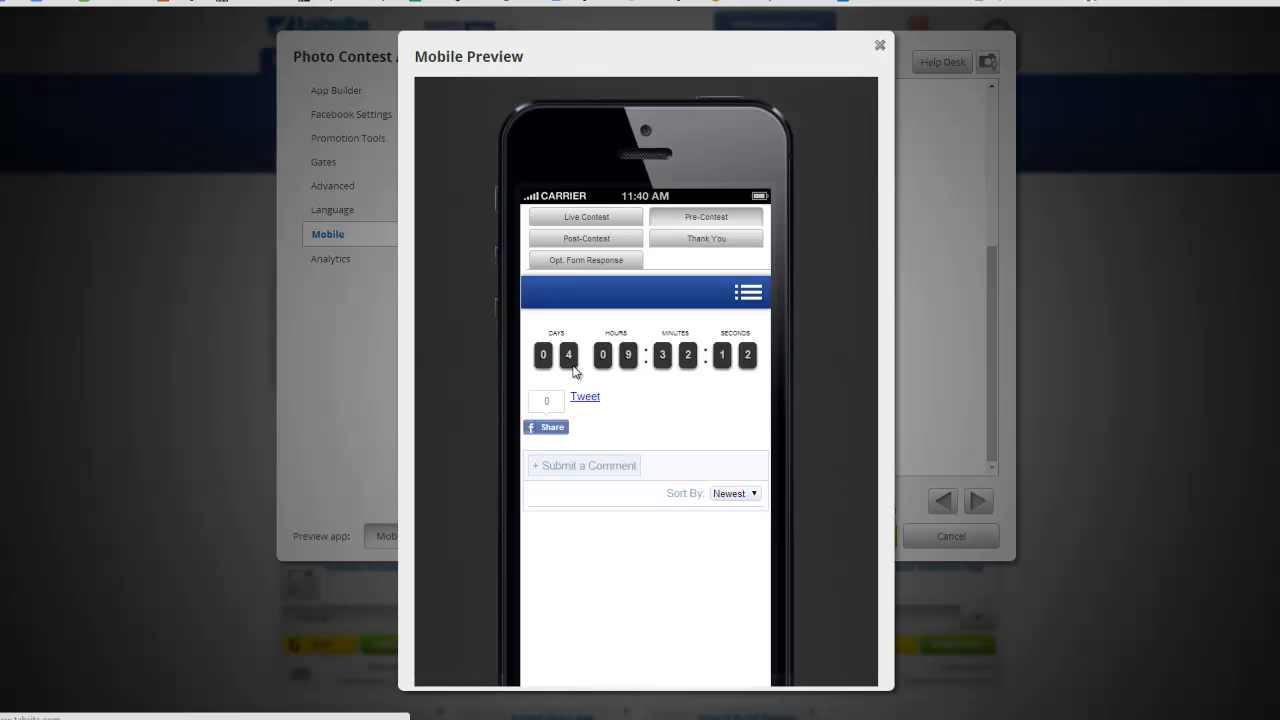
left_click(618, 219)
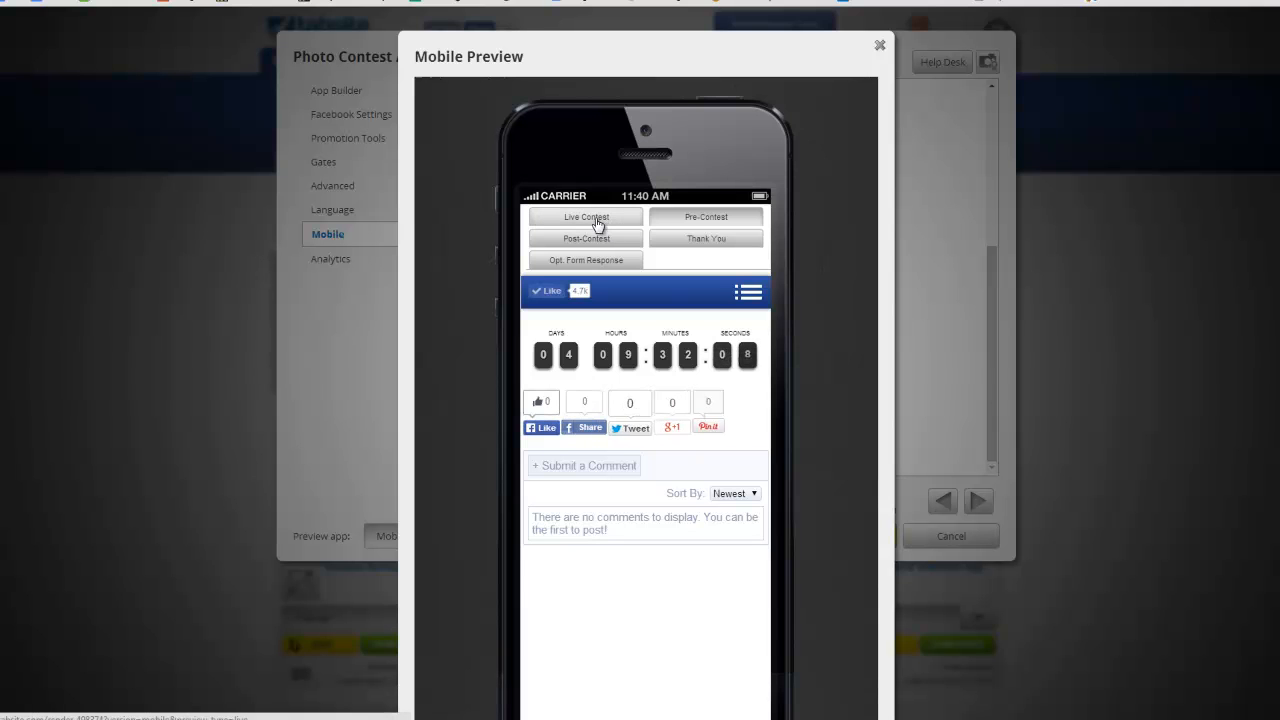
left_click(879, 46)
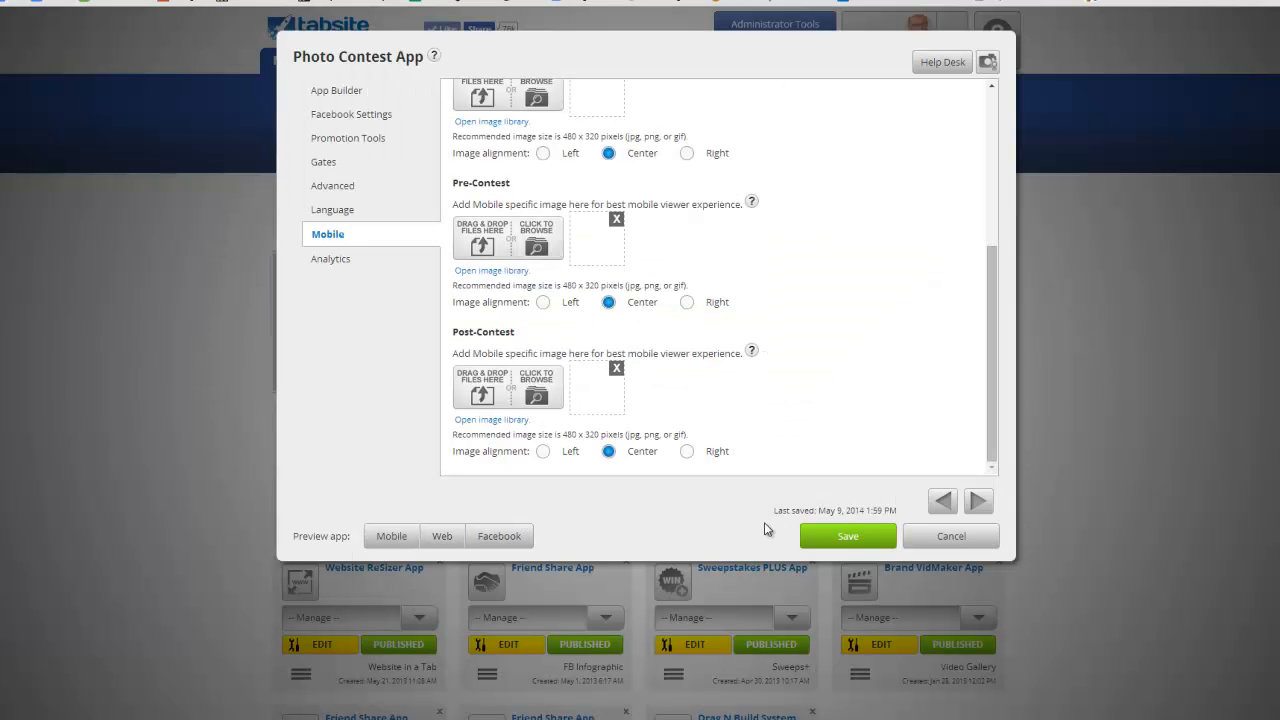
Save the Photo Contest App, publish it from the app list, and dismiss its Facebook page and website embed options
left_click(848, 540)
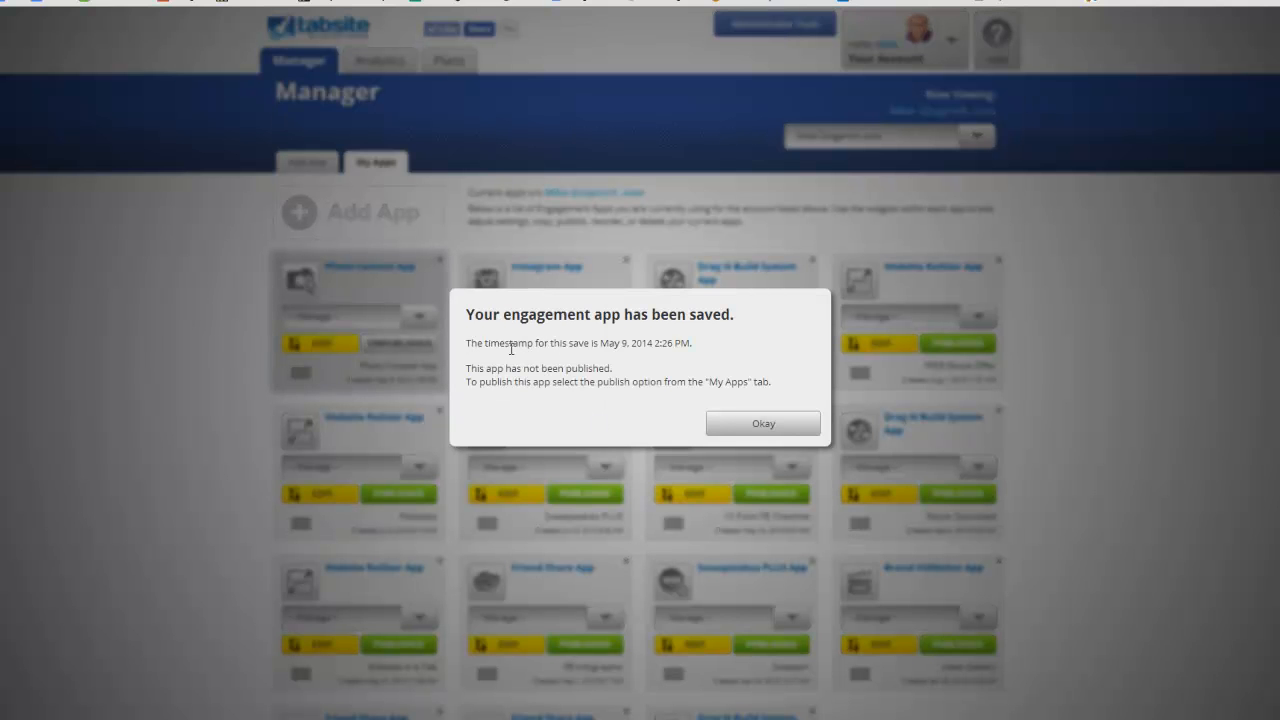
left_click(763, 425)
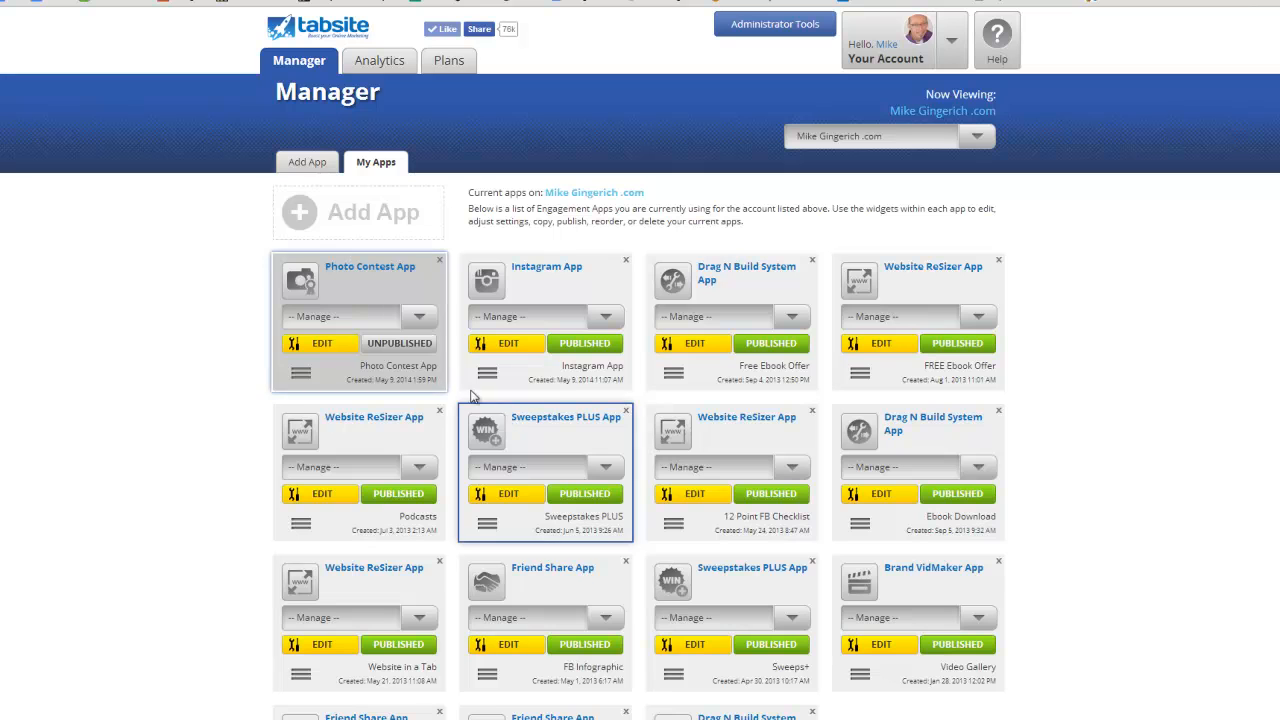
left_click(396, 343)
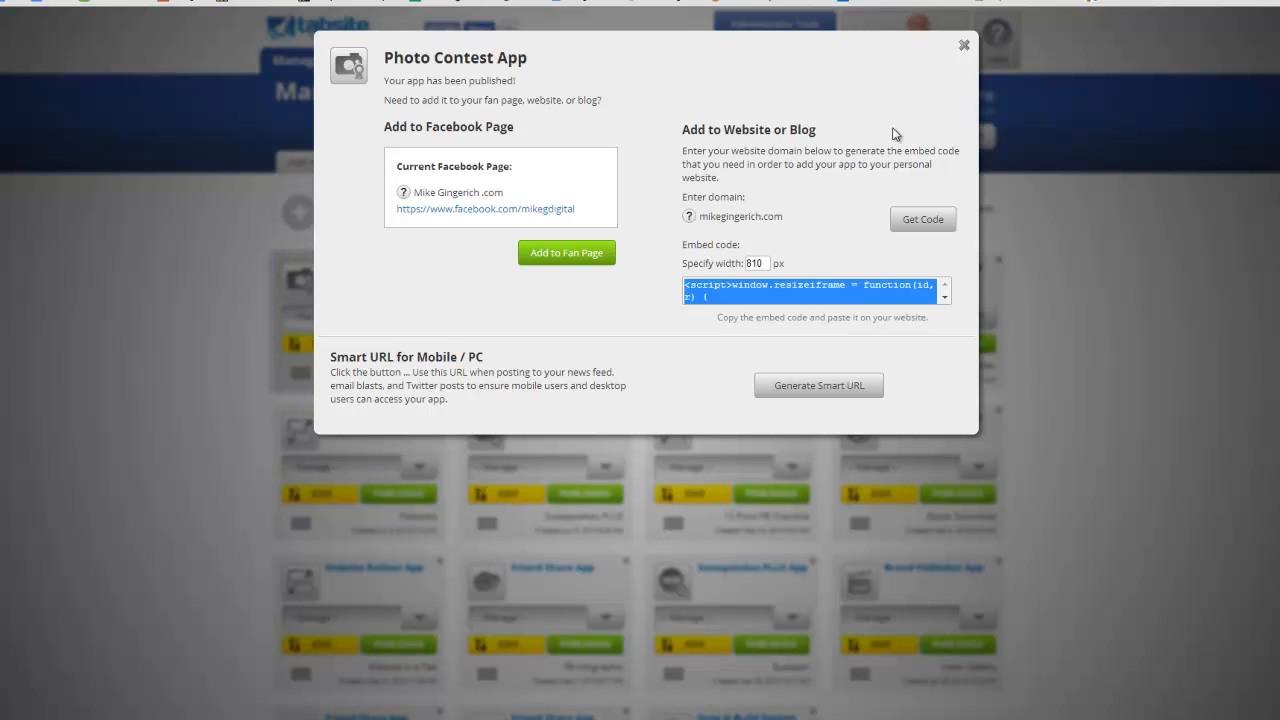
left_click(964, 46)
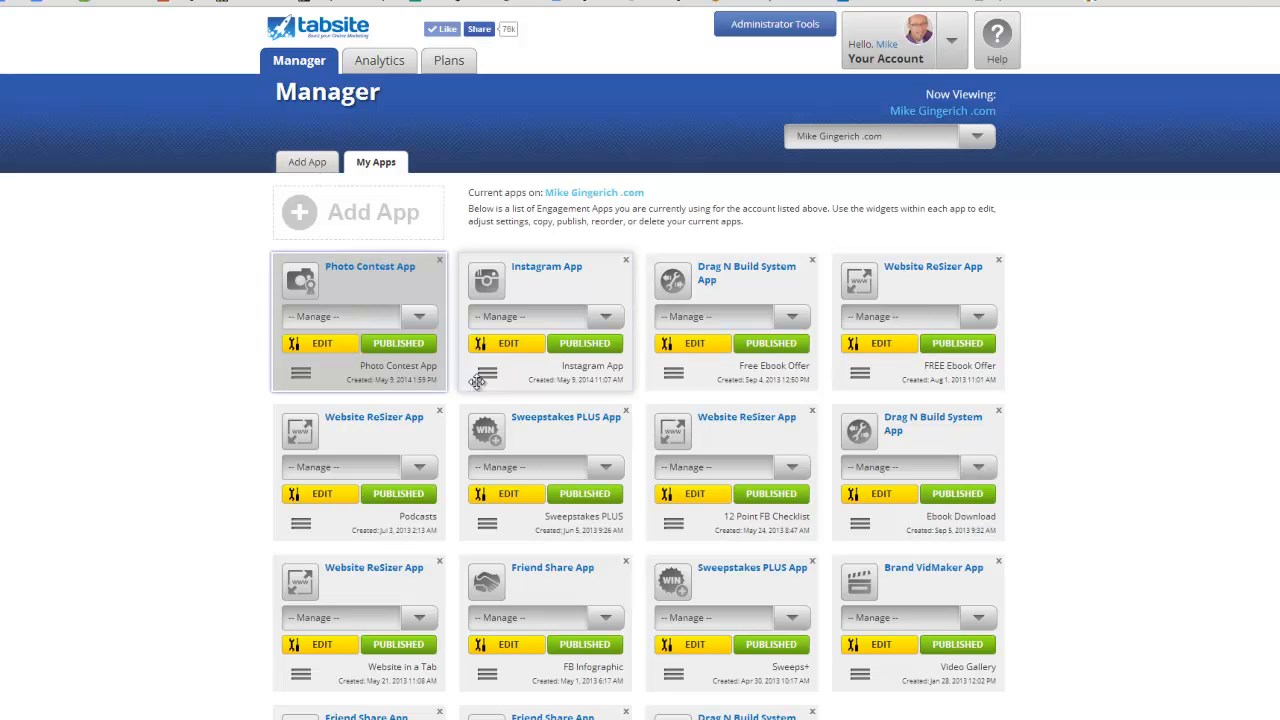
Reopen the published Photo Contest App to look at its Contest Setup, and leave the editor discarding any changes
scroll(1066, 425, "down", 2)
scroll(1066, 425, "up", 2)
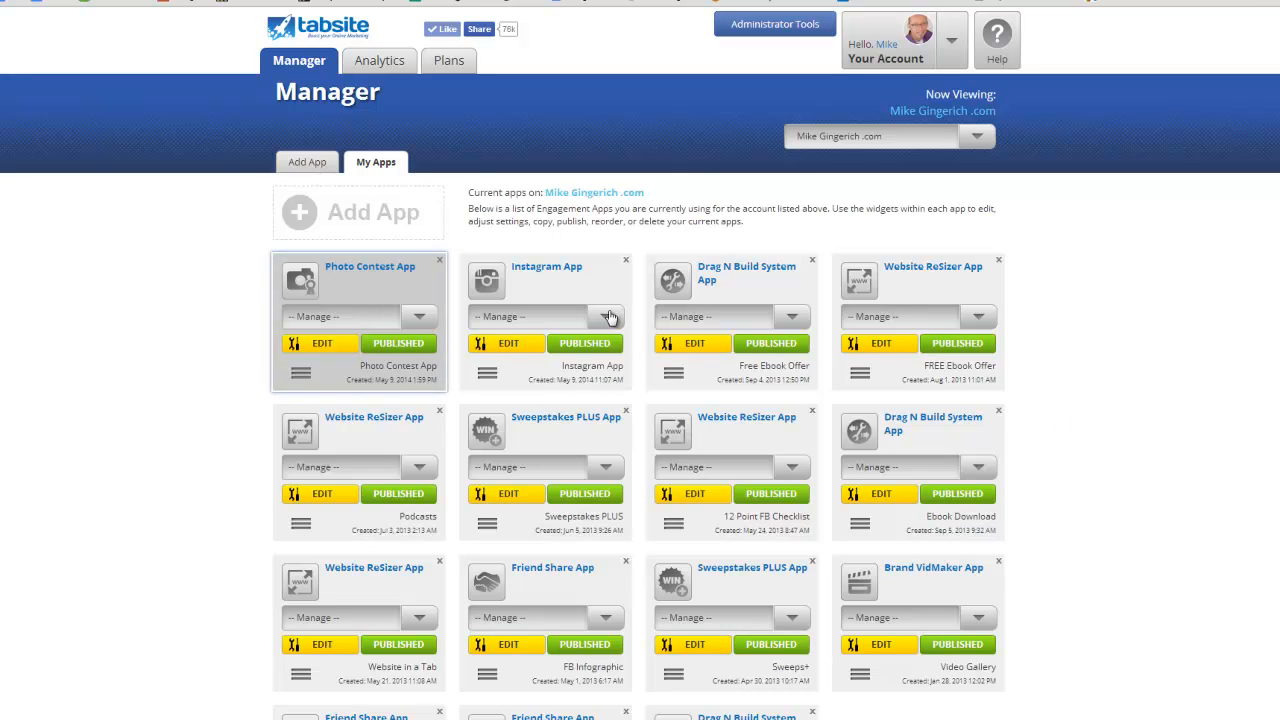
left_click(314, 346)
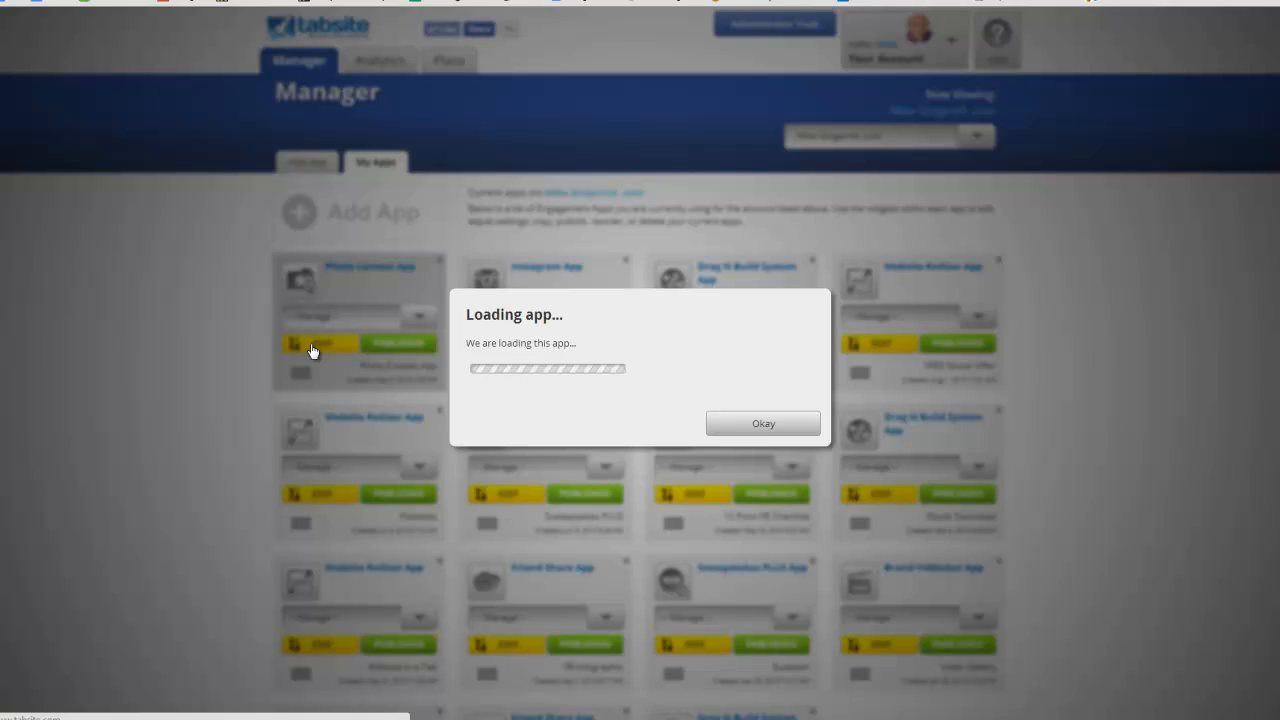
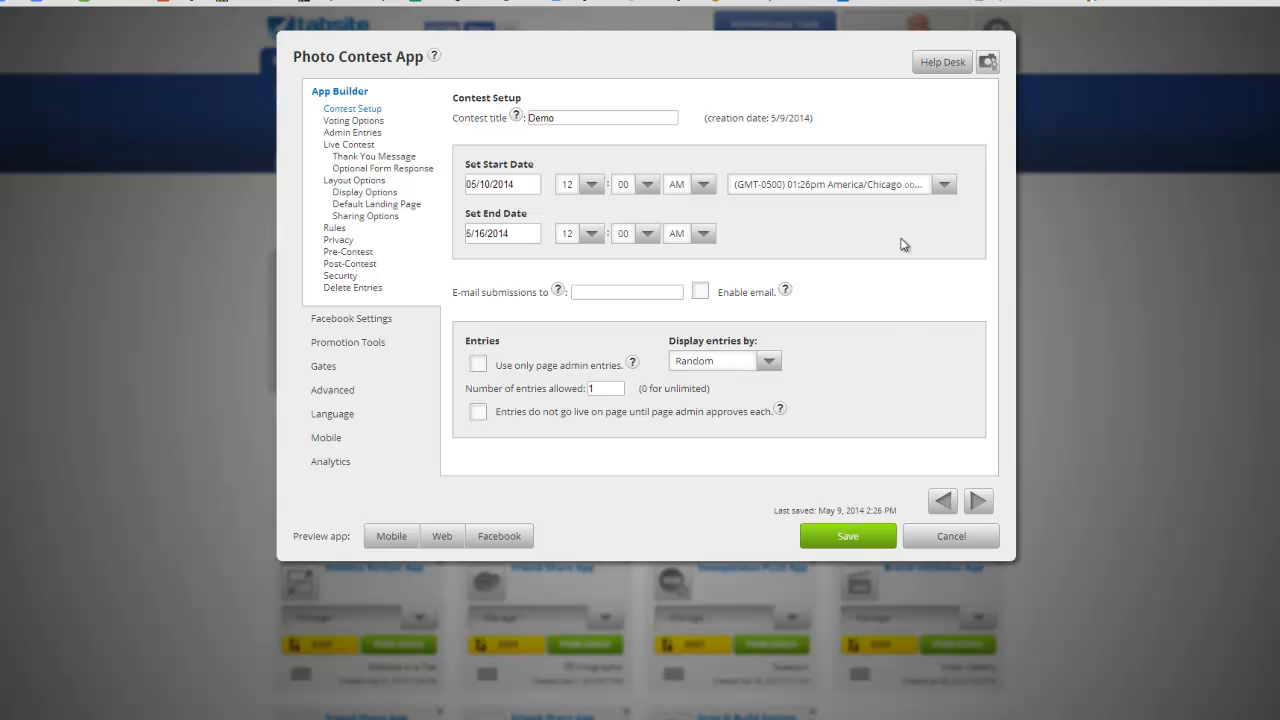
left_click(951, 537)
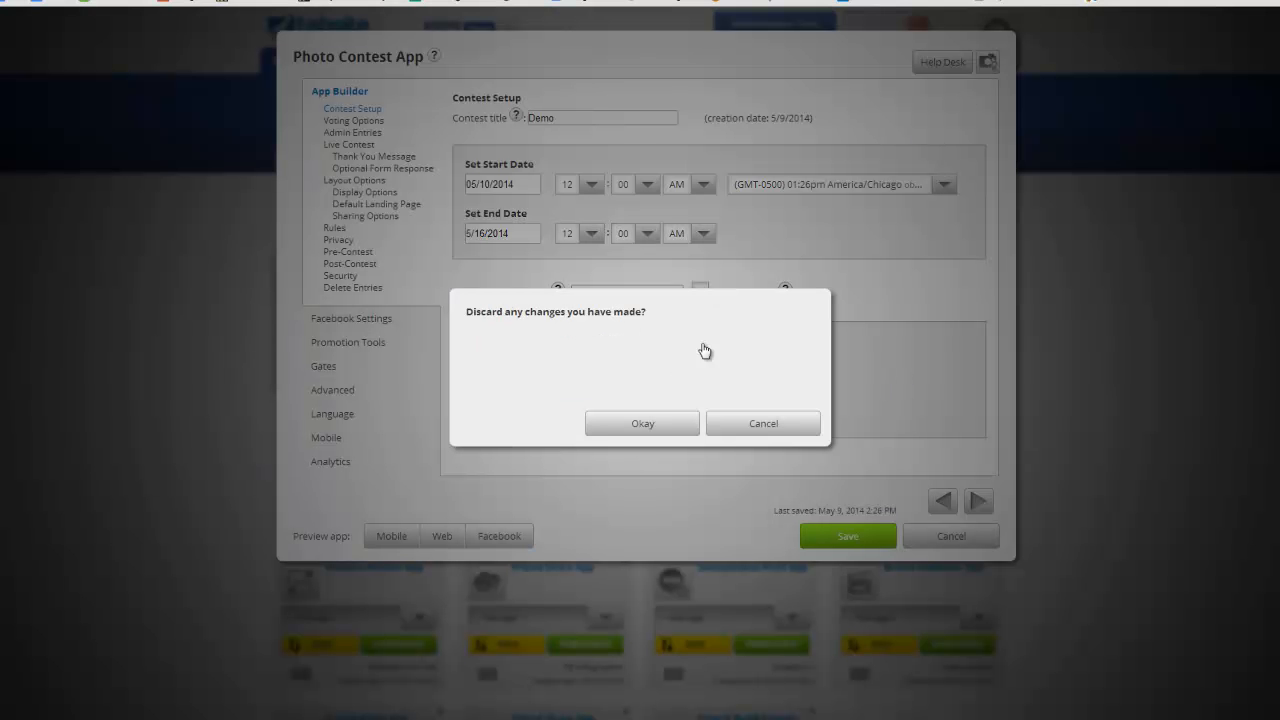
left_click(645, 430)
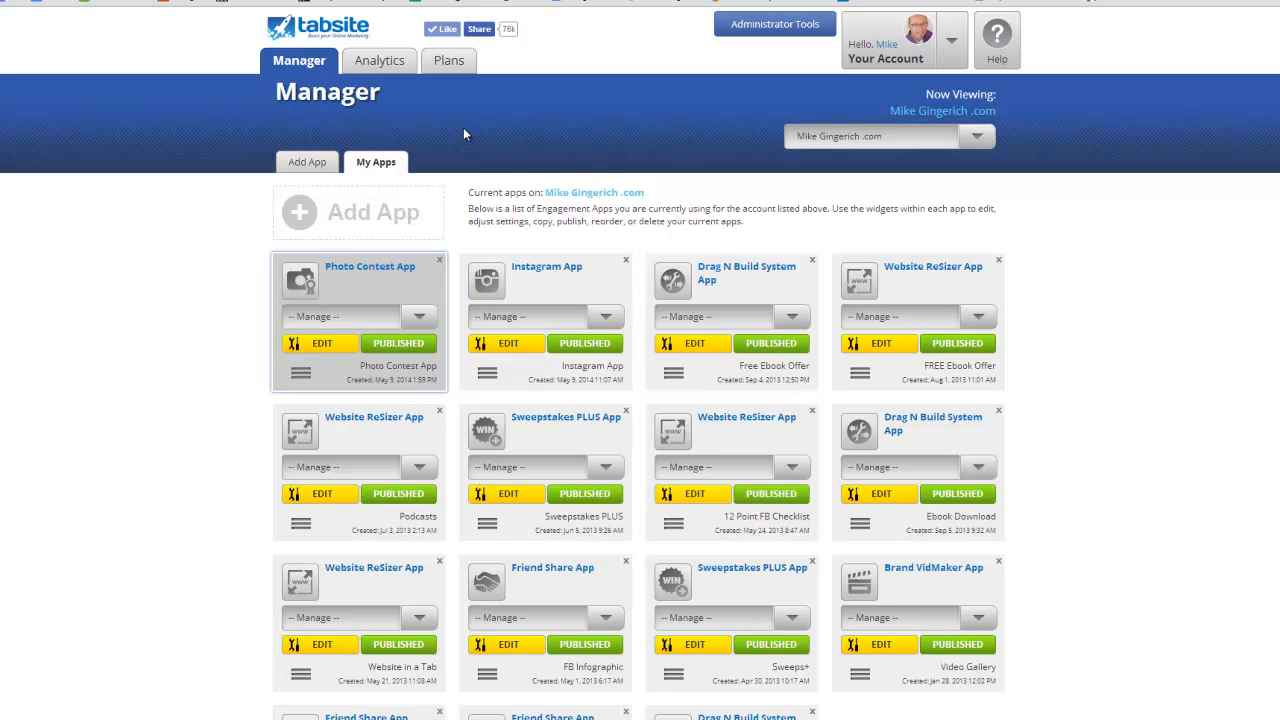
View the total account analytics and switch to the Digital Hill Multimedia, Inc. account to look through its individual app analytics
left_click(388, 63)
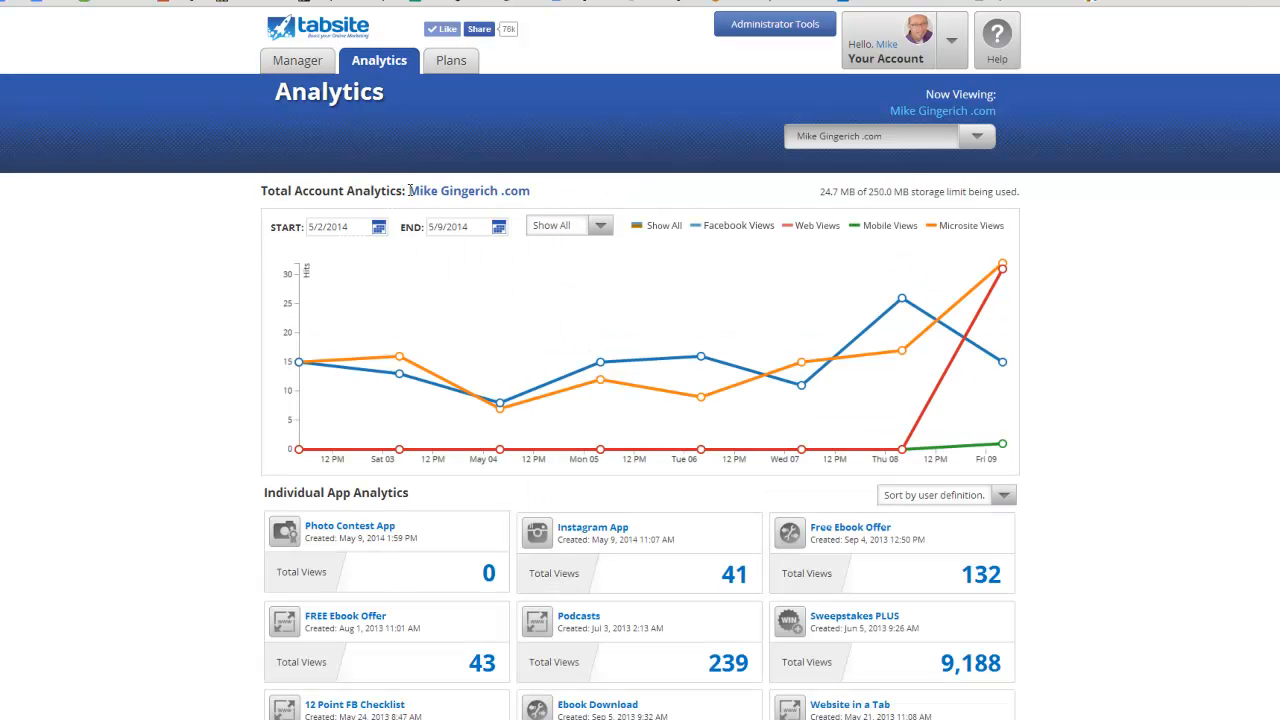
left_click(972, 140)
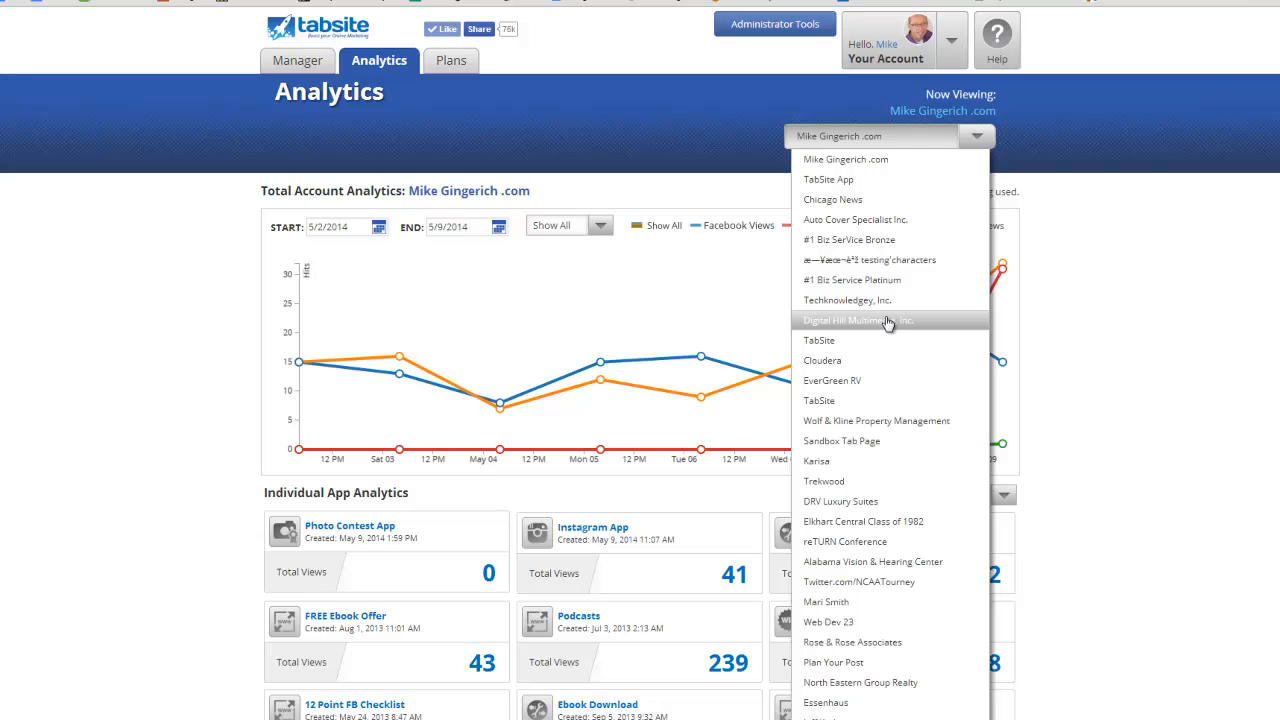
left_click(882, 322)
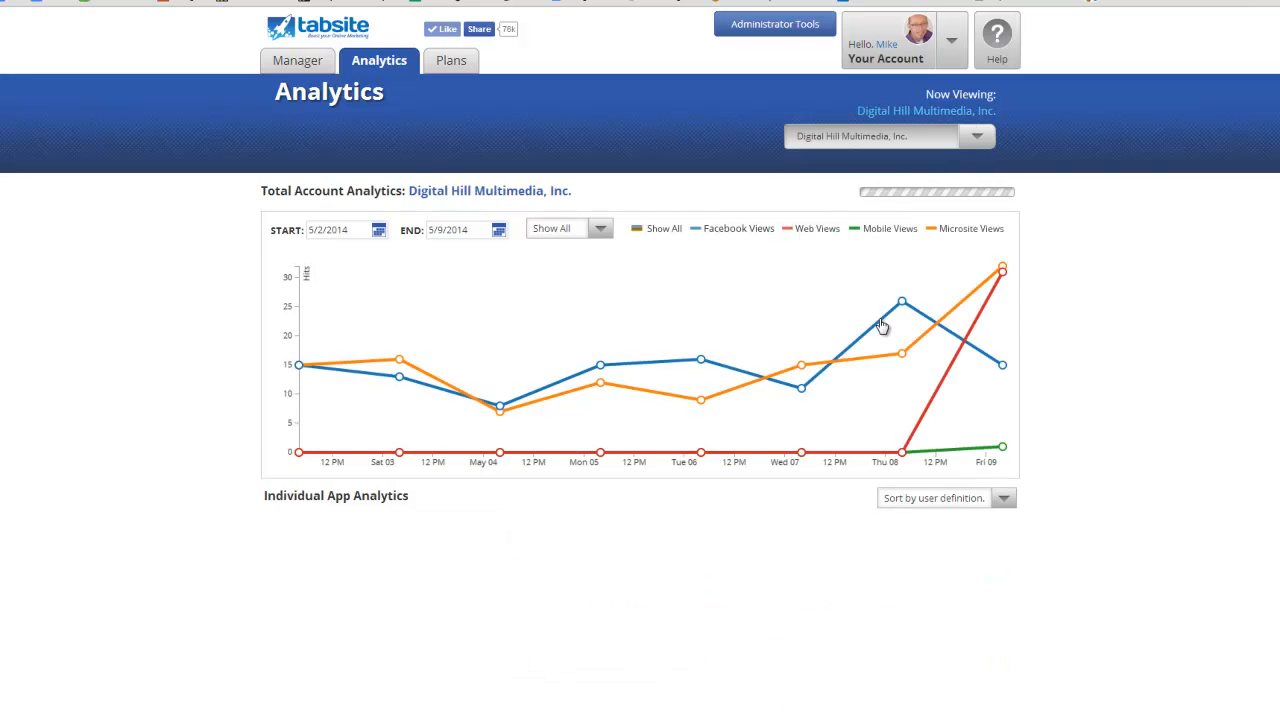
scroll(630, 280, "down", 1)
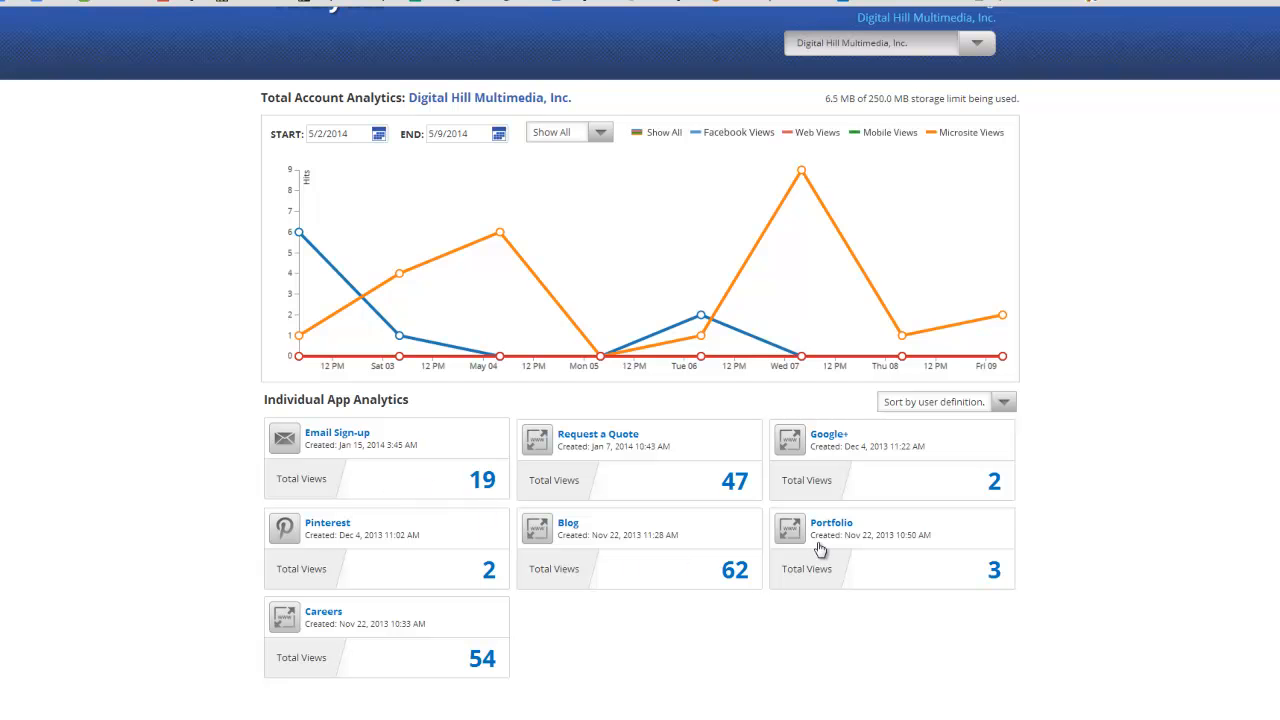
scroll(476, 481, "up", 1)
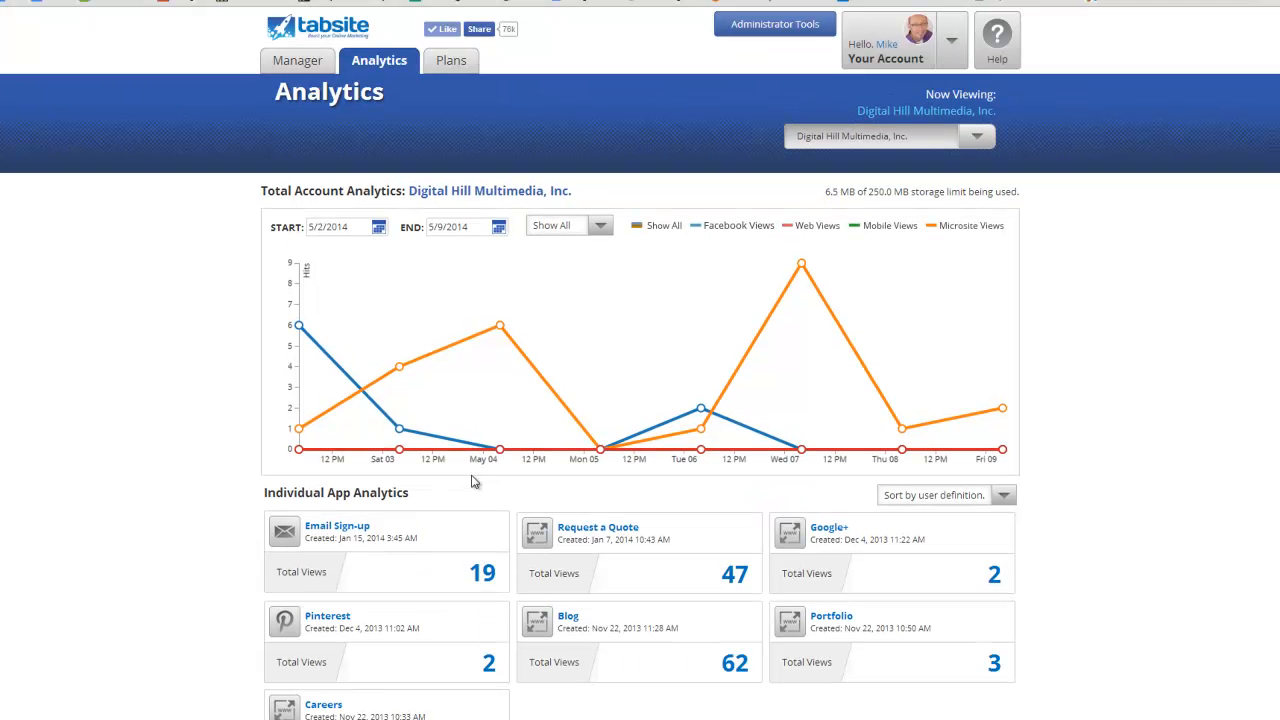
Return to the Manager and switch the viewed account back to the one that holds the Photo Contest App
left_click(291, 64)
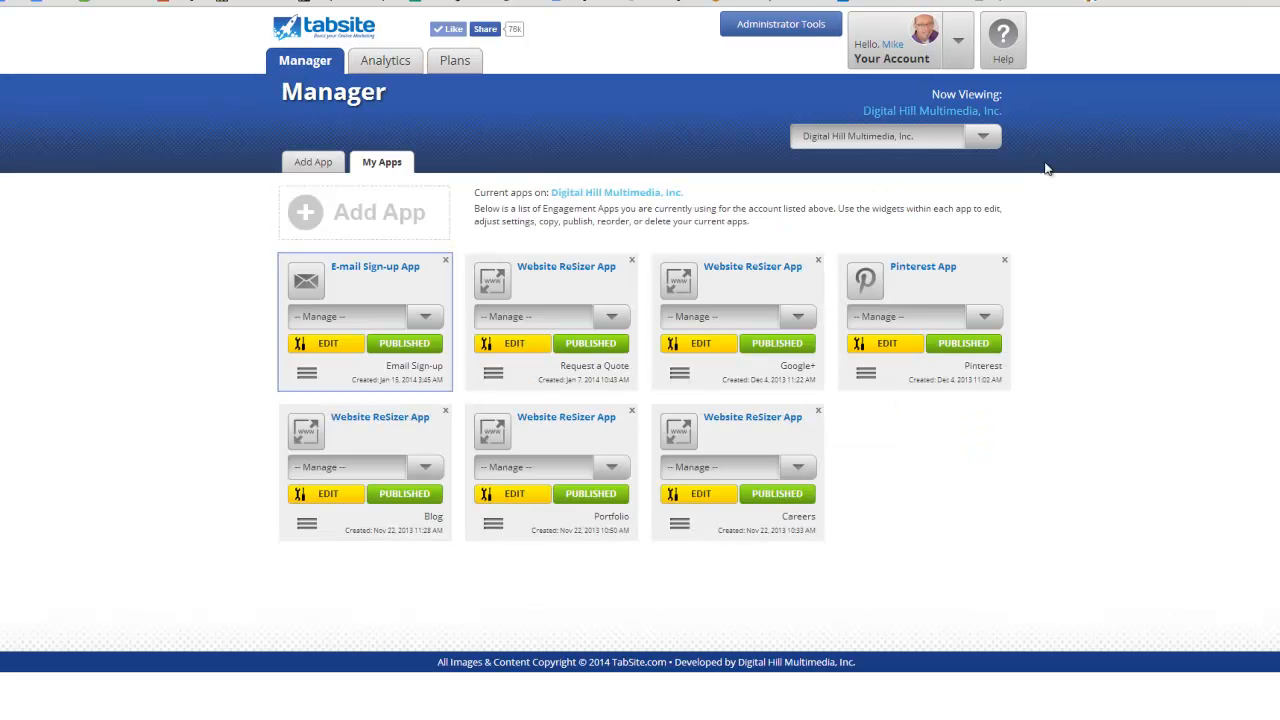
left_click(995, 142)
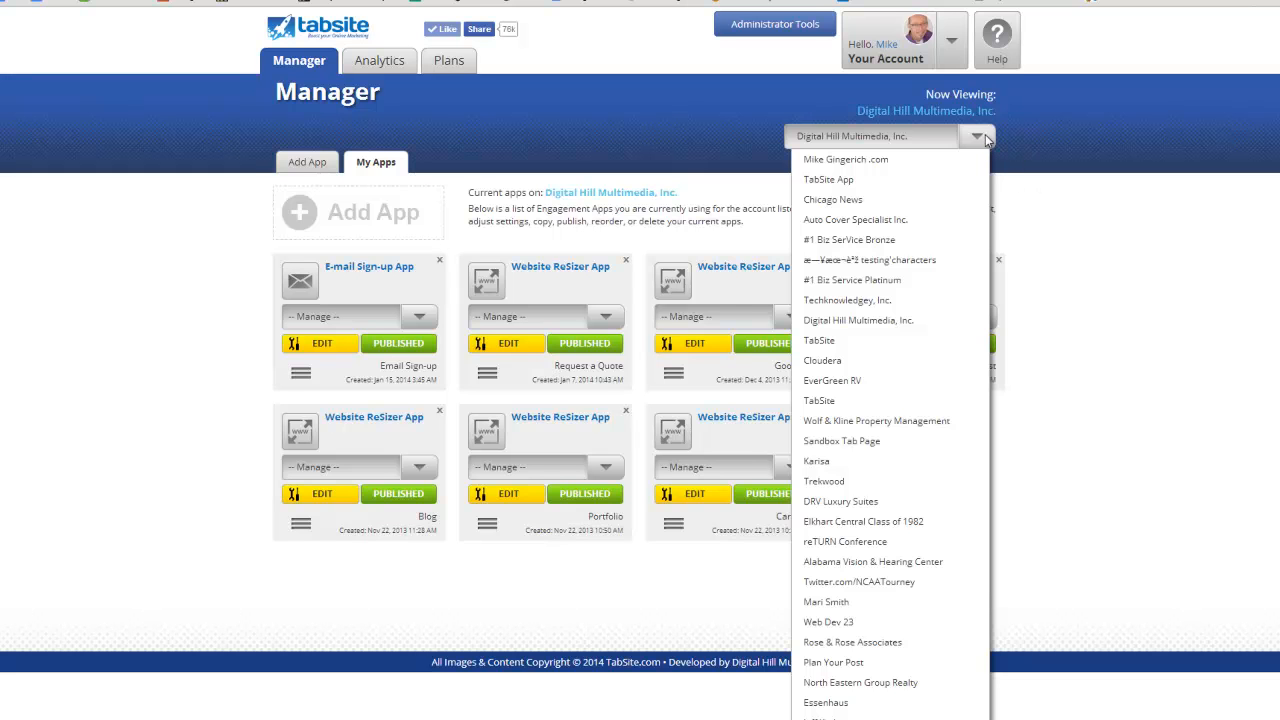
left_click(874, 162)
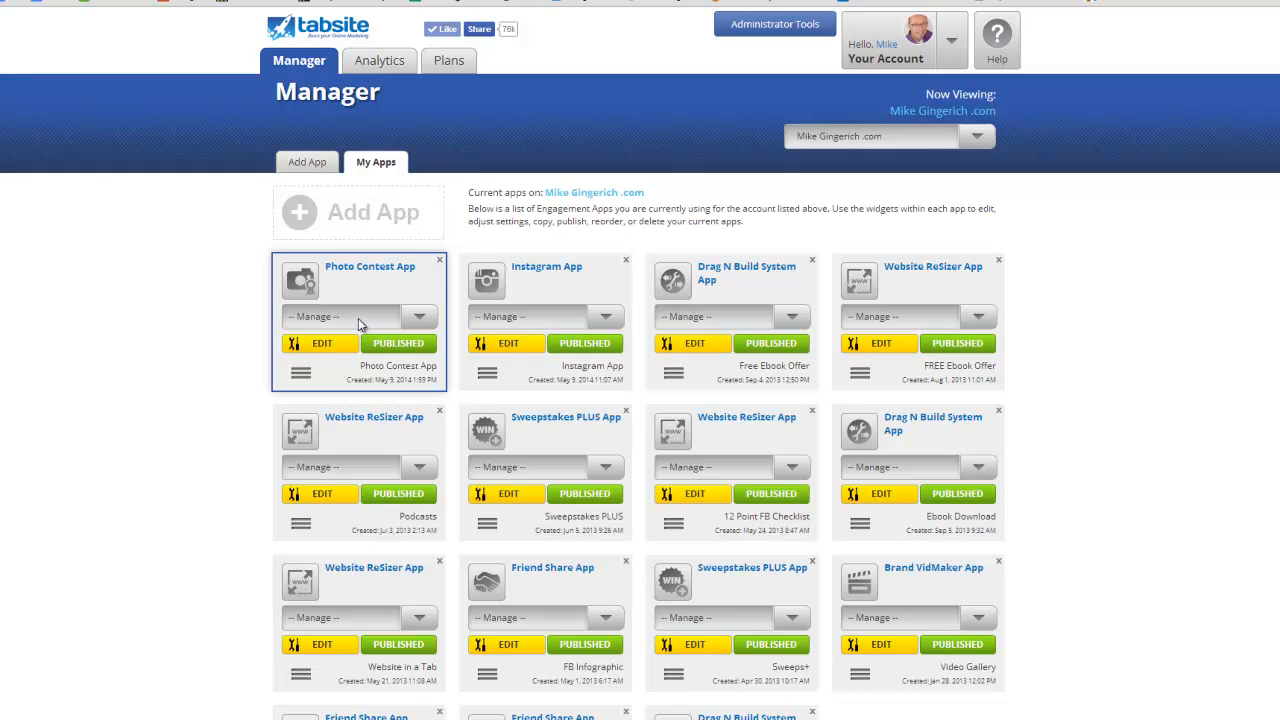
Open the Photo Contest App's Analytics overview for editing, and leave the editor discarding any changes
left_click(328, 344)
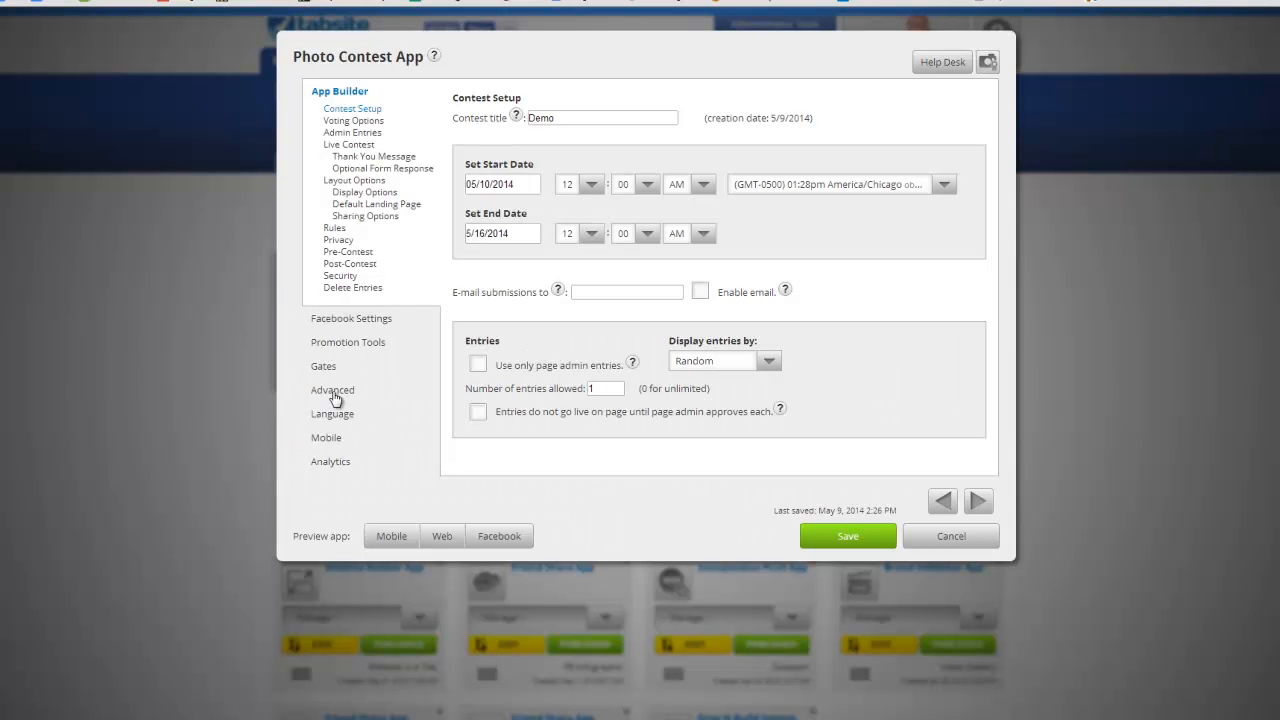
left_click(343, 465)
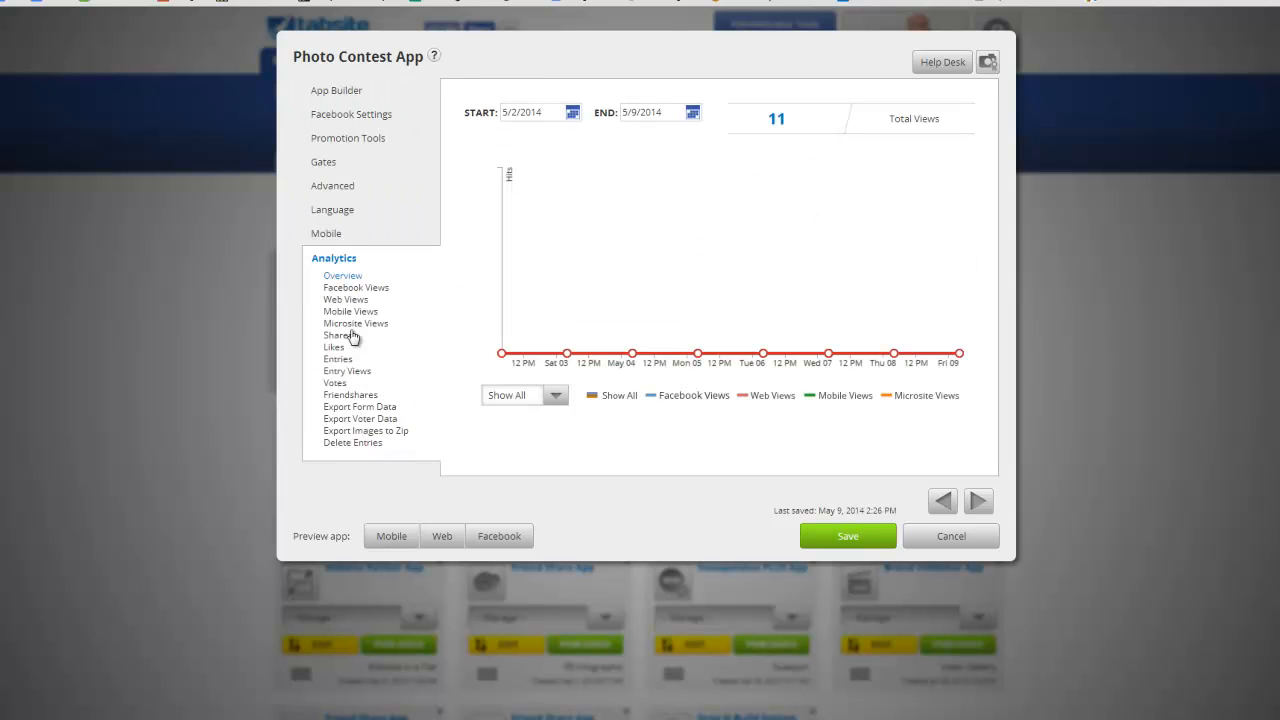
left_click(970, 543)
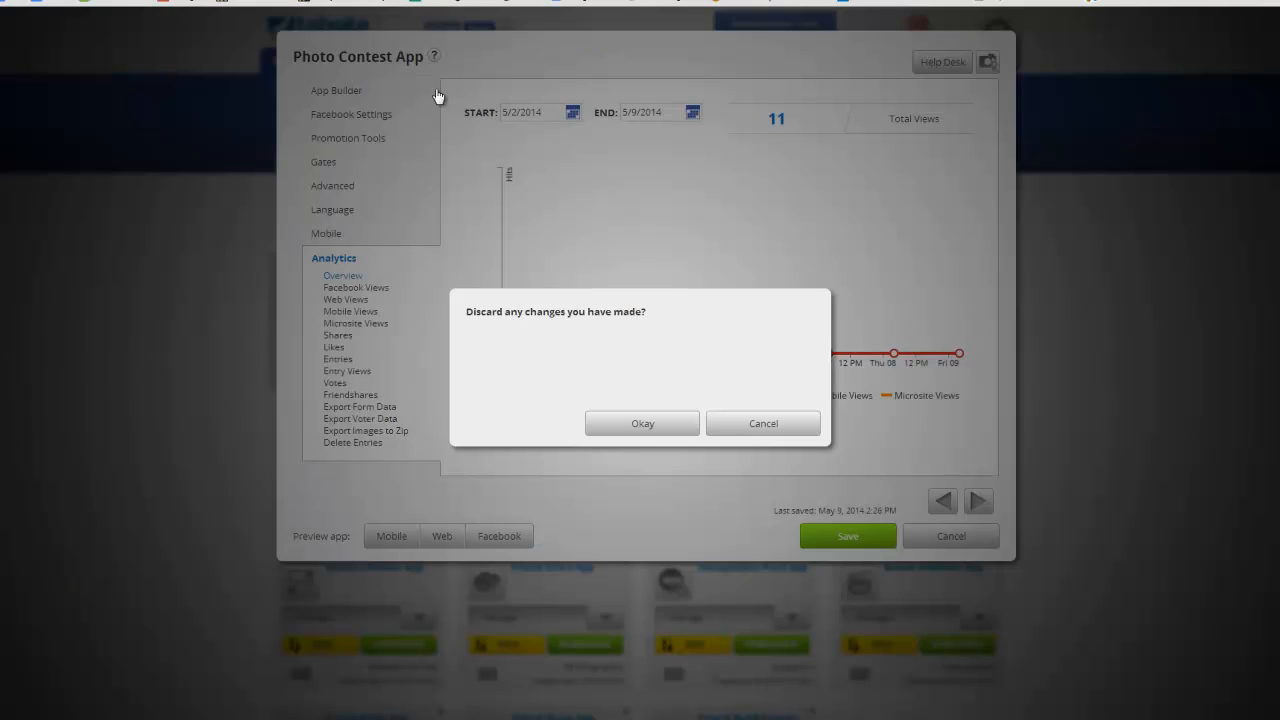
left_click(643, 424)
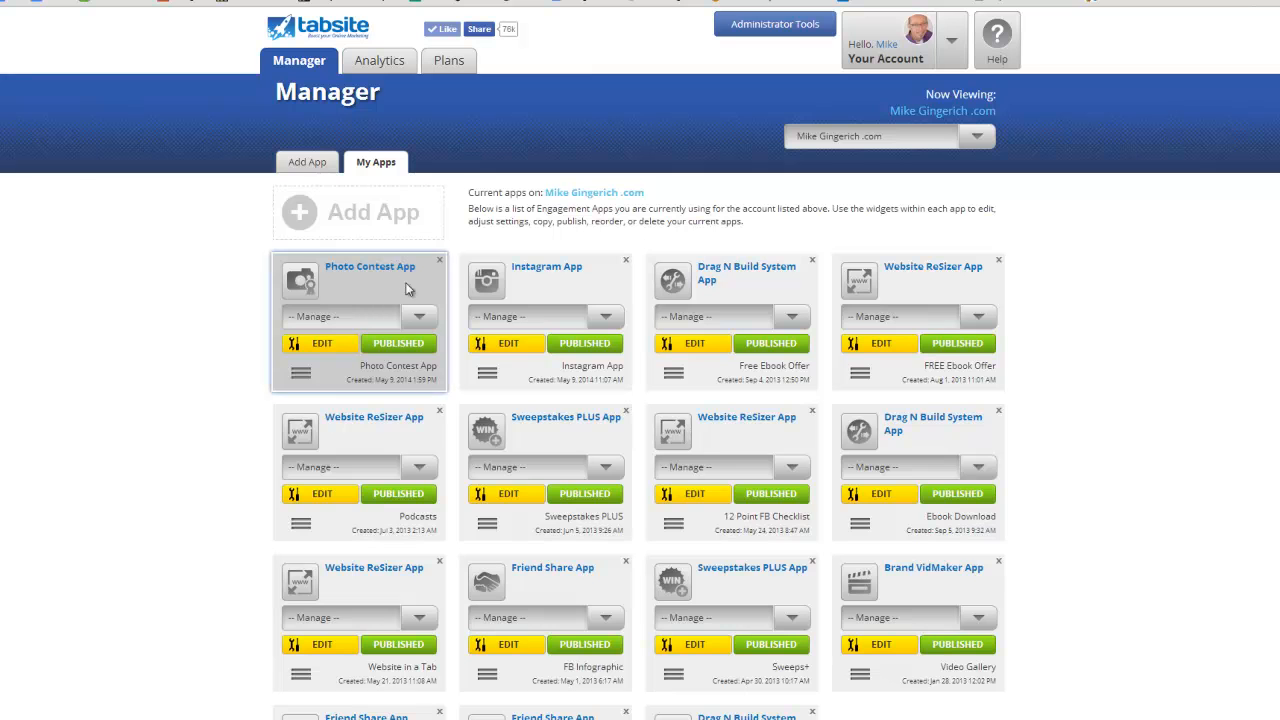
Move the Instagram App ahead of the Photo Contest App in the app list and open its Manage options
left_click_drag(491, 376, 296, 368)
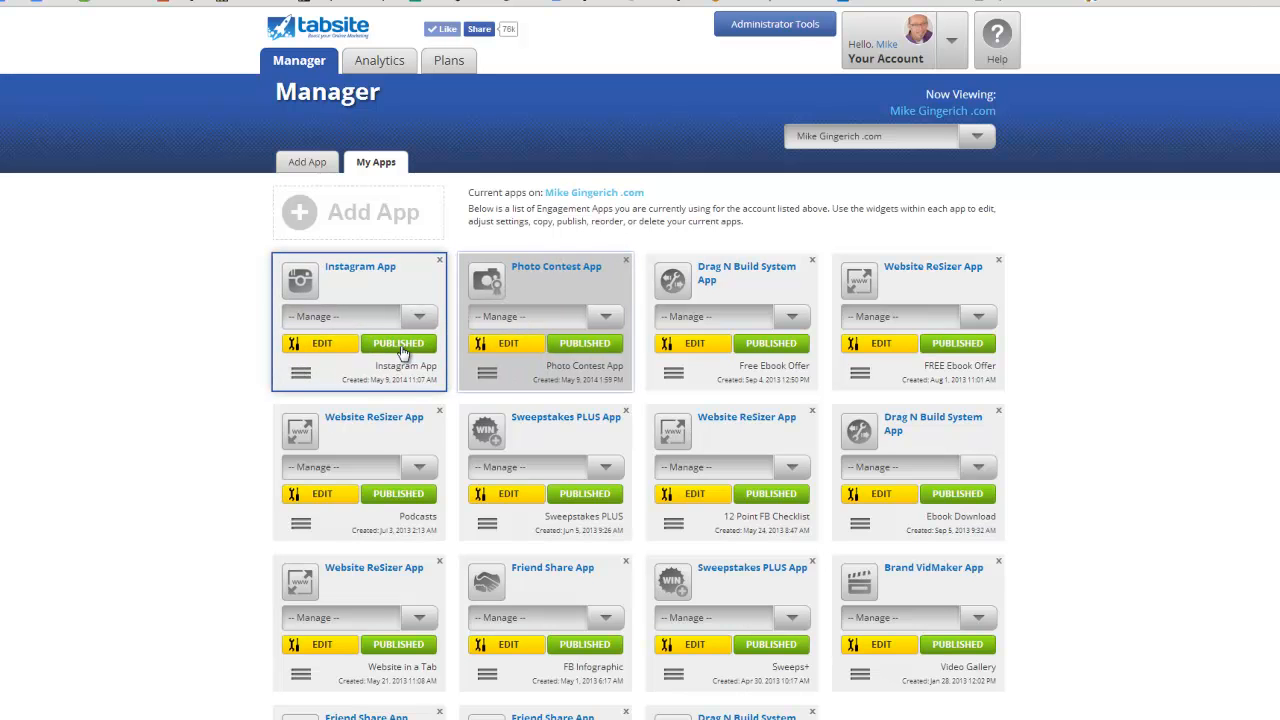
left_click(418, 317)
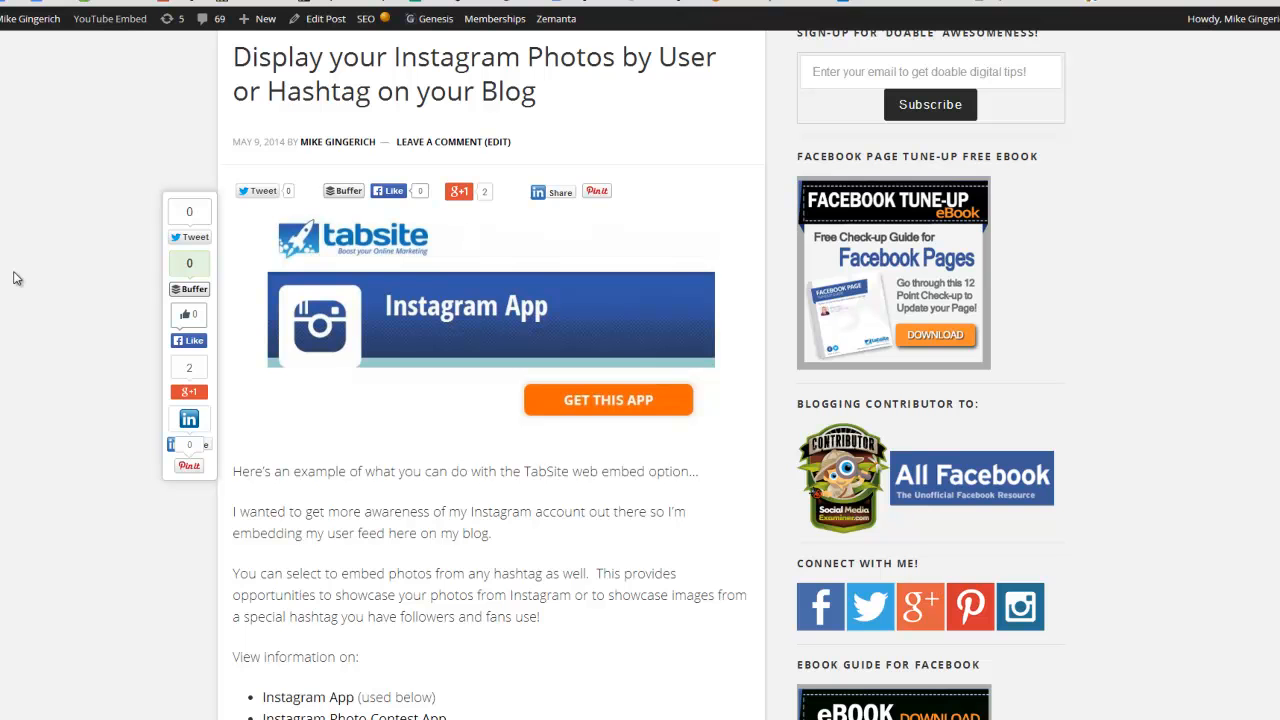
Examine the blog post about displaying Instagram photos and the Instagram App feed embedded below its text
scroll(30, 270, "up", 3)
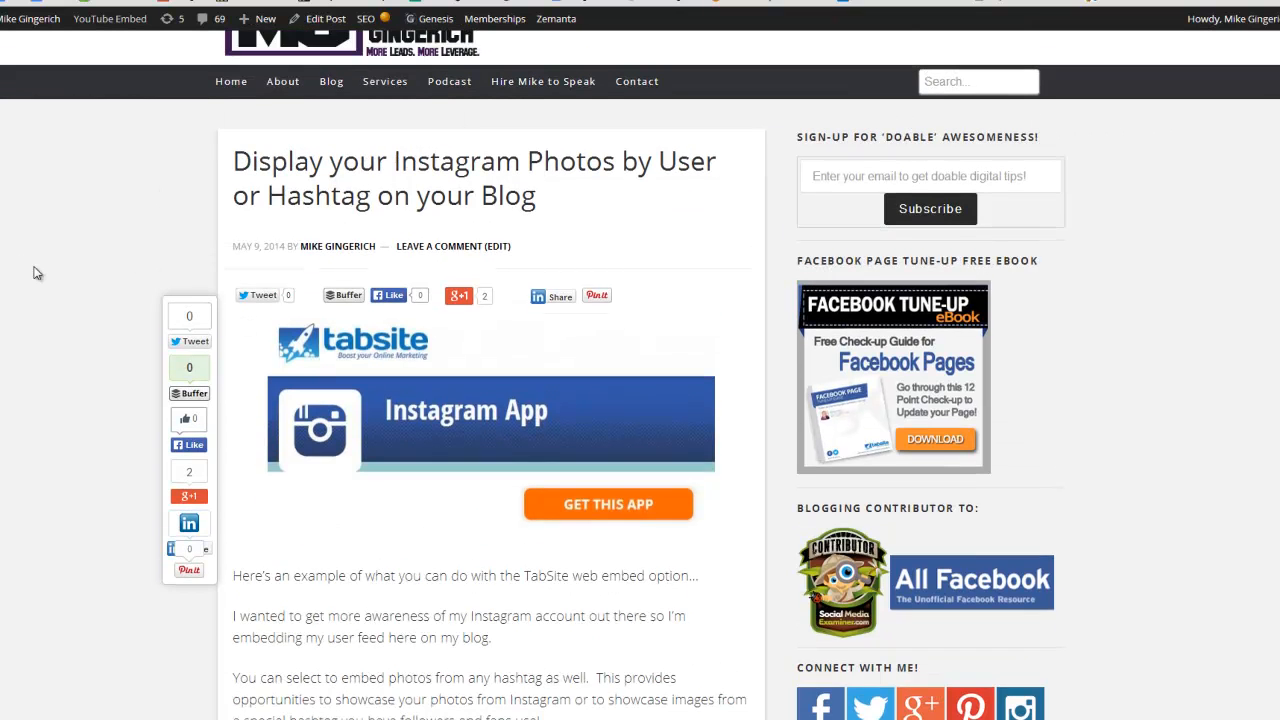
scroll(37, 272, "down", 4)
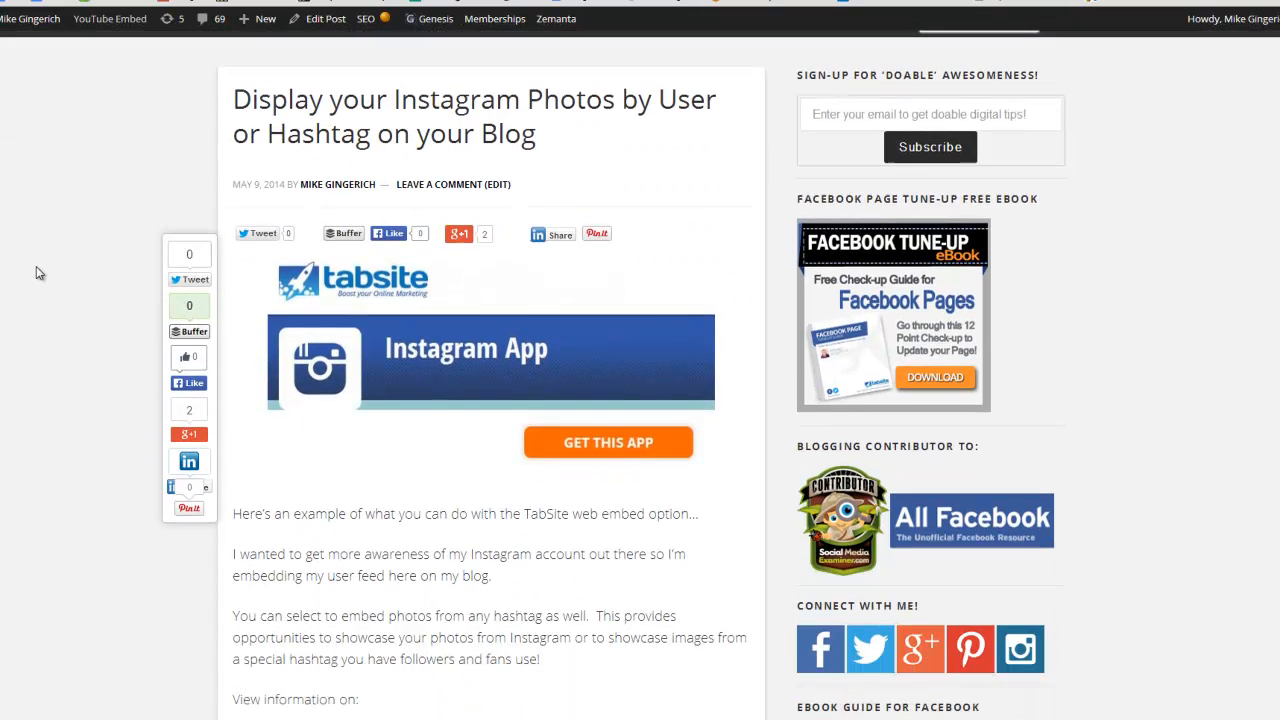
scroll(37, 272, "down", 2)
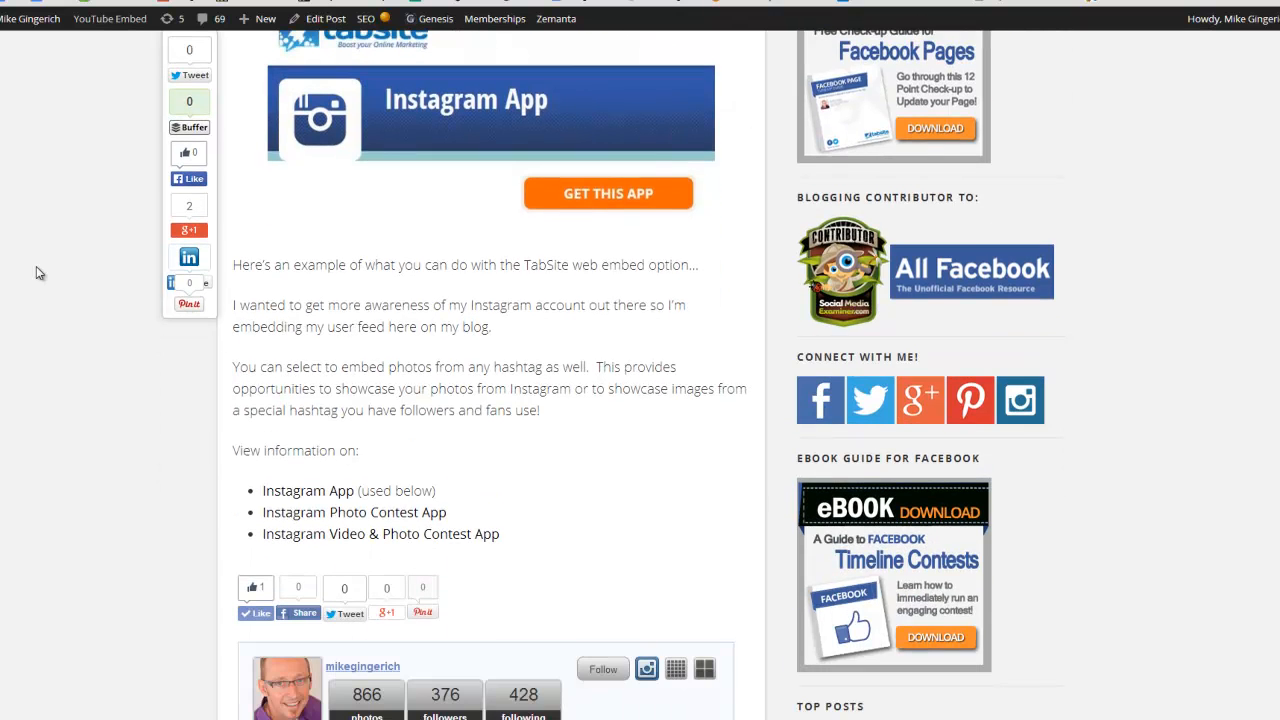
scroll(37, 272, "down", 3)
scroll(37, 272, "down", 2)
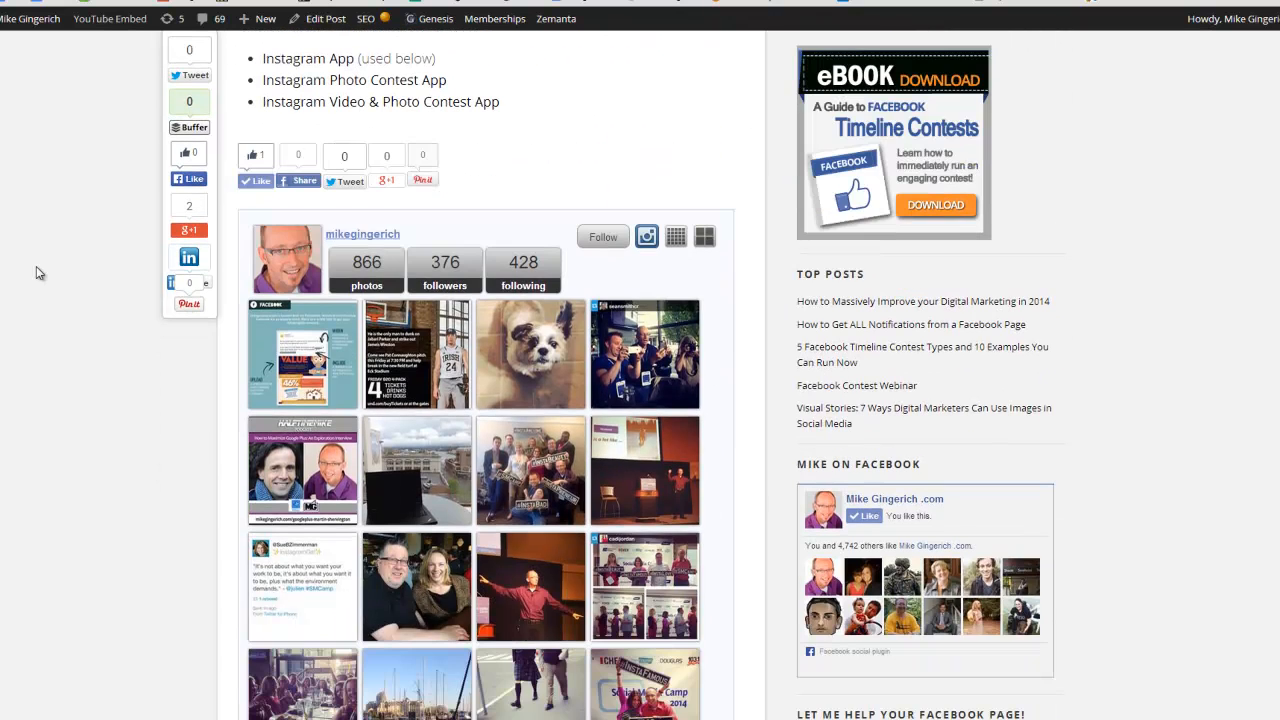
scroll(37, 272, "down", 1)
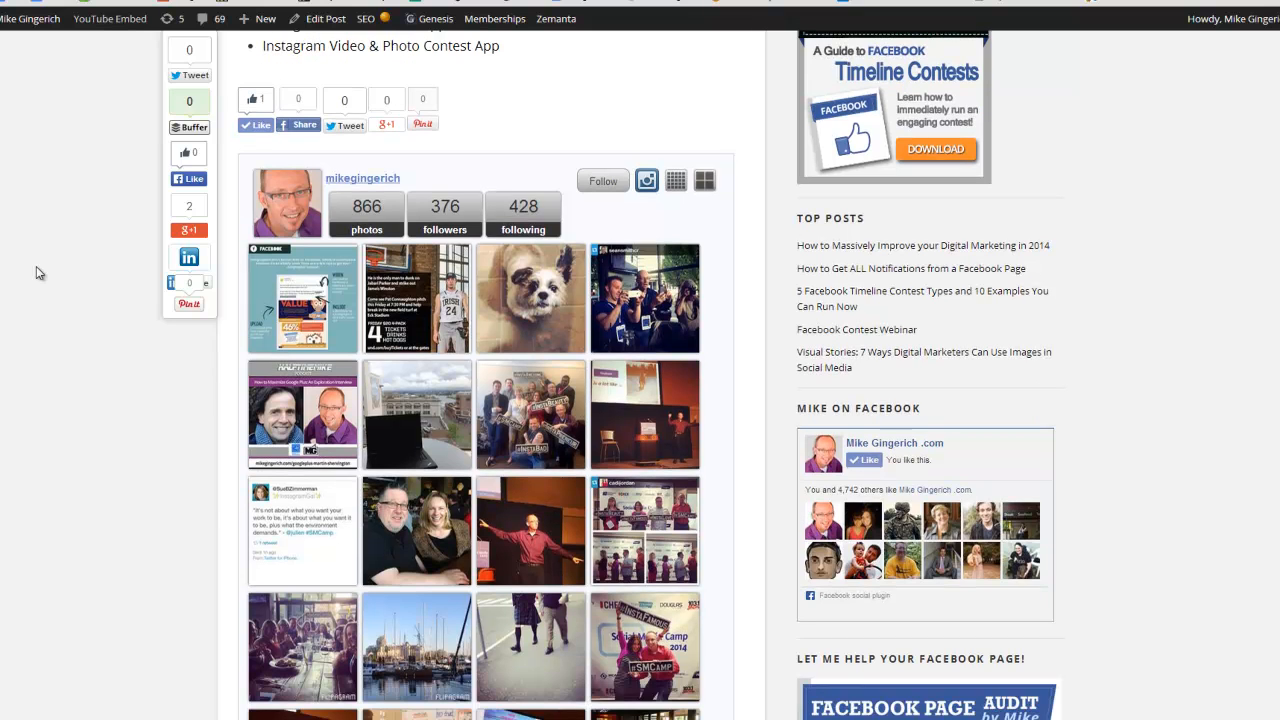
scroll(37, 272, "down", 1)
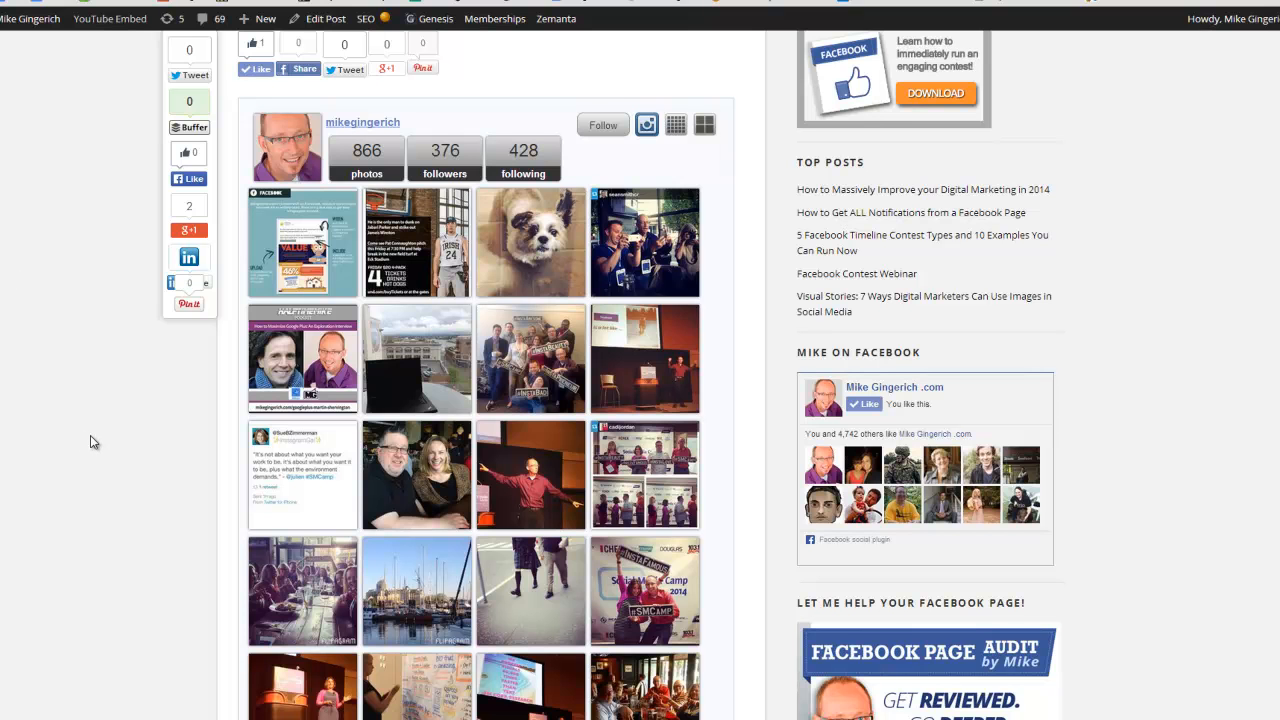
scroll(90, 441, "down", 1)
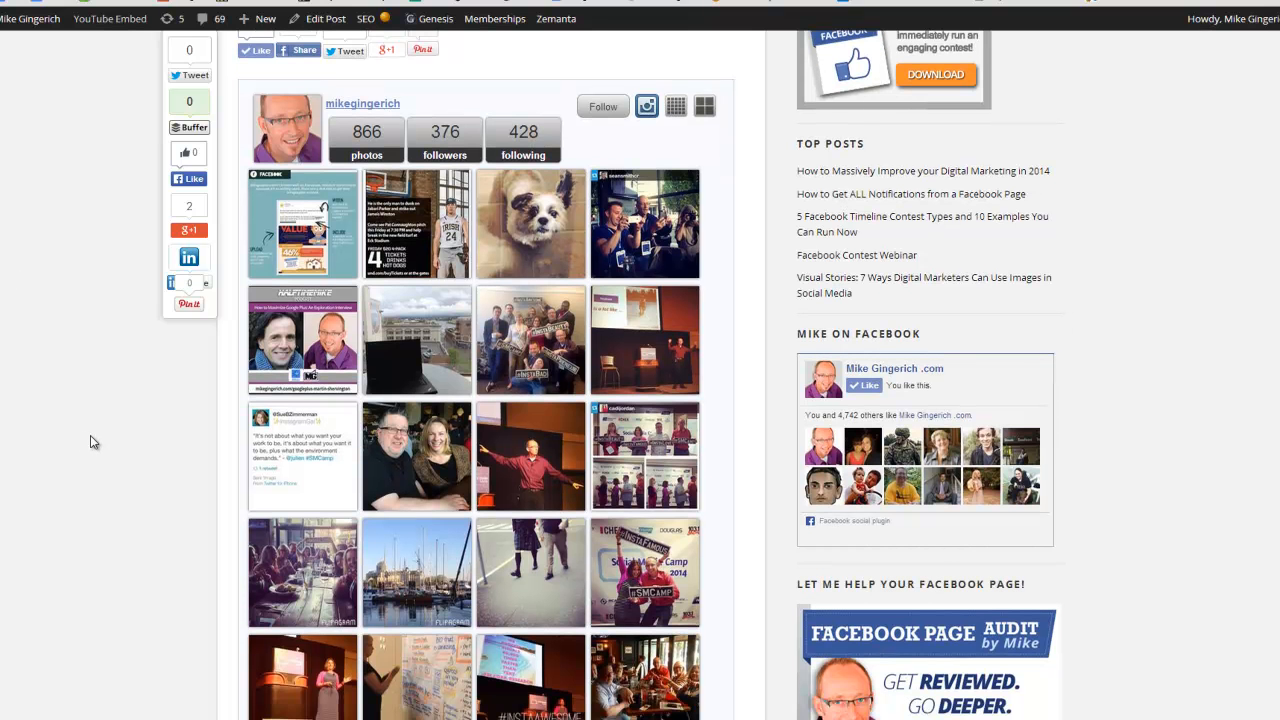
scroll(90, 442, "up", 1)
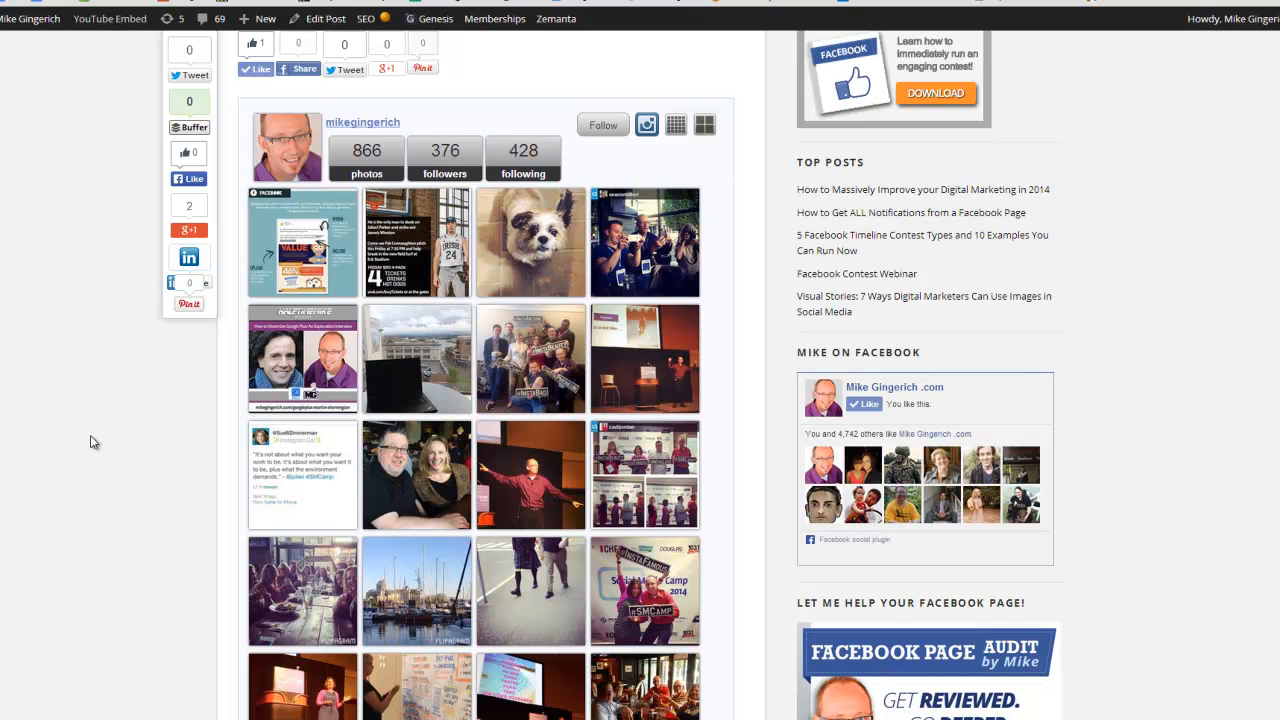
scroll(90, 441, "down", 2)
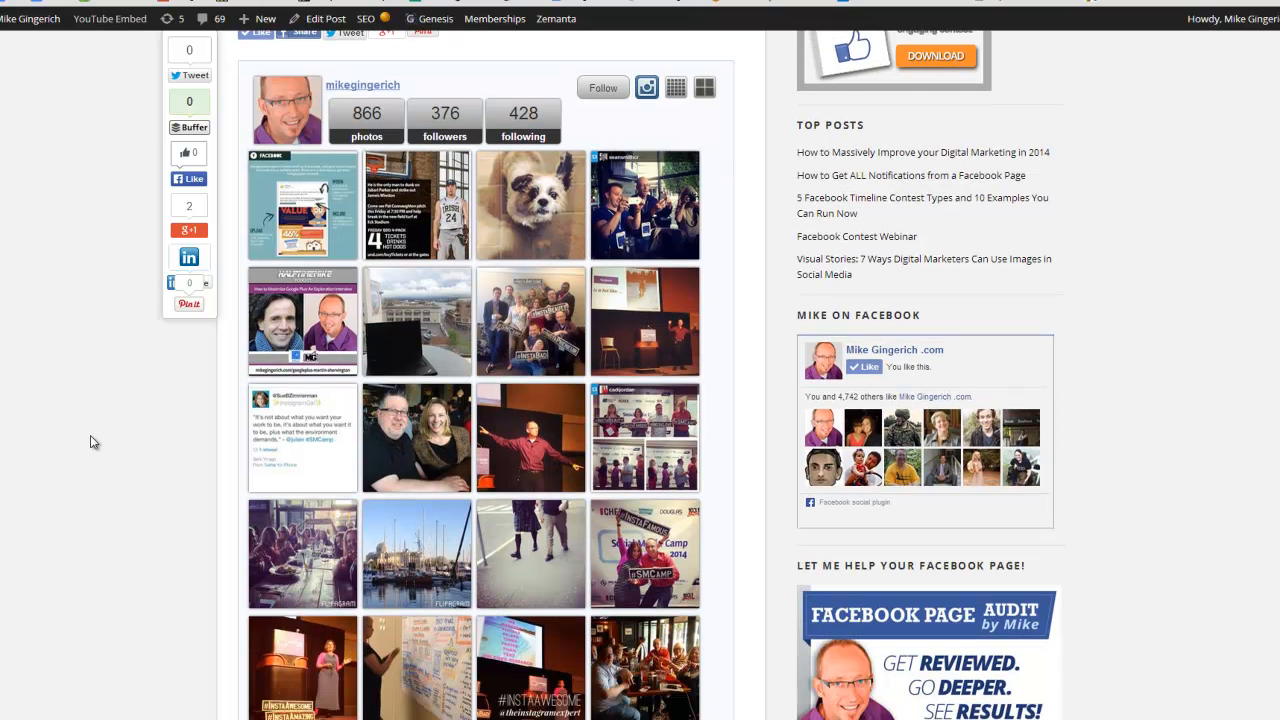
scroll(90, 441, "up", 3)
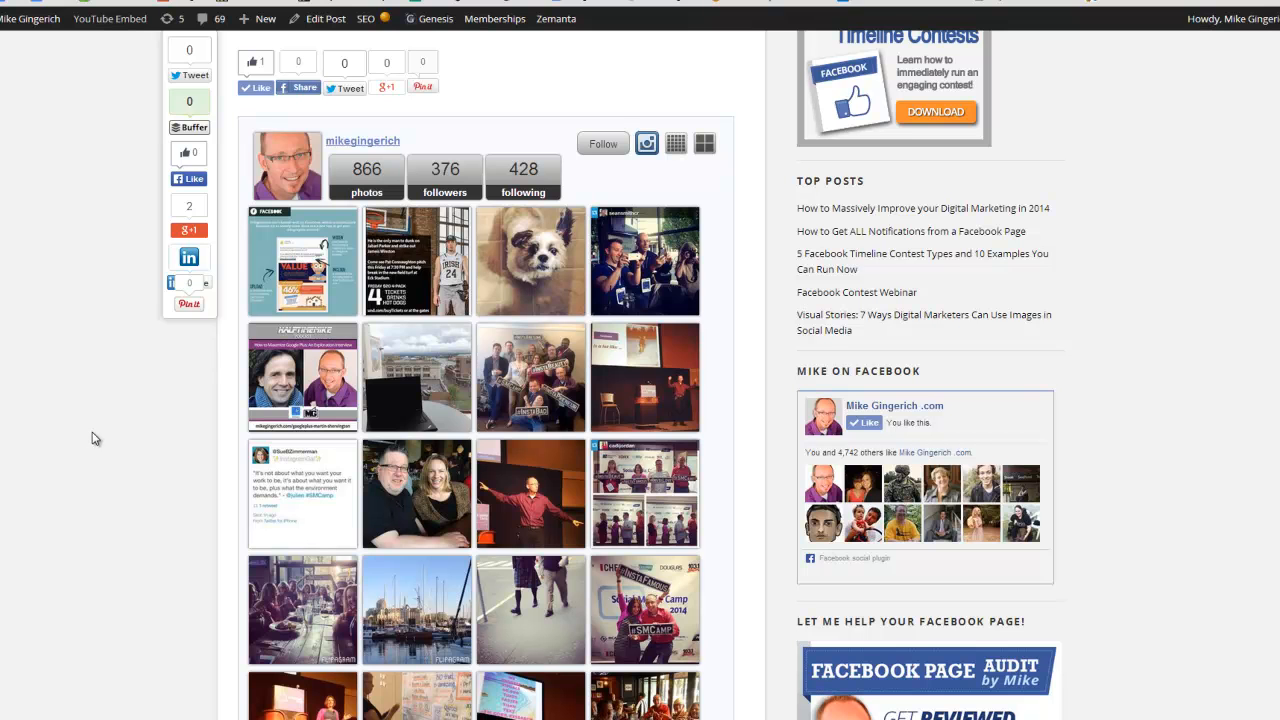
scroll(93, 438, "up", 4)
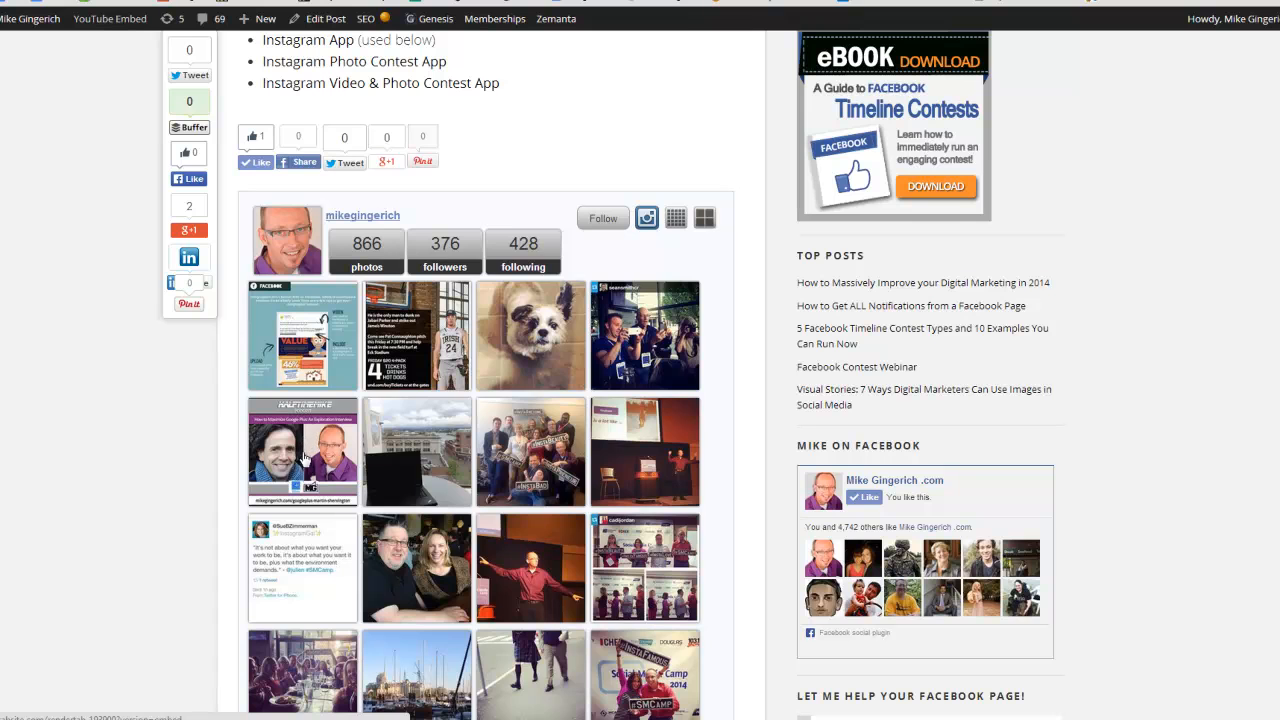
View the Google Plus podcast photo and the speaker group photo enlarged in the embedded Instagram feed, closing each one
left_click(305, 458)
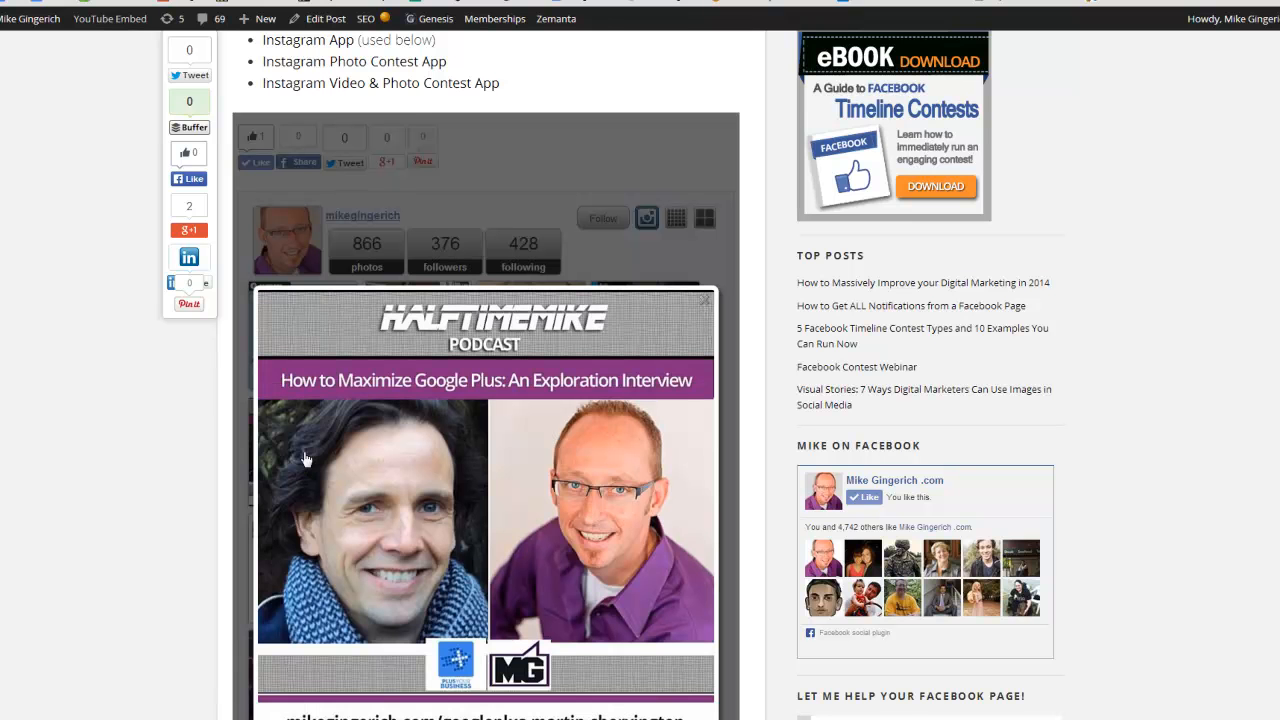
scroll(374, 388, "down", 2)
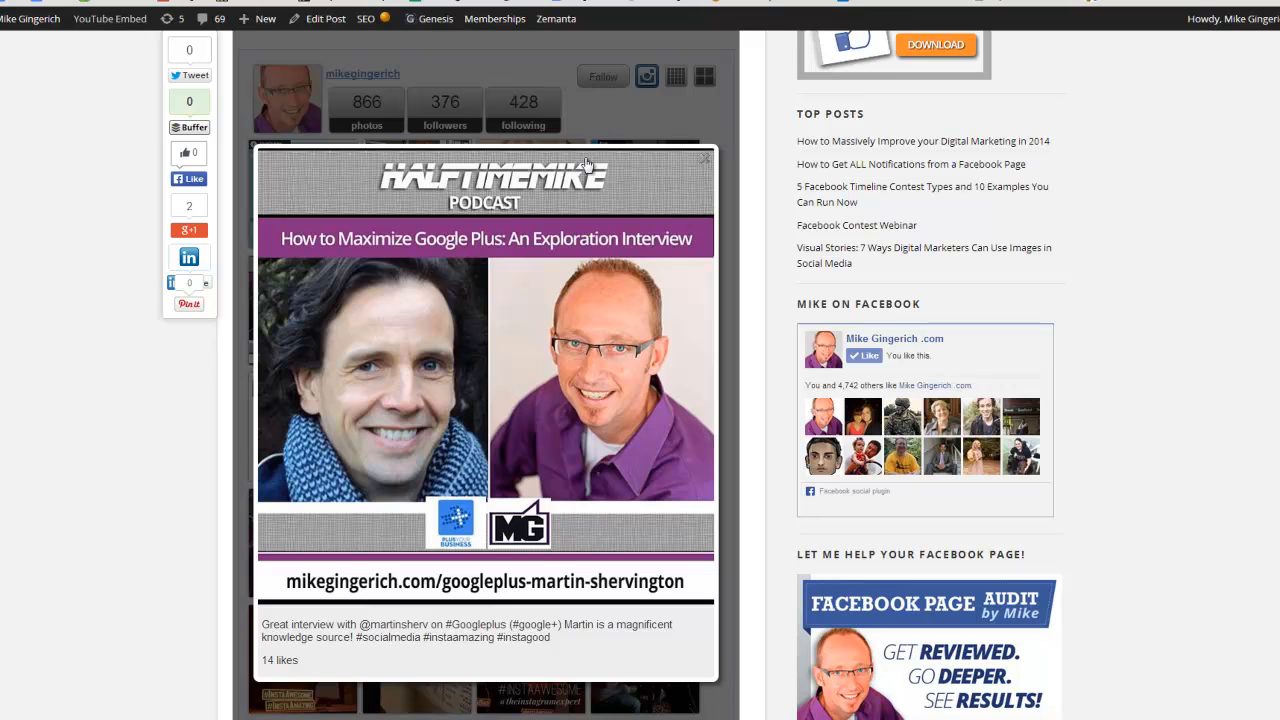
left_click(707, 161)
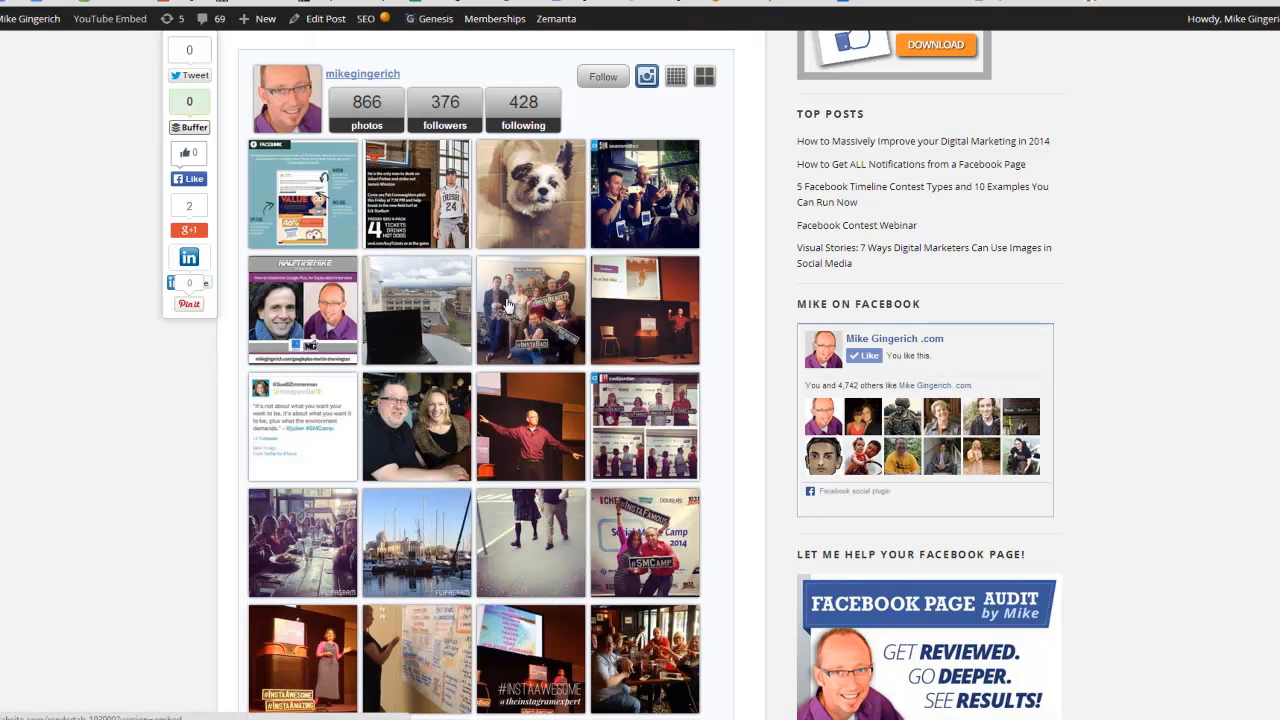
left_click(536, 314)
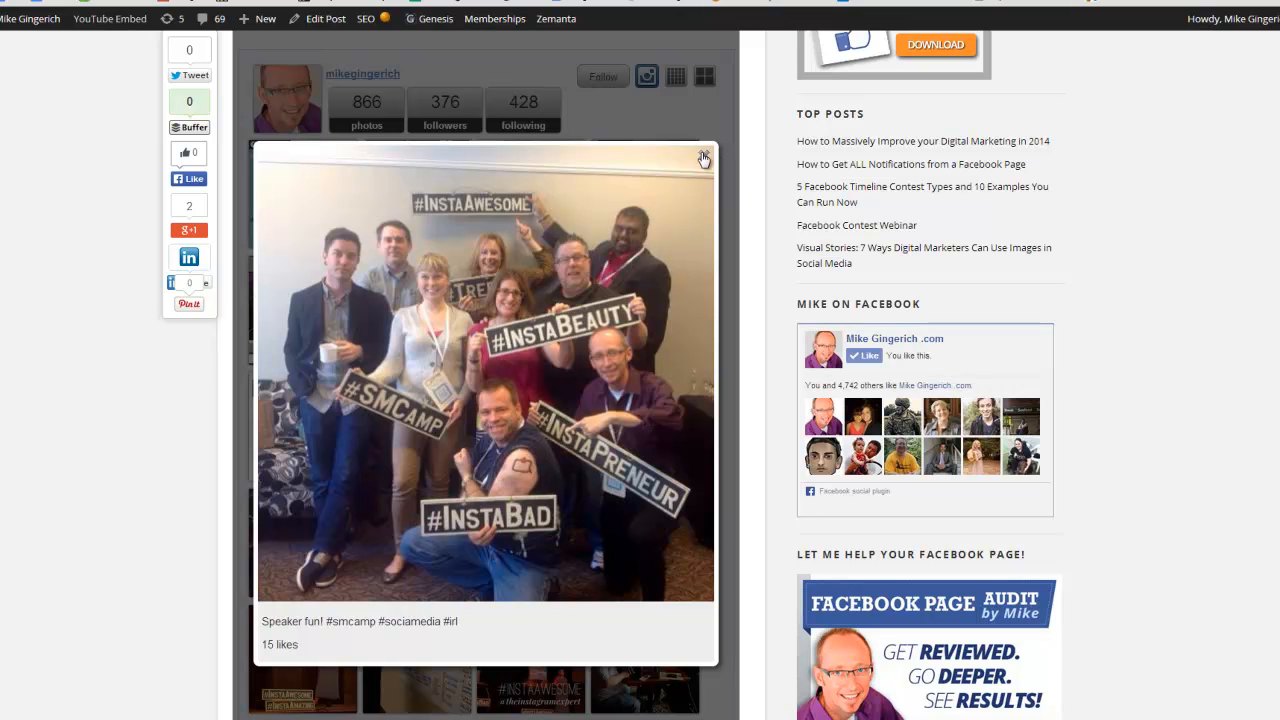
left_click(571, 316)
scroll(425, 432, "up", 2)
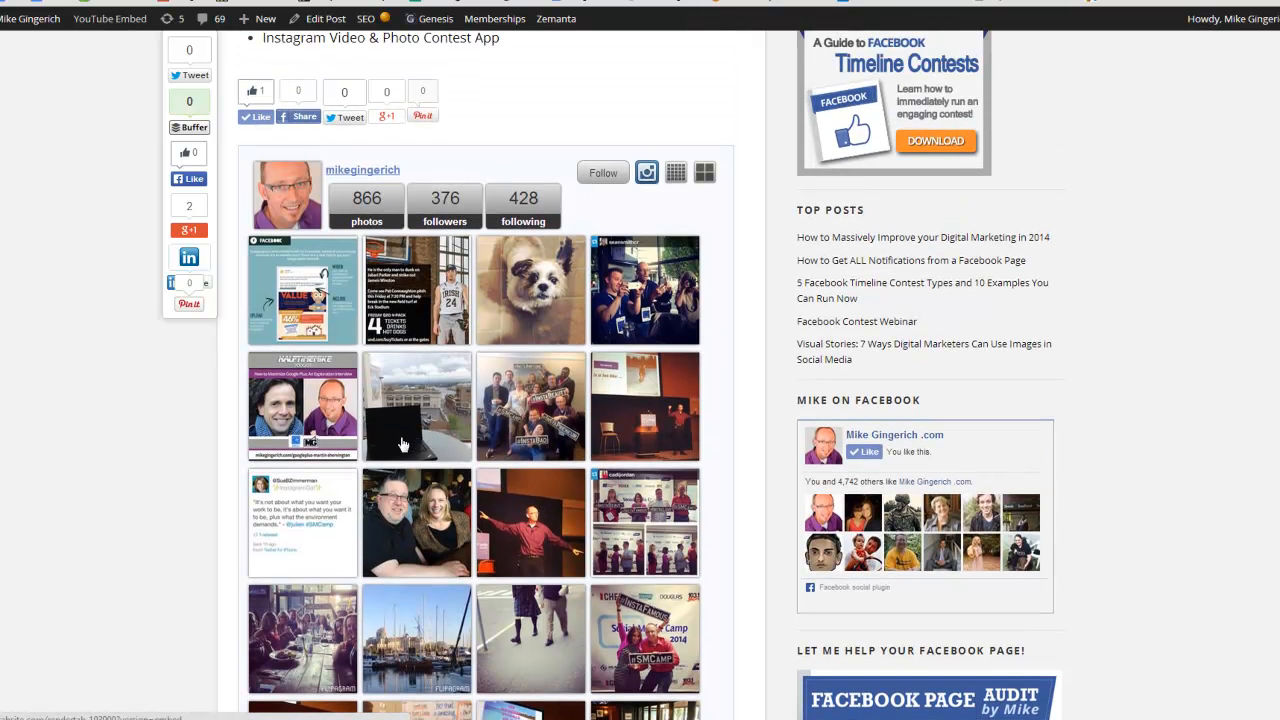
scroll(401, 444, "up", 1)
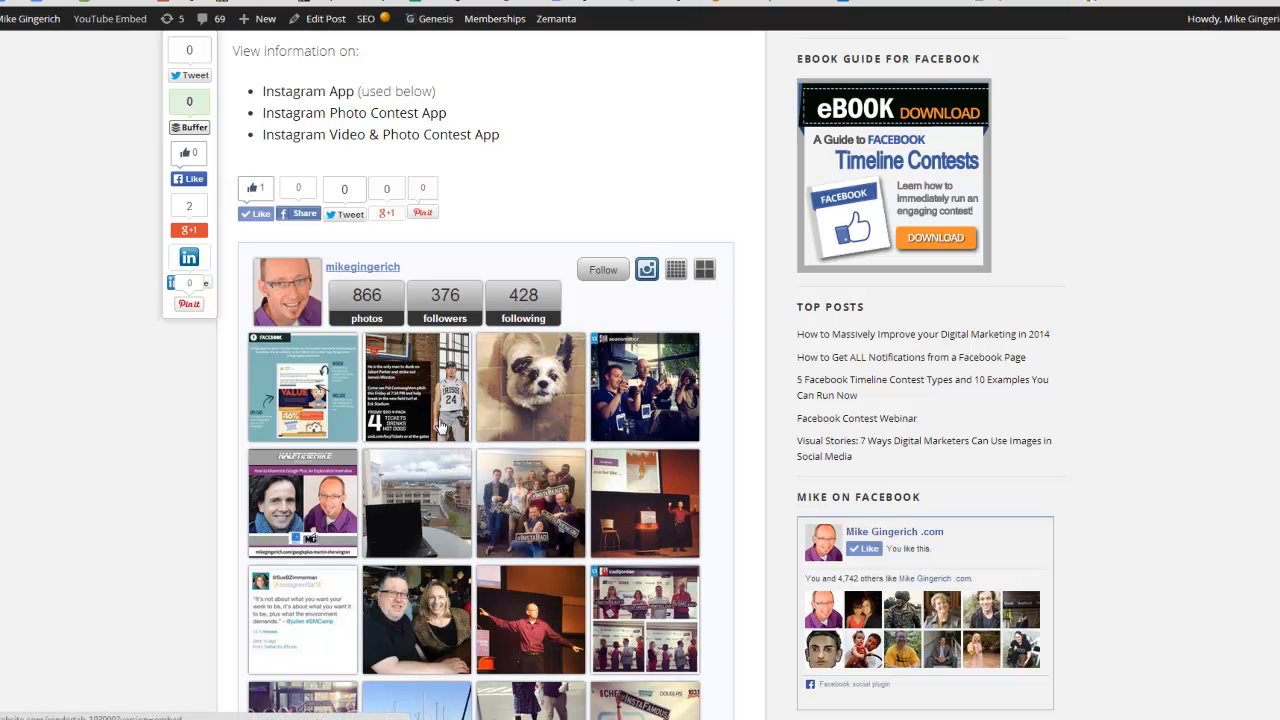
scroll(430, 432, "up", 1)
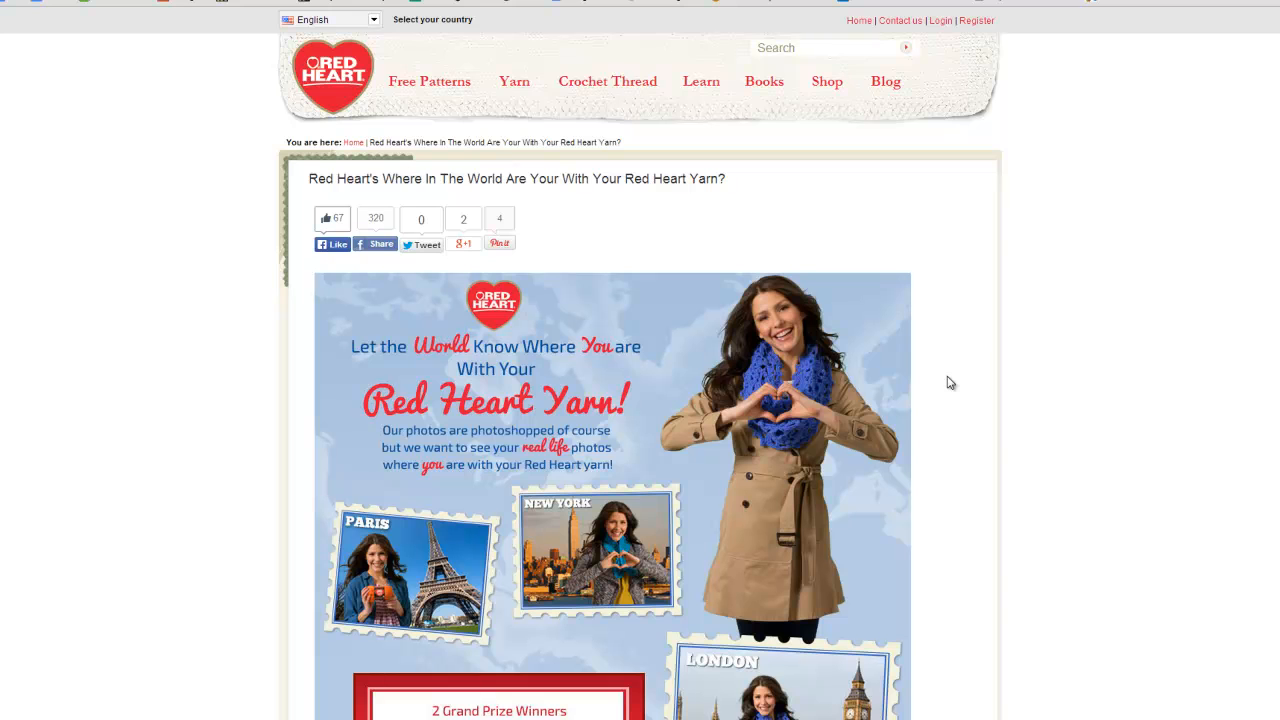
Examine the Red Heart Yarn photo contest page from its banner and prizes down to the Enter Challenge form
scroll(949, 382, "down", 1)
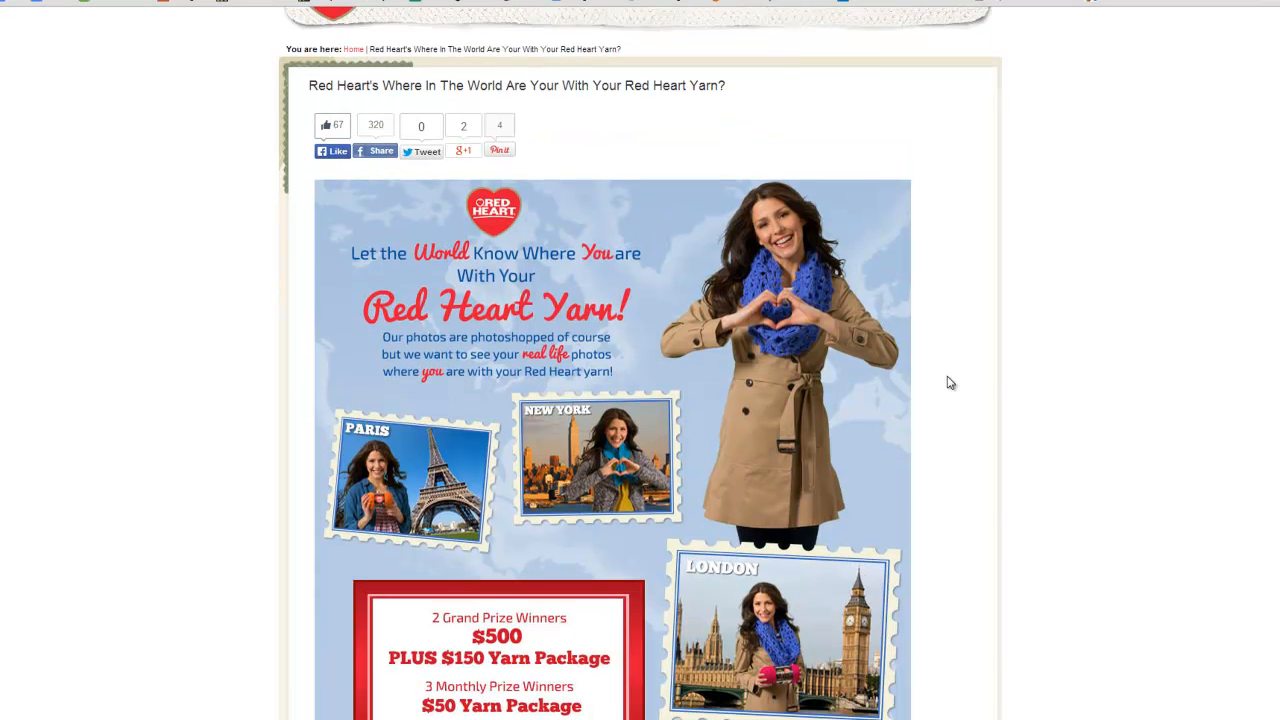
scroll(949, 382, "up", 1)
scroll(951, 381, "down", 2)
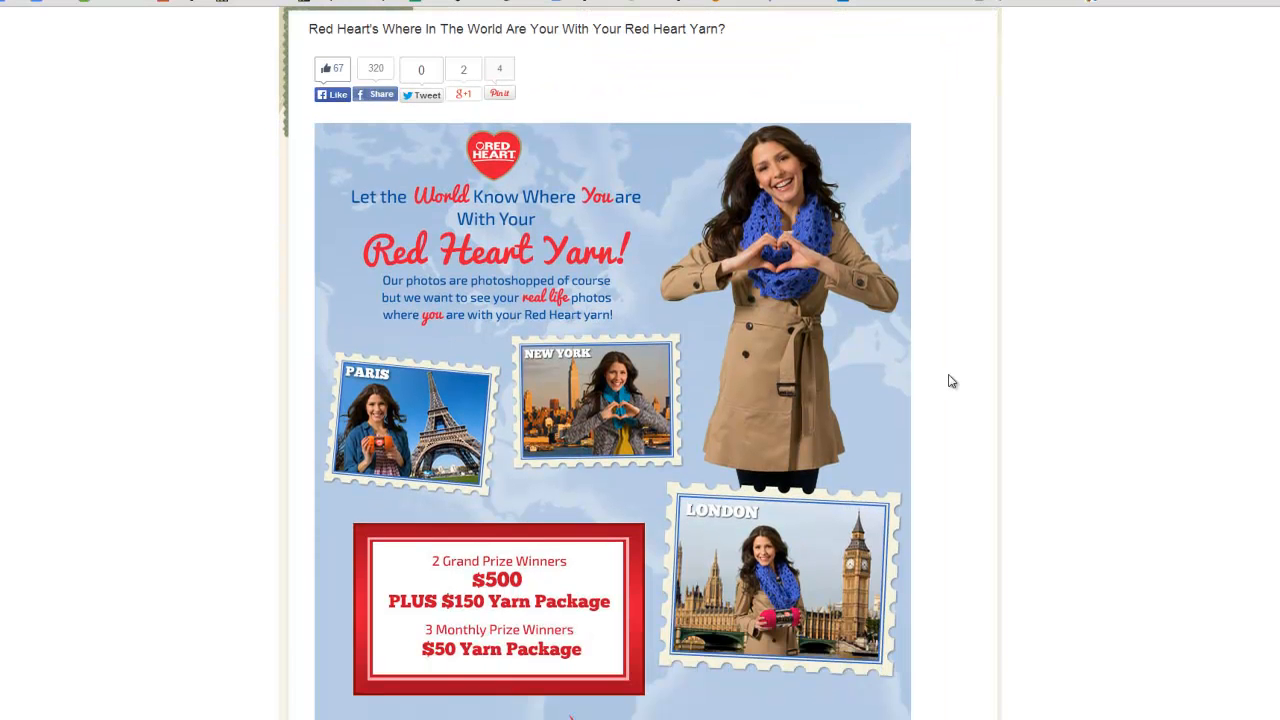
scroll(951, 381, "down", 1)
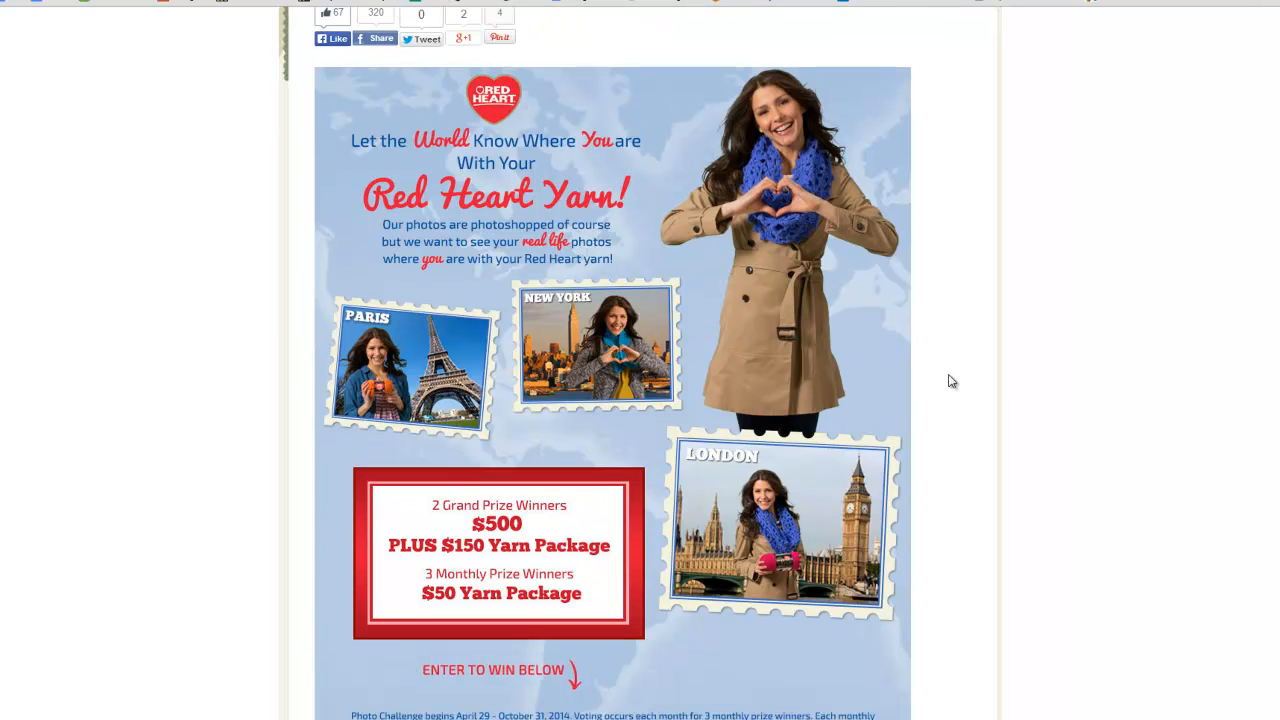
scroll(951, 381, "down", 2)
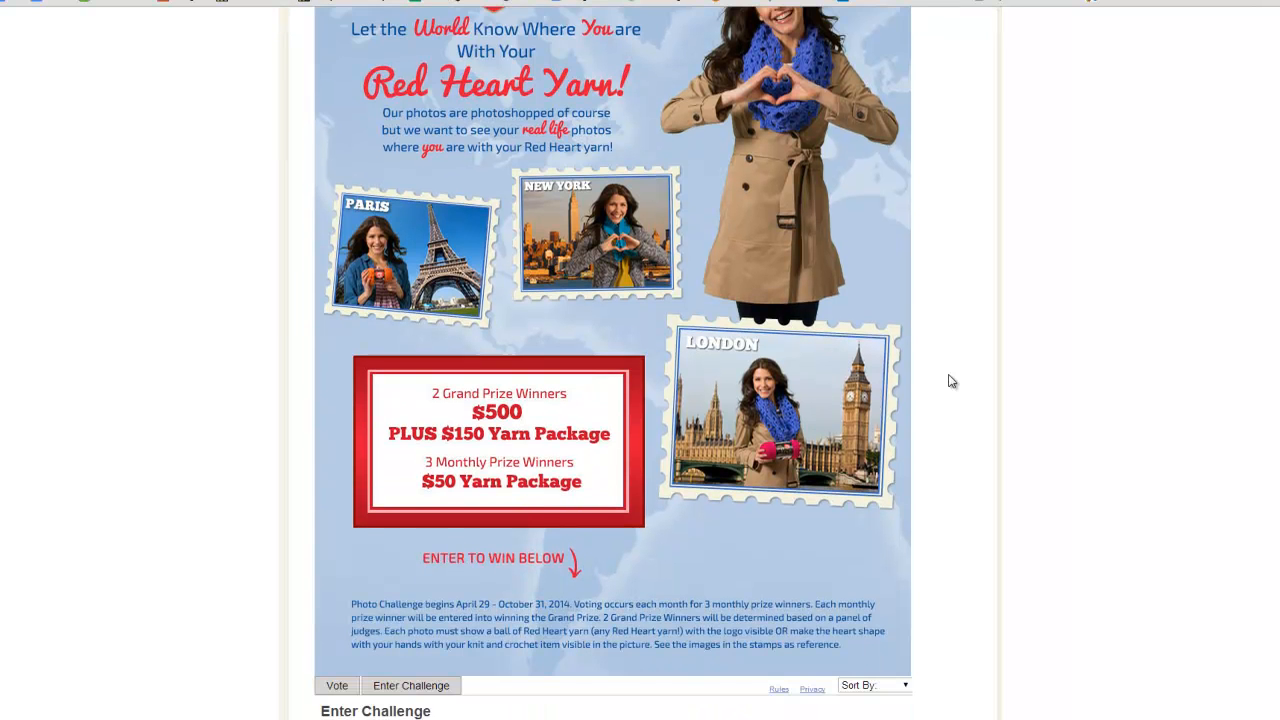
scroll(951, 381, "down", 5)
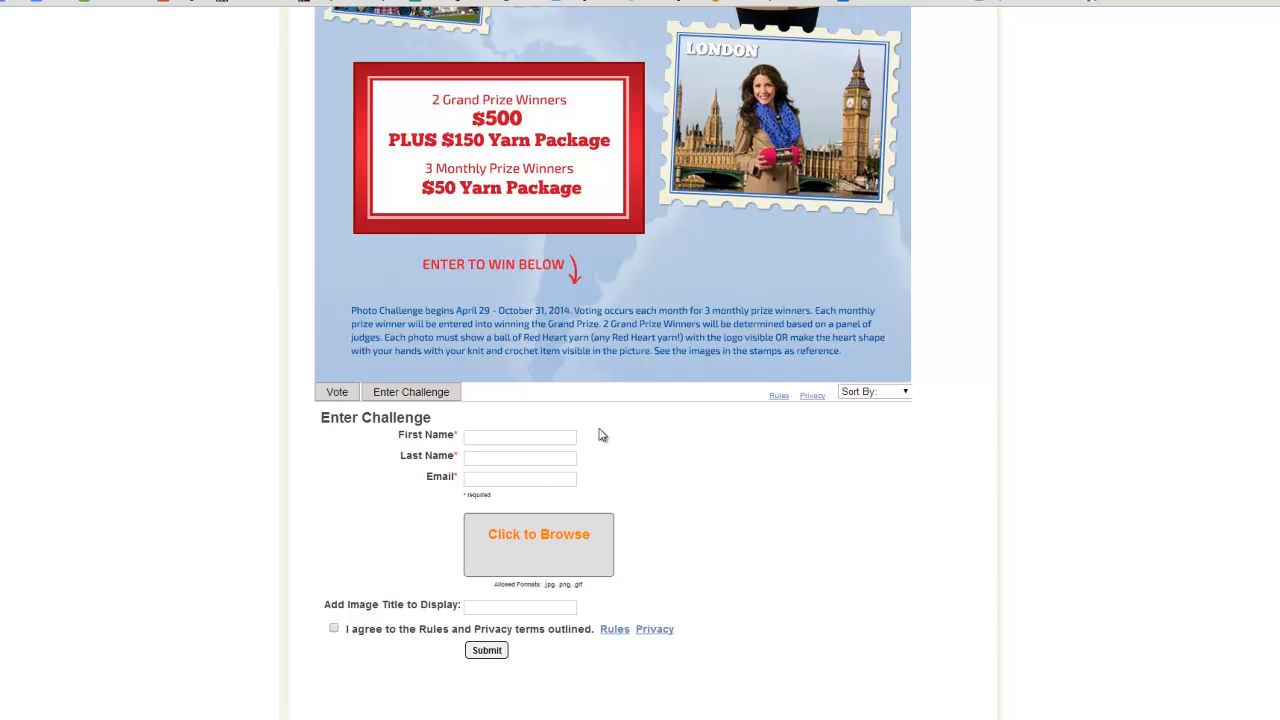
Show the Vote gallery of the Red Heart contest and look through the submitted photo entries
left_click(338, 392)
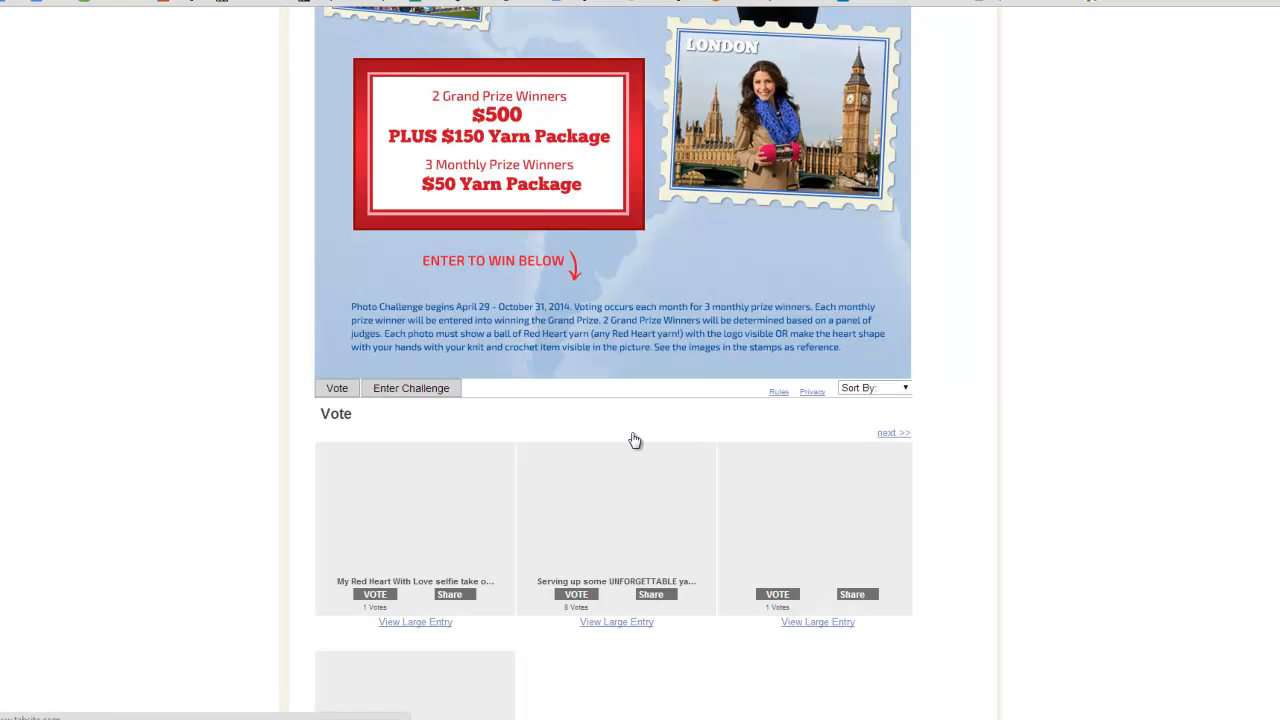
scroll(672, 422, "down", 2)
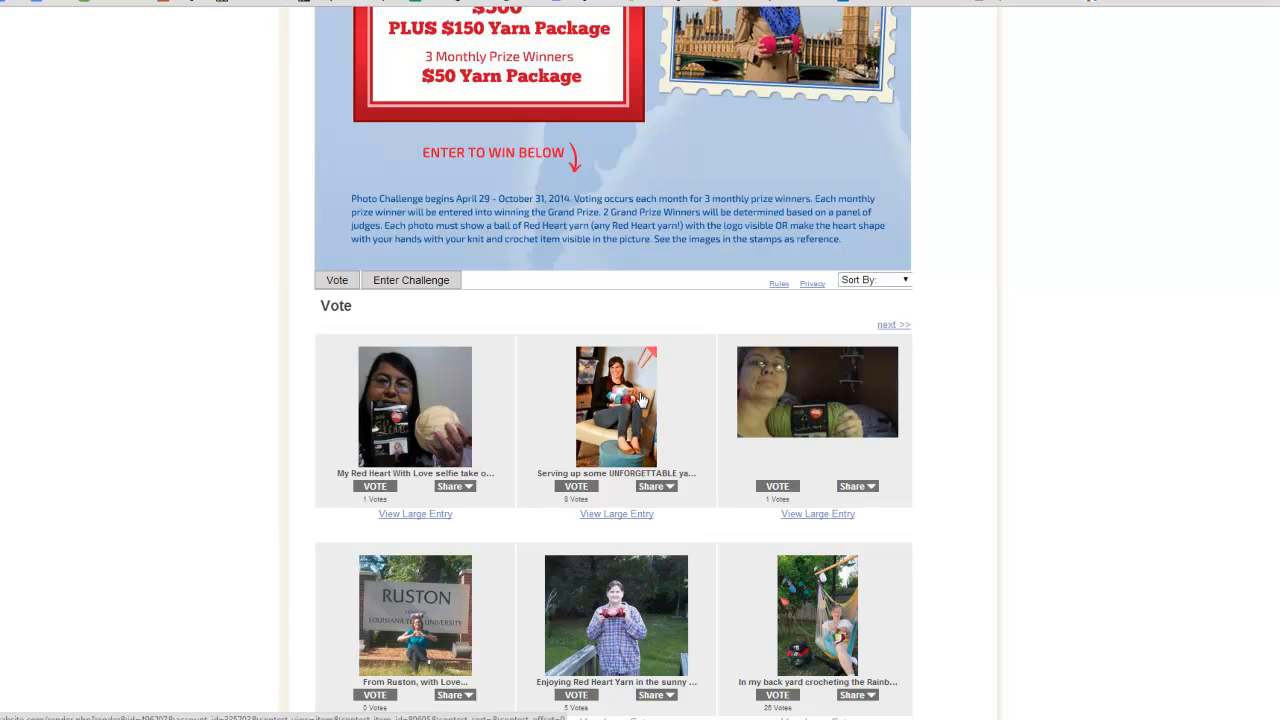
scroll(527, 322, "down", 1)
scroll(529, 328, "down", 2)
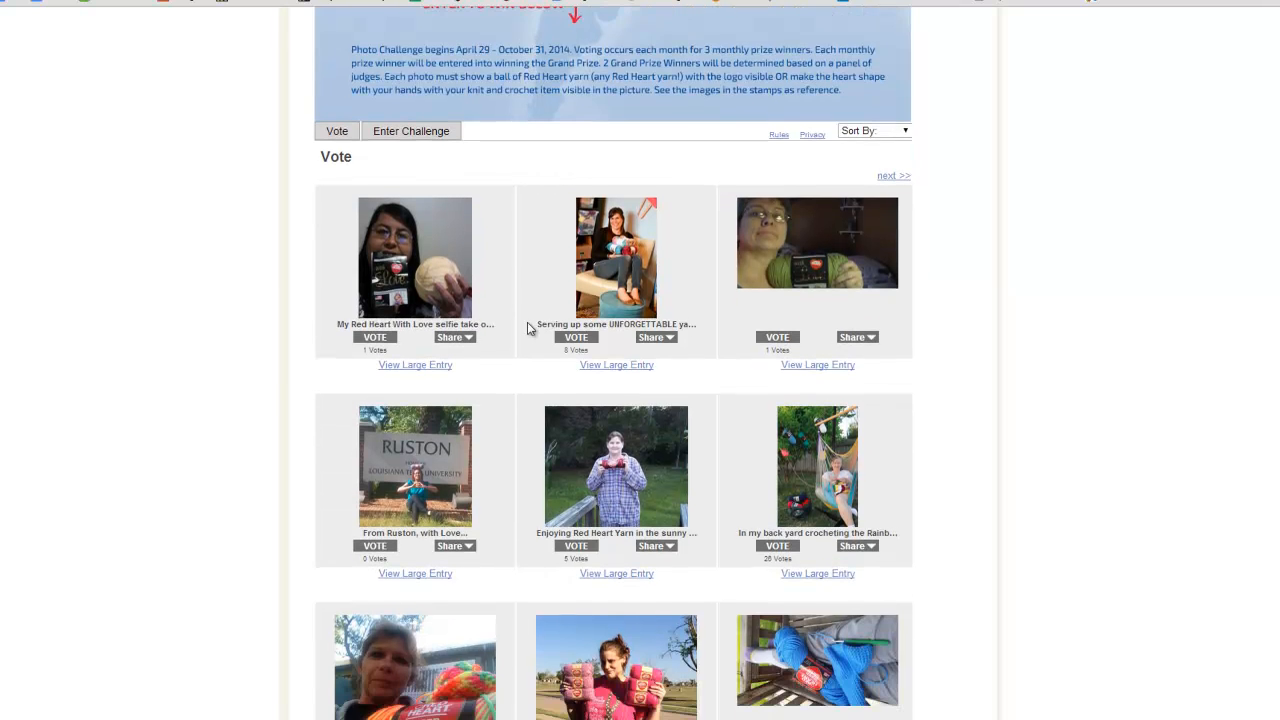
scroll(529, 328, "down", 2)
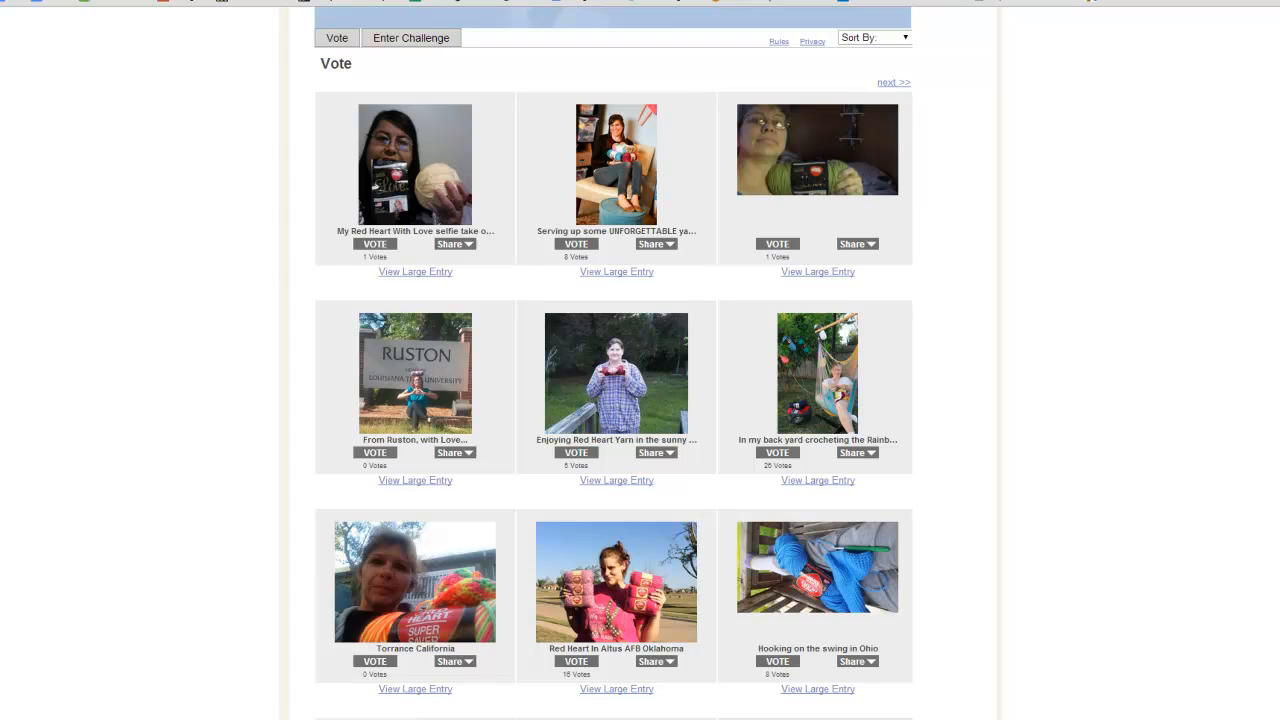
Sort the contest entries by Most Votes, view the first entry large, and return to the contest banner
left_click(906, 43)
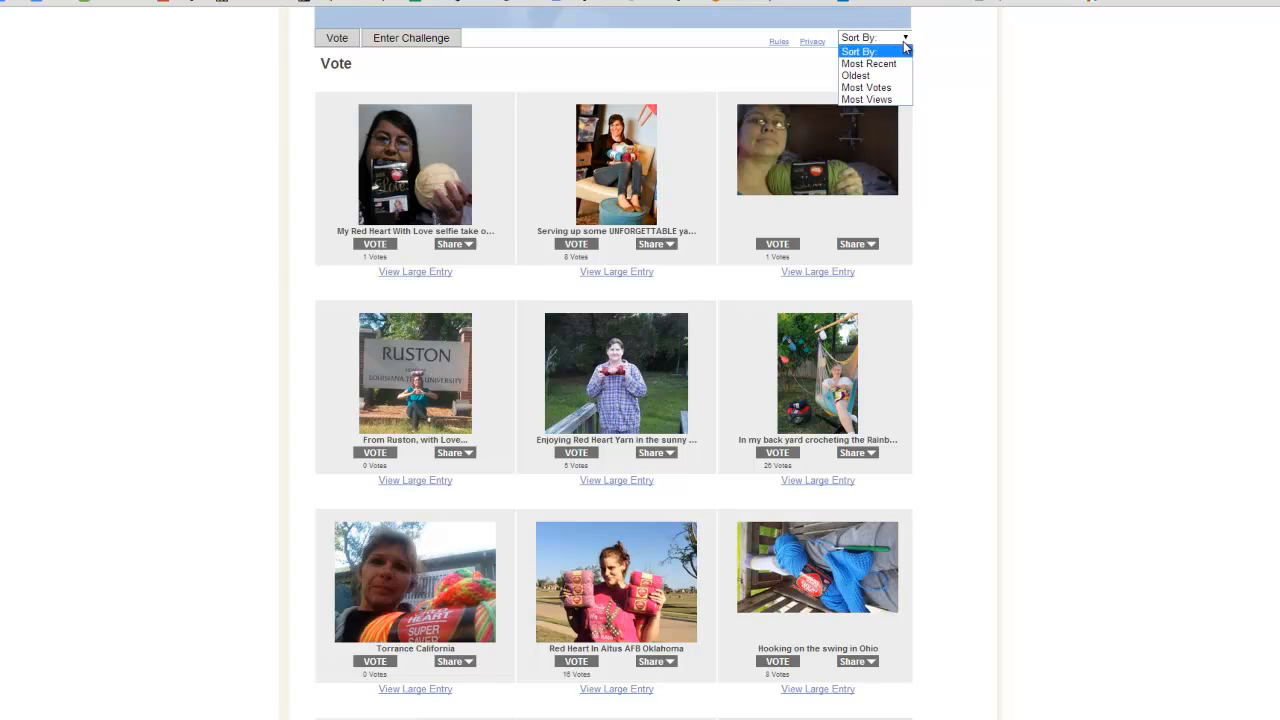
left_click(872, 88)
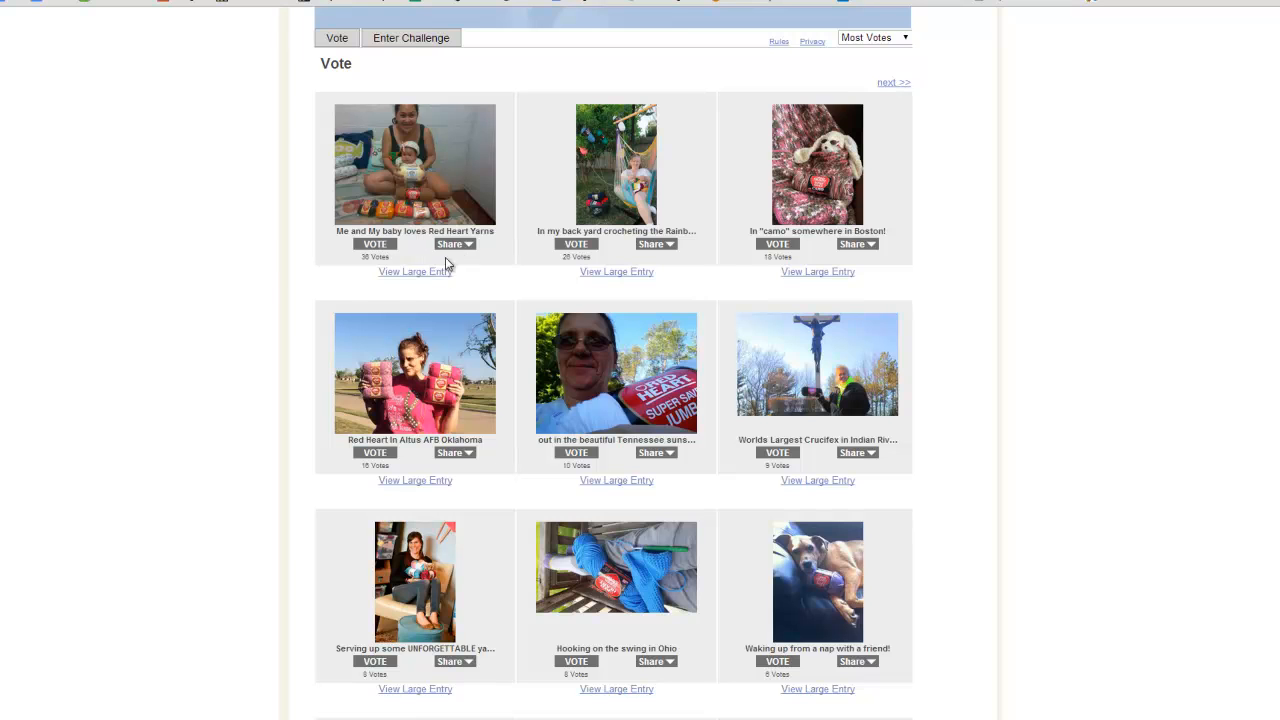
left_click(412, 273)
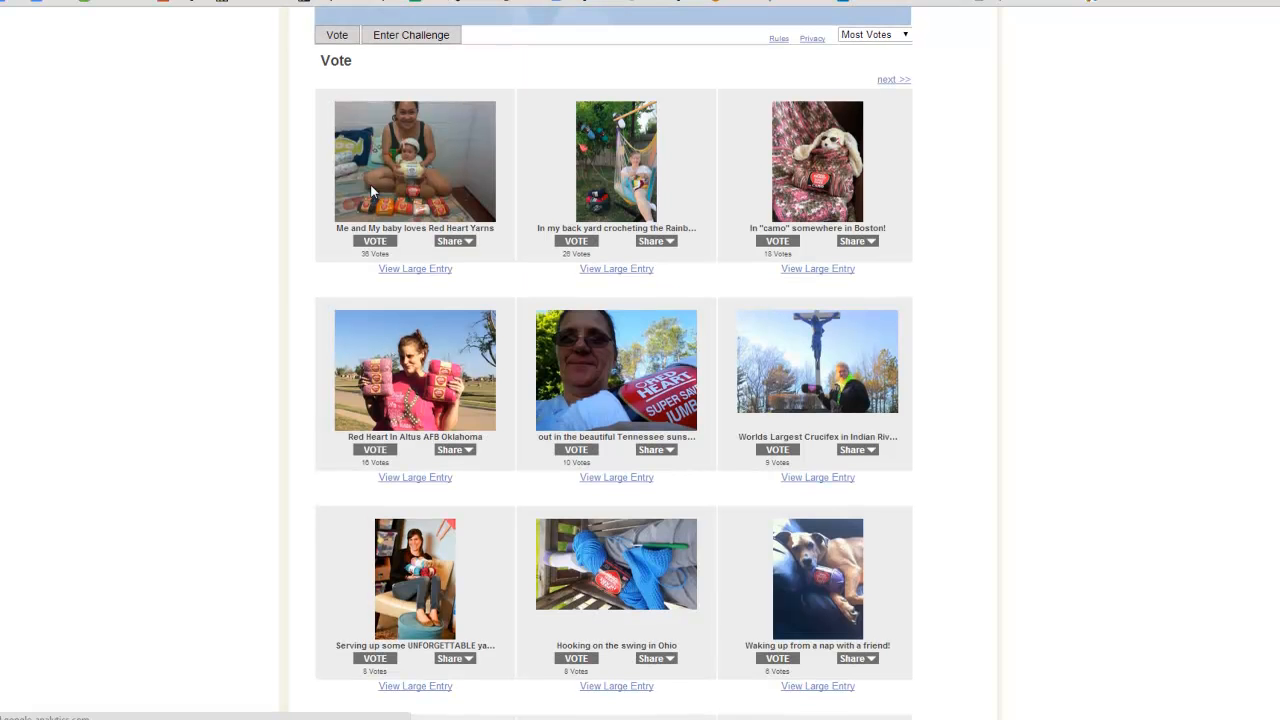
scroll(240, 222, "up", 5)
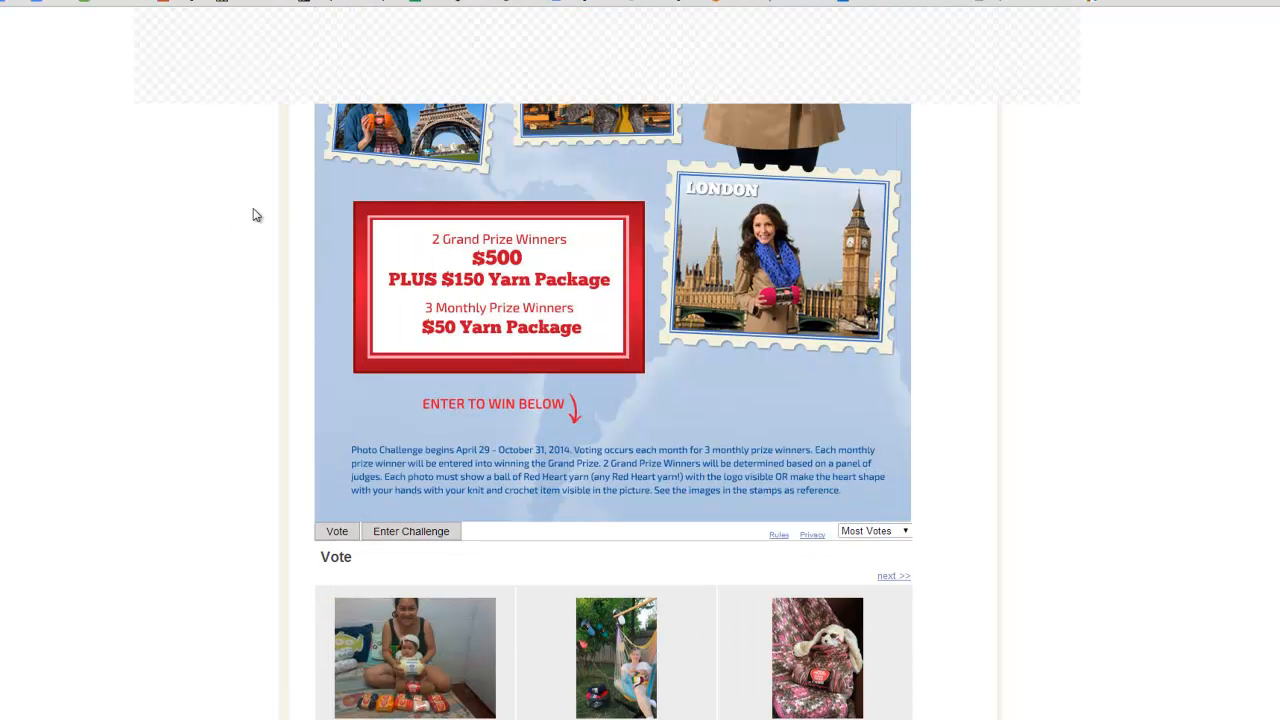
scroll(265, 217, "up", 4)
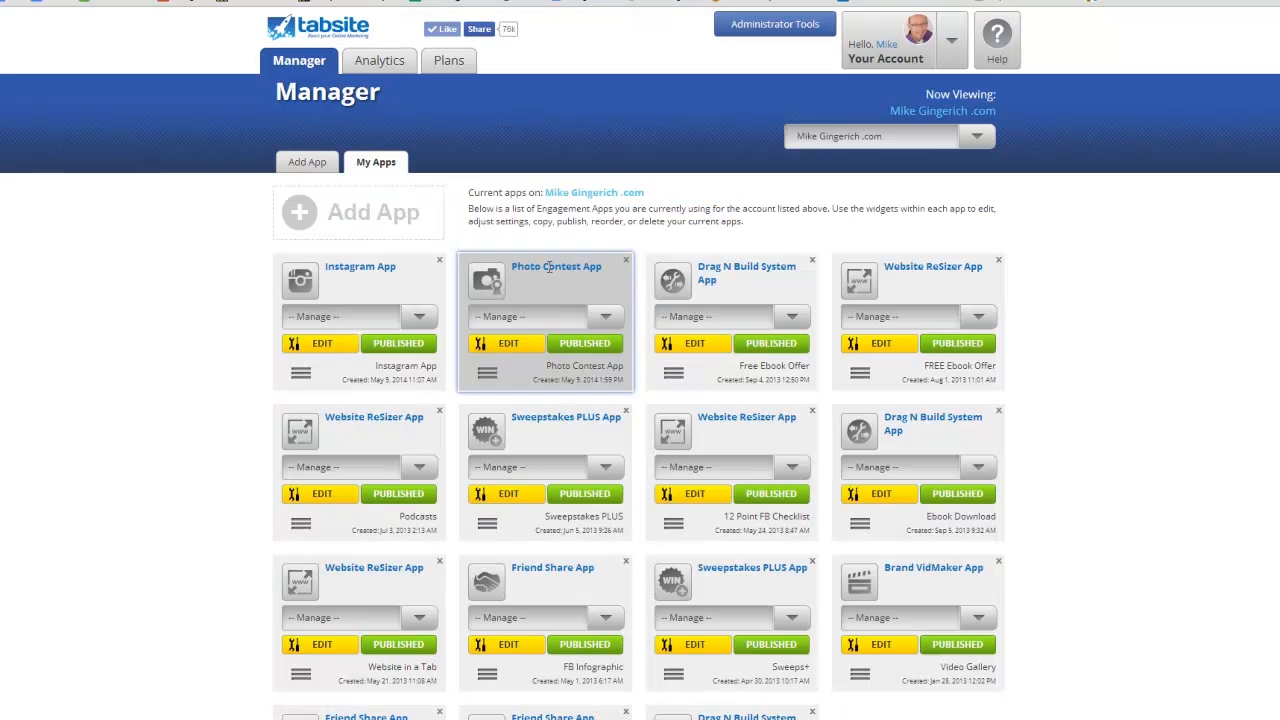
Open the Photo Contest App for editing, bring up its Help Desk setup guide and place the guide beside the editor
left_click(508, 343)
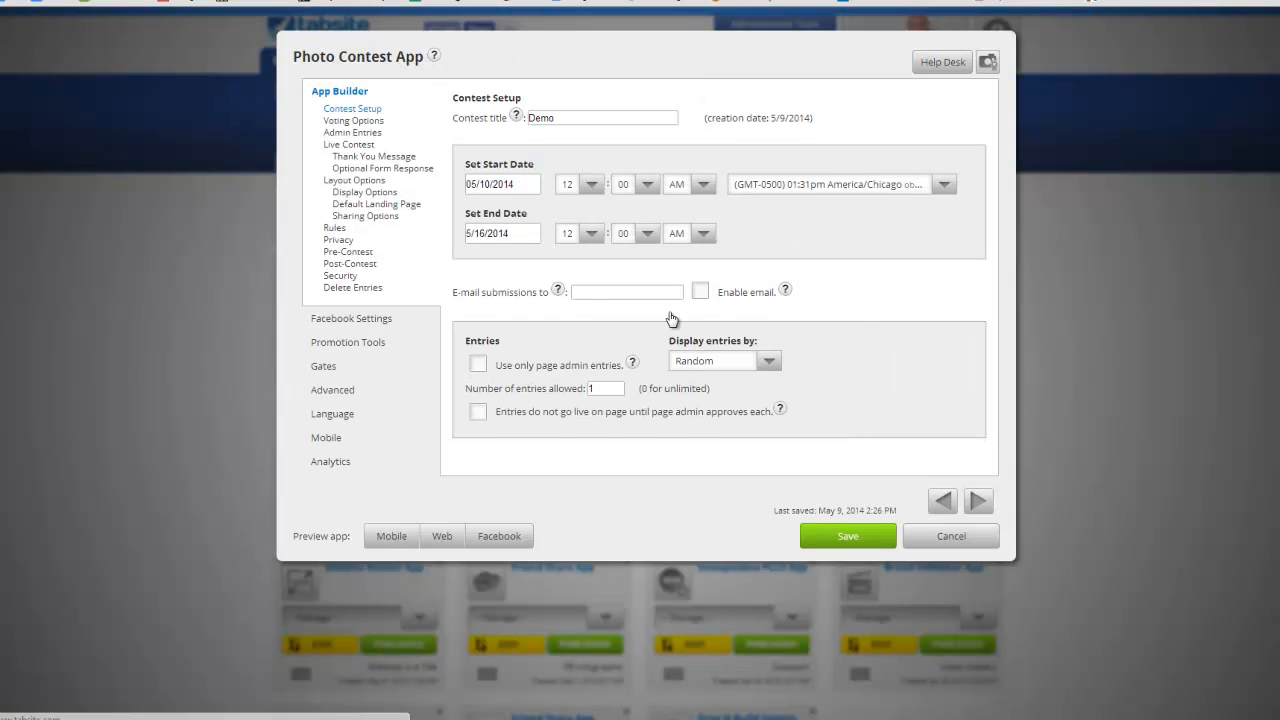
left_click(942, 62)
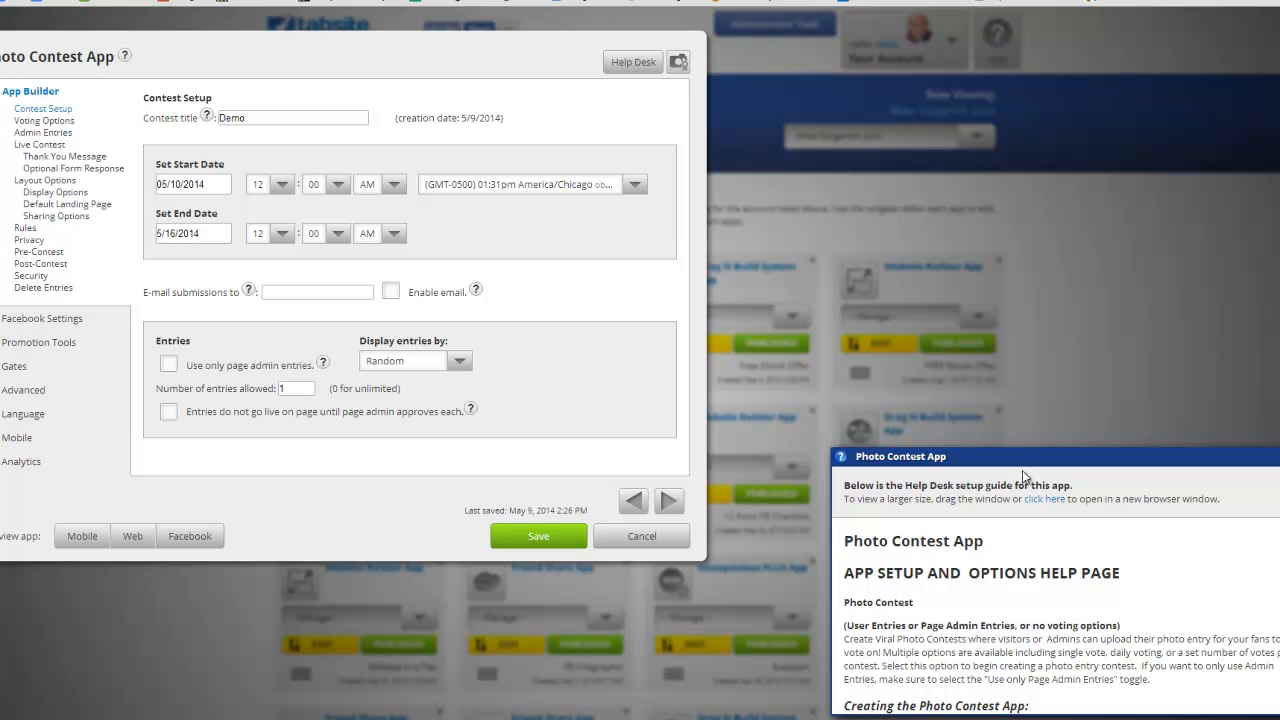
left_click_drag(1029, 457, 908, 88)
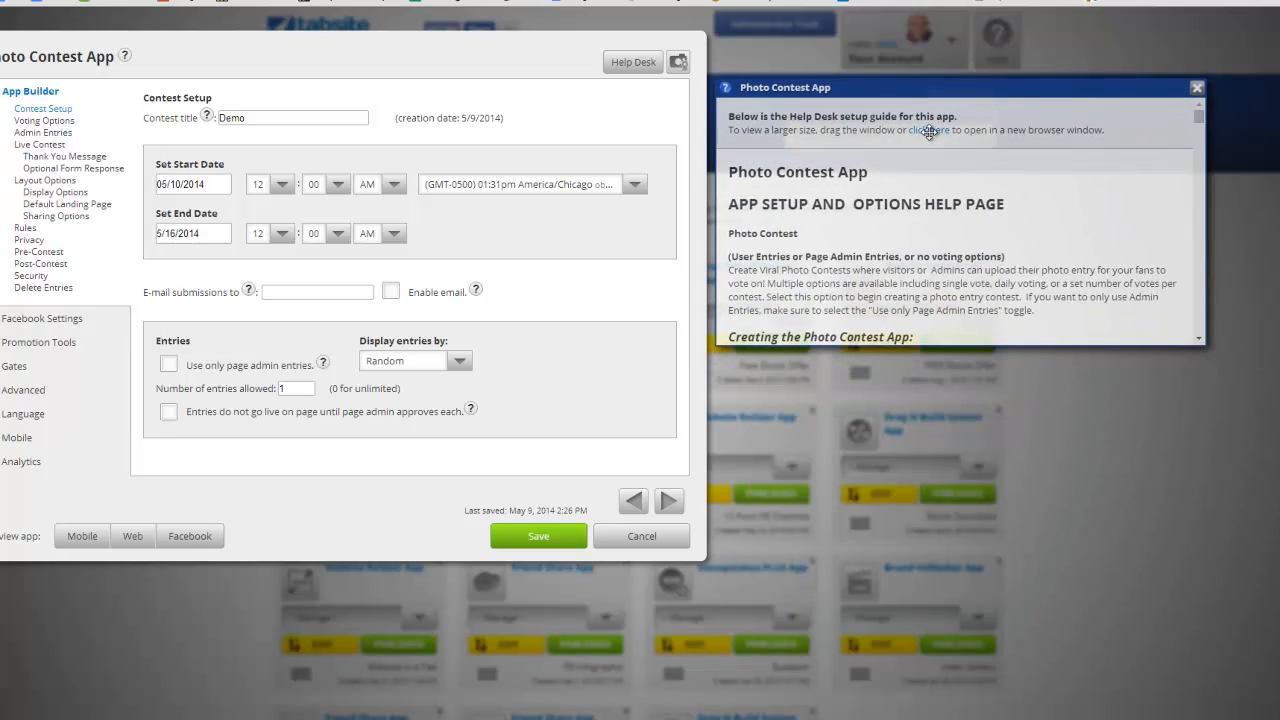
Enlarge the Help Desk setup guide window and read from its introduction through the App Builder's Contest Setup instructions
left_click_drag(1203, 340, 1252, 422)
left_click_drag(1273, 499, 1272, 563)
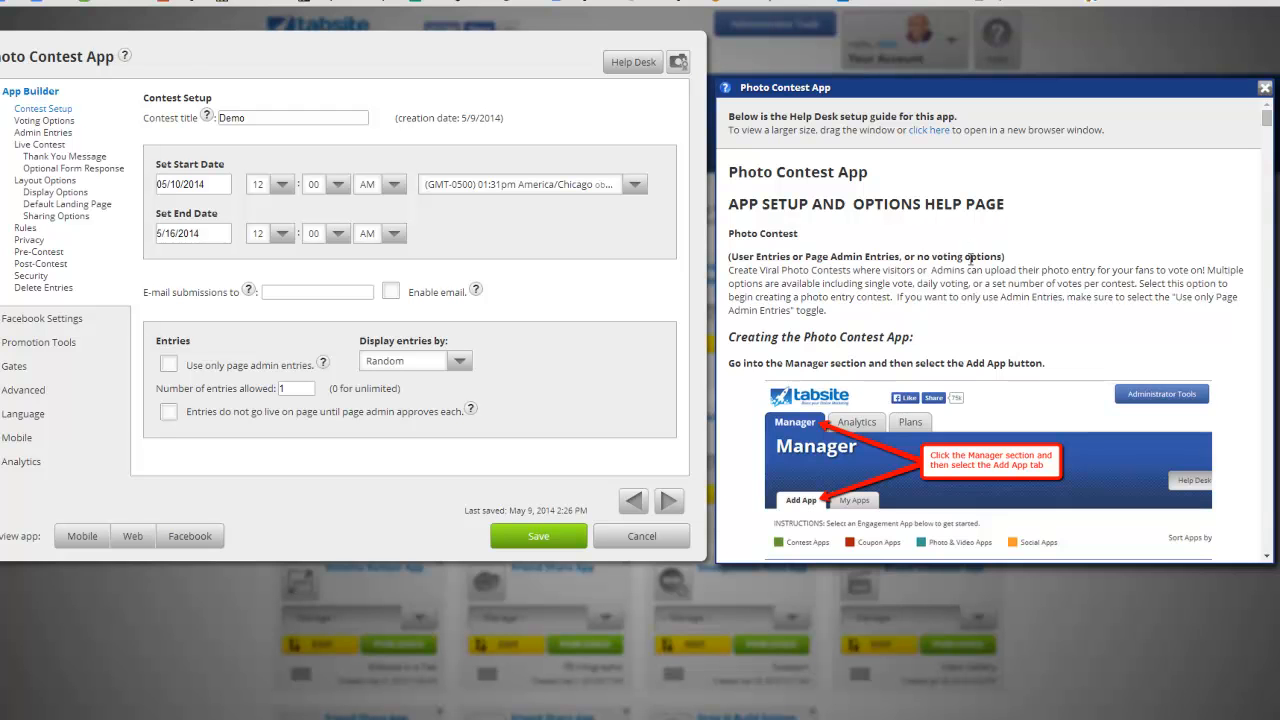
scroll(970, 241, "down", 6)
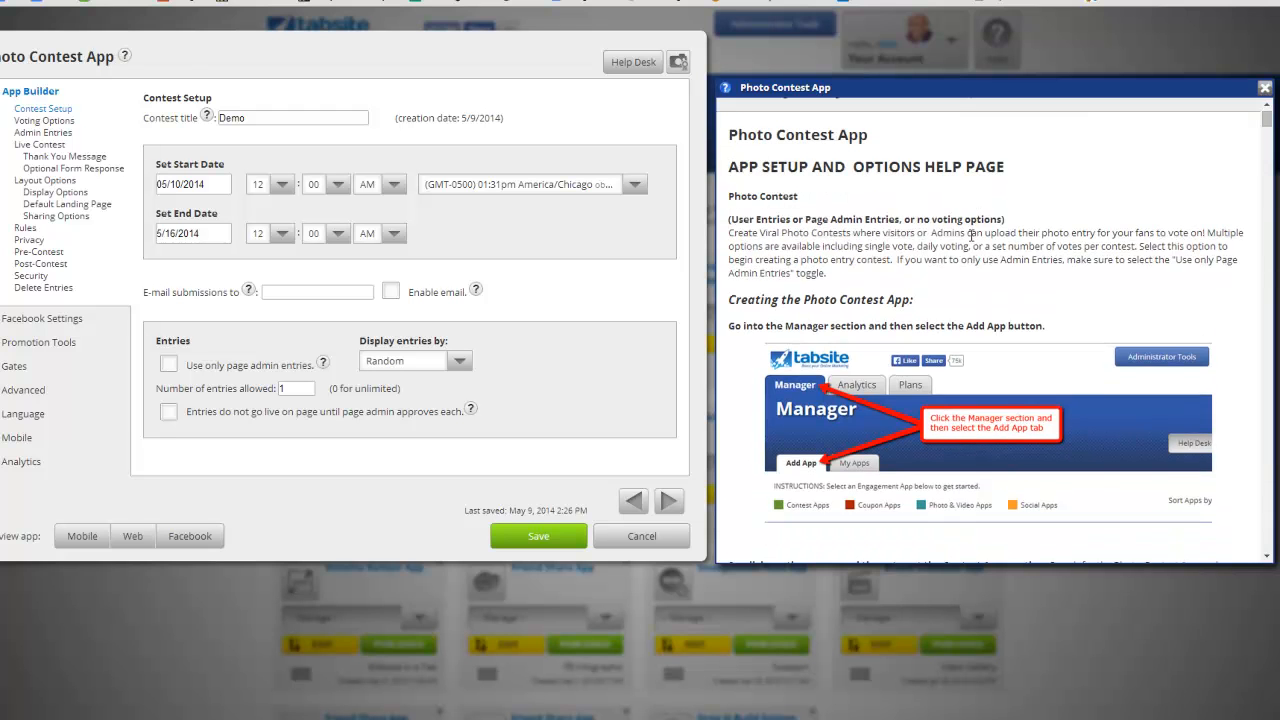
scroll(970, 241, "down", 4)
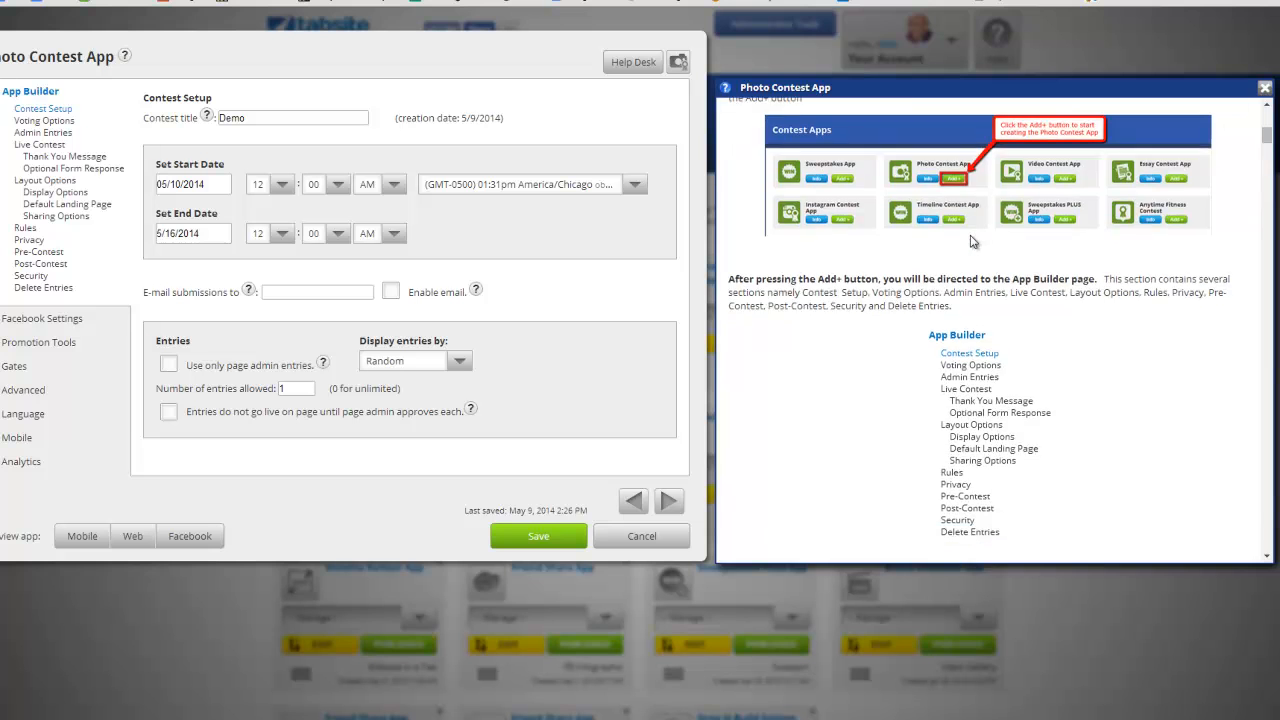
scroll(952, 372, "down", 1)
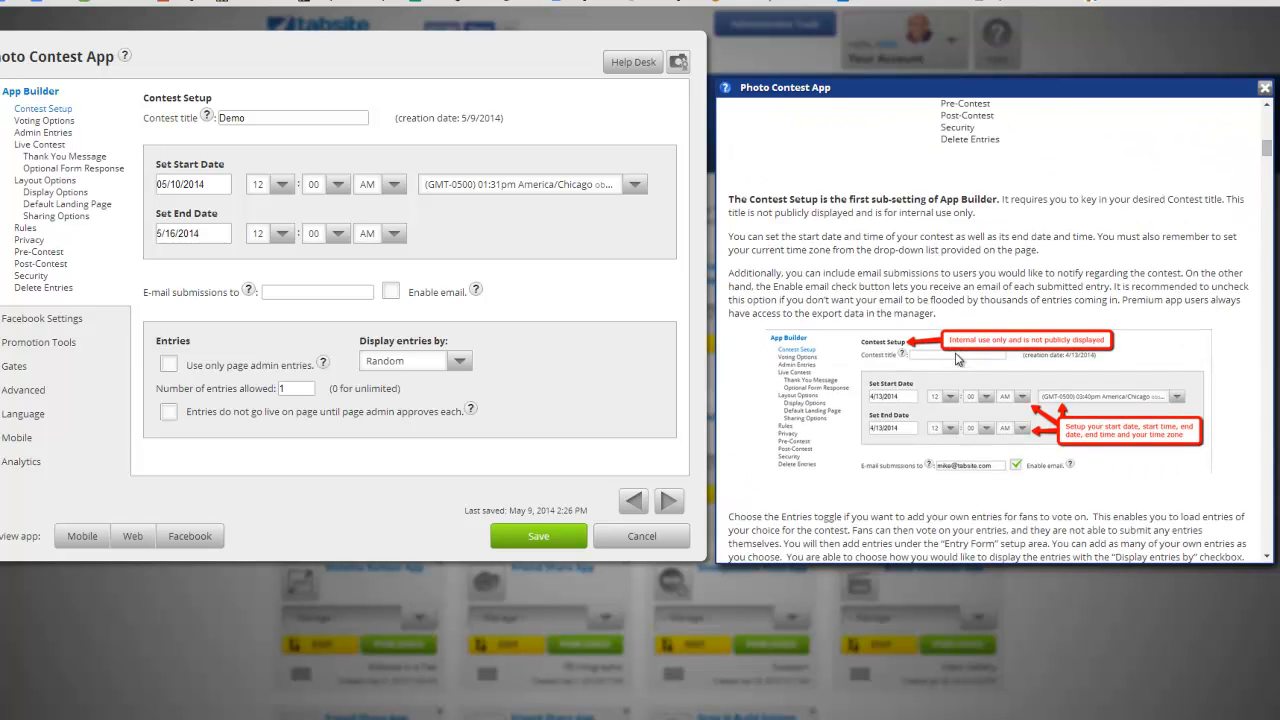
scroll(955, 358, "down", 2)
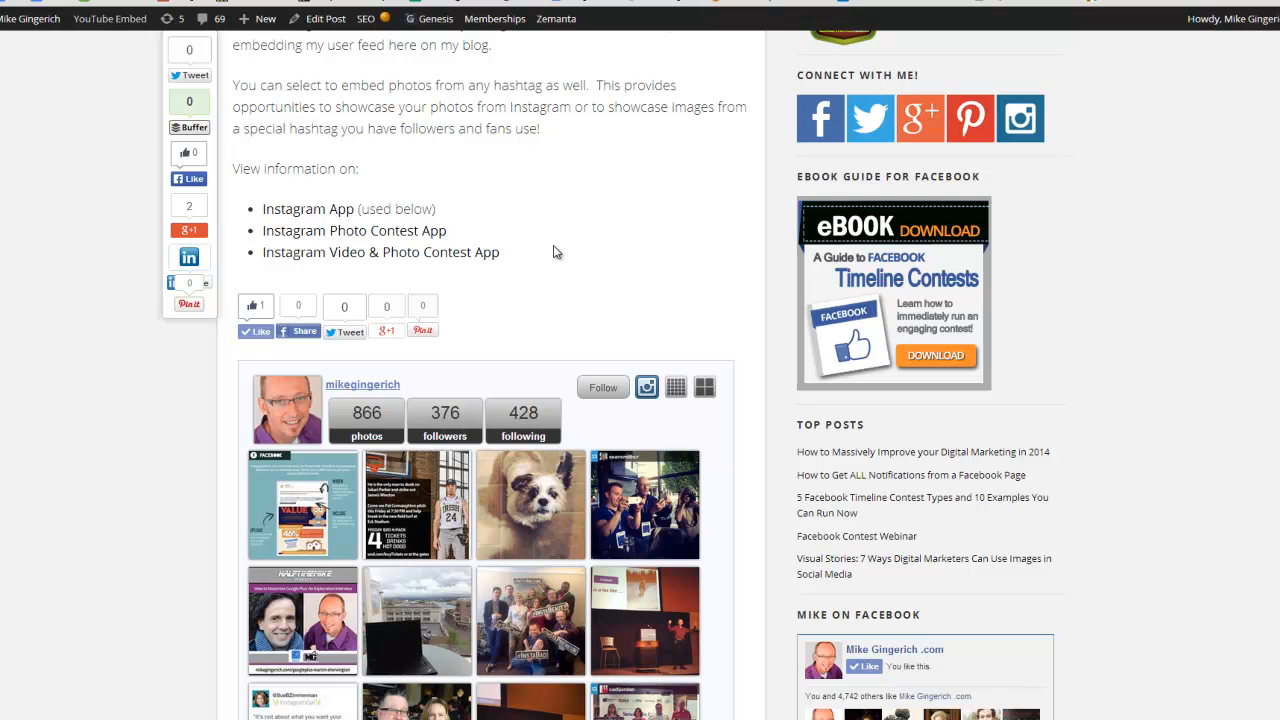
Examine the Instagram App photo feed embedded in the blog post and the related app links above it
scroll(556, 252, "down", 3)
scroll(556, 252, "down", 3)
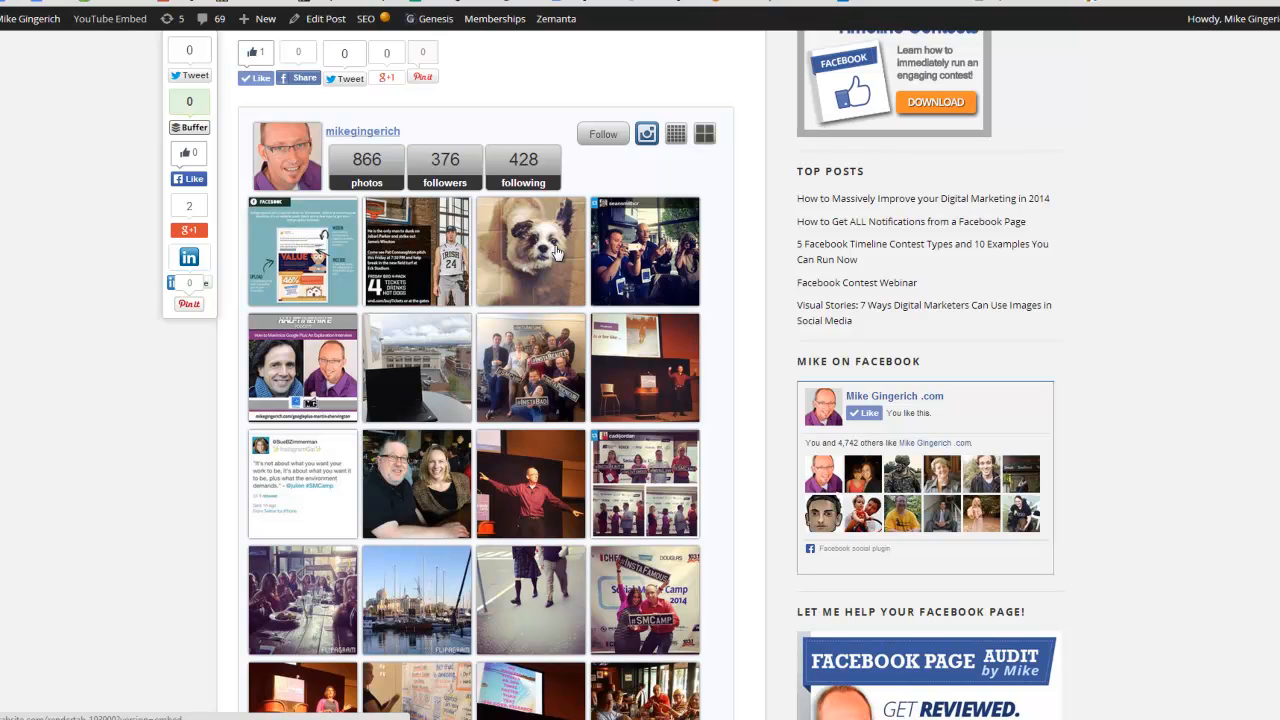
scroll(563, 200, "up", 2)
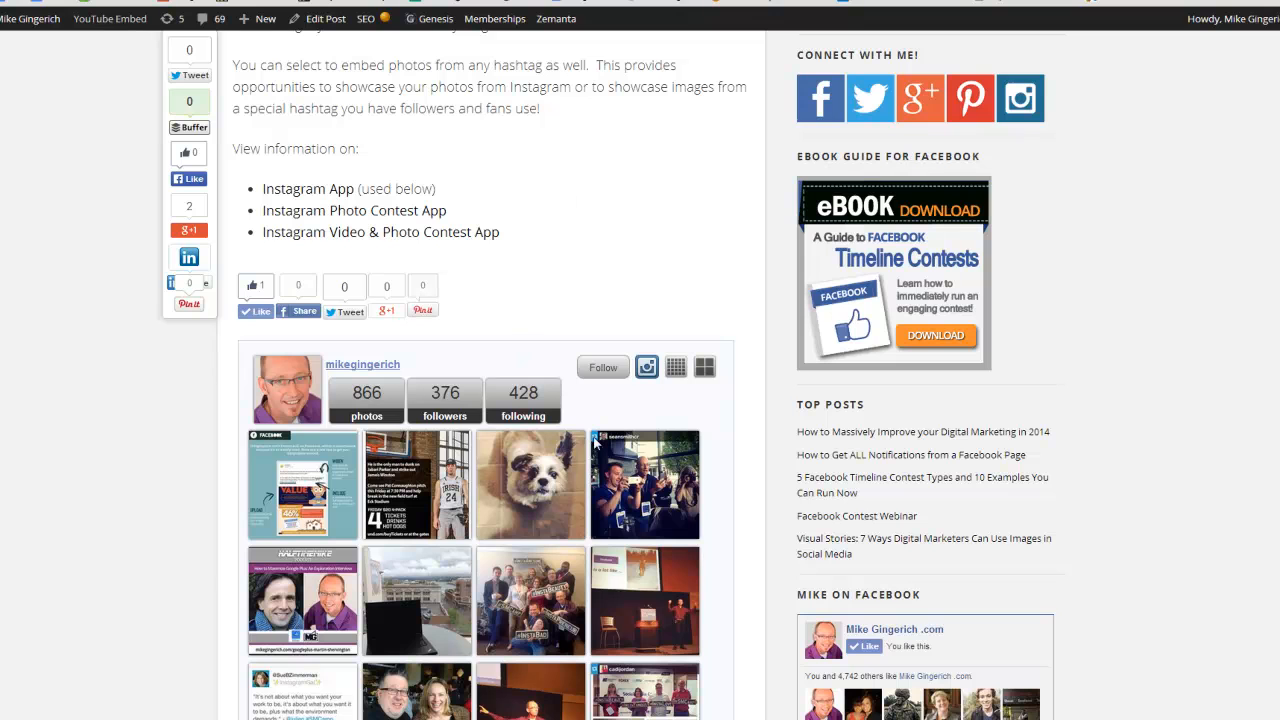